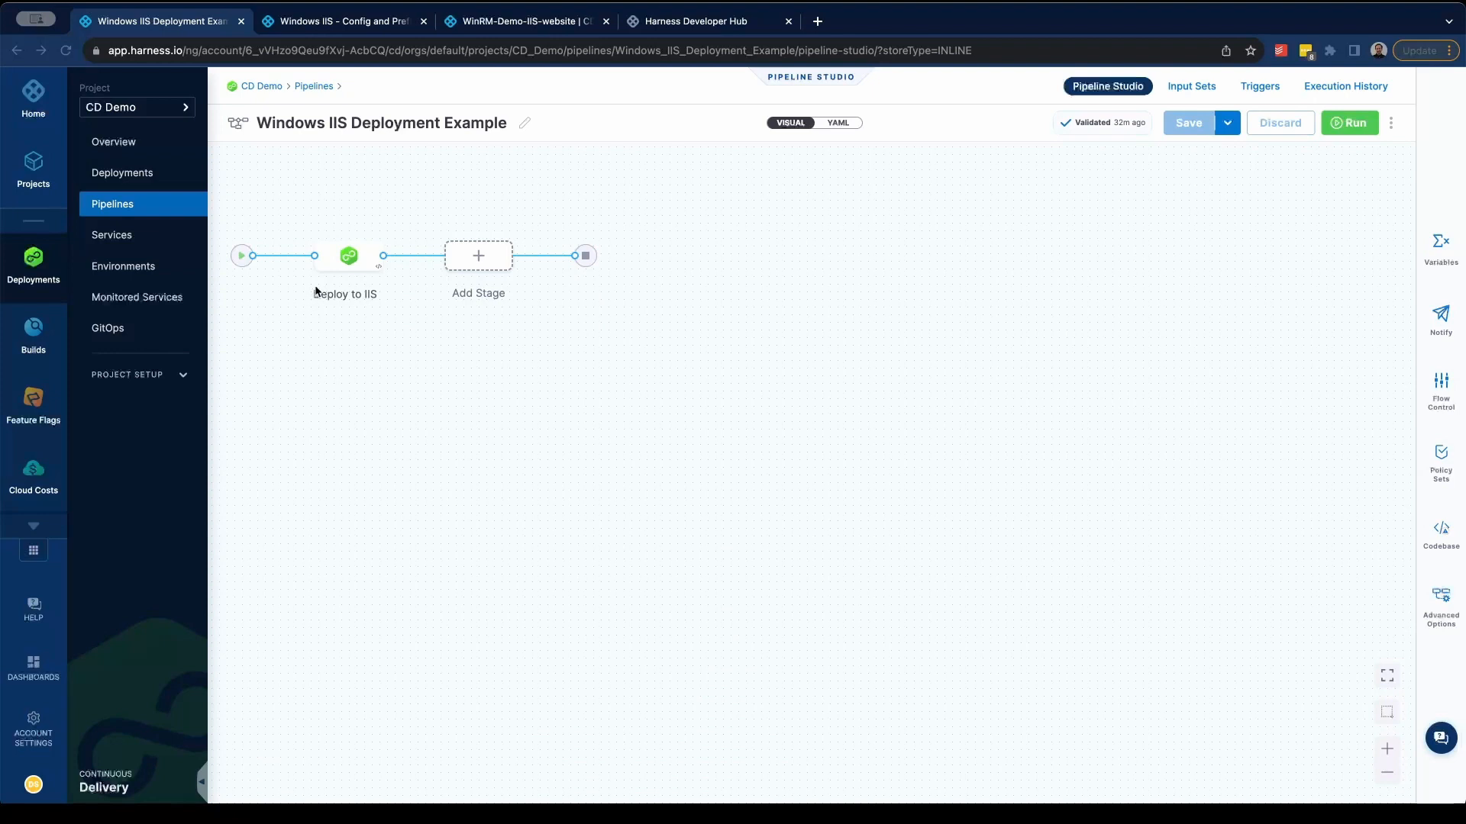
- Open the Deploy to IIS stage and examine its overview, including the stage name and the WinRM deployment type
{"action": "left_click", "coordinate": [333, 260]}
{"action": "left_click", "coordinate": [269, 355]}
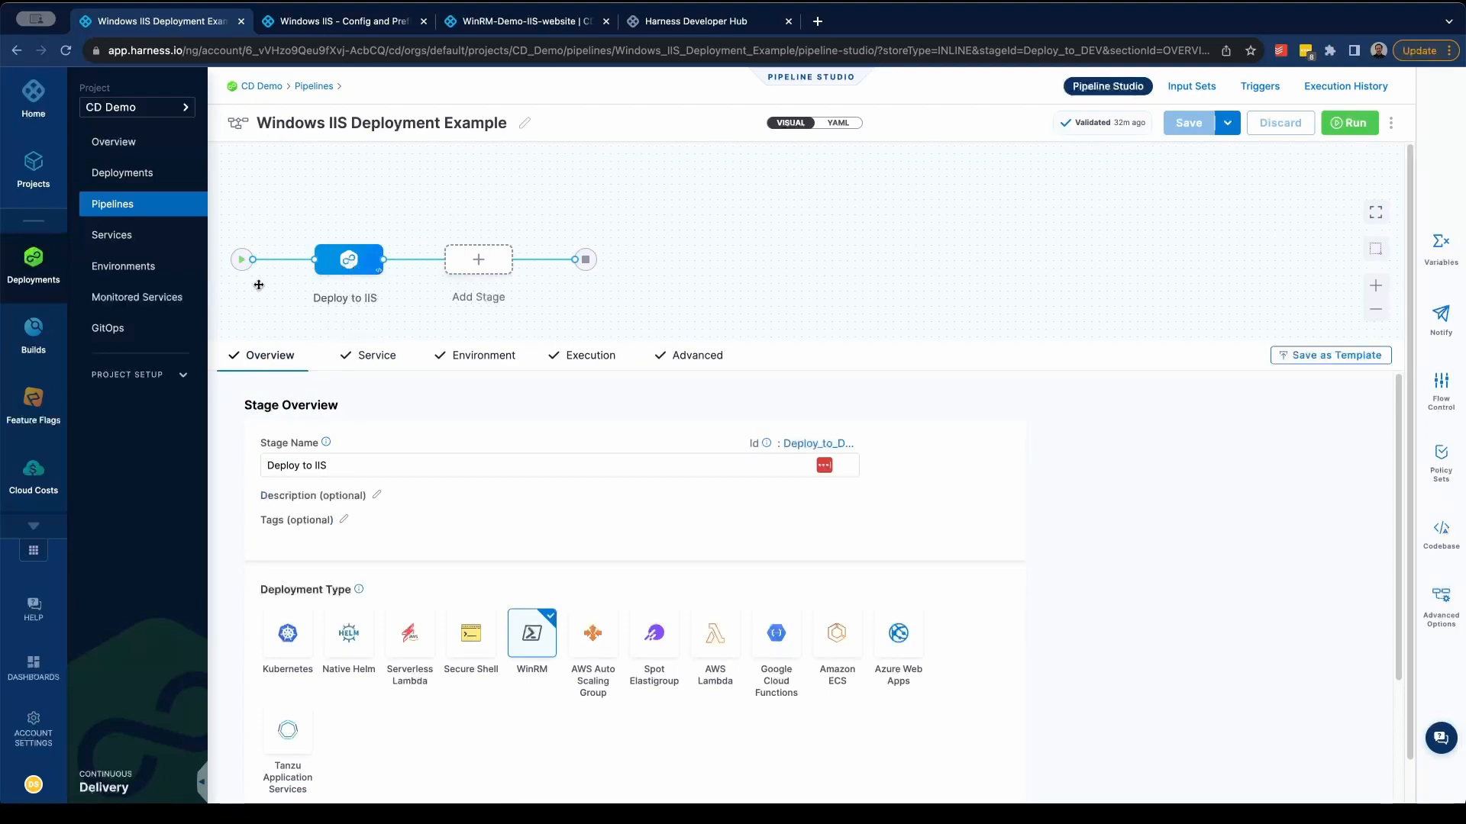
{"action": "left_click", "coordinate": [381, 467]}
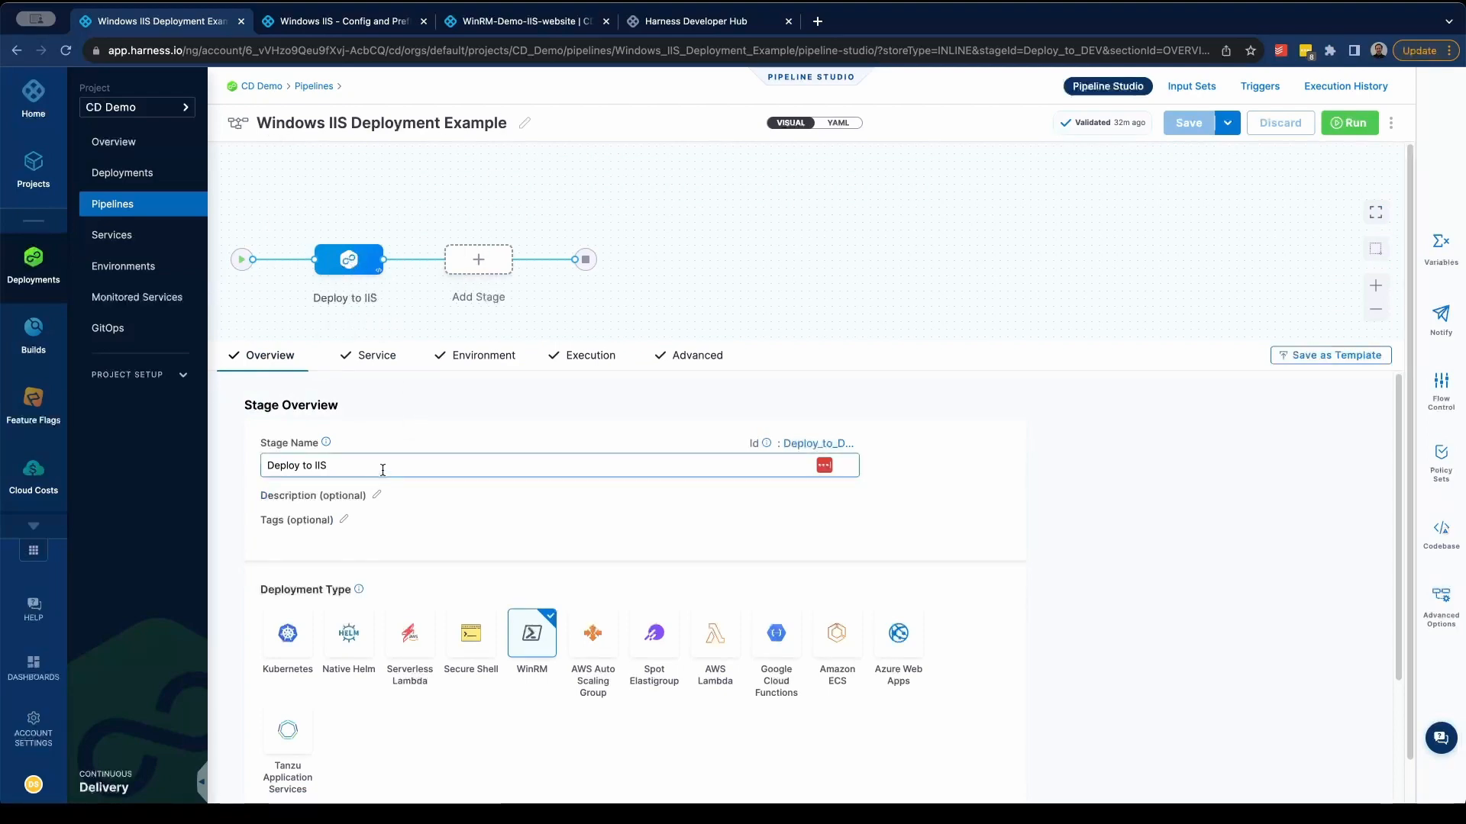
{"action": "left_click_drag", "start_coordinate": [387, 468], "coordinate": [259, 467]}
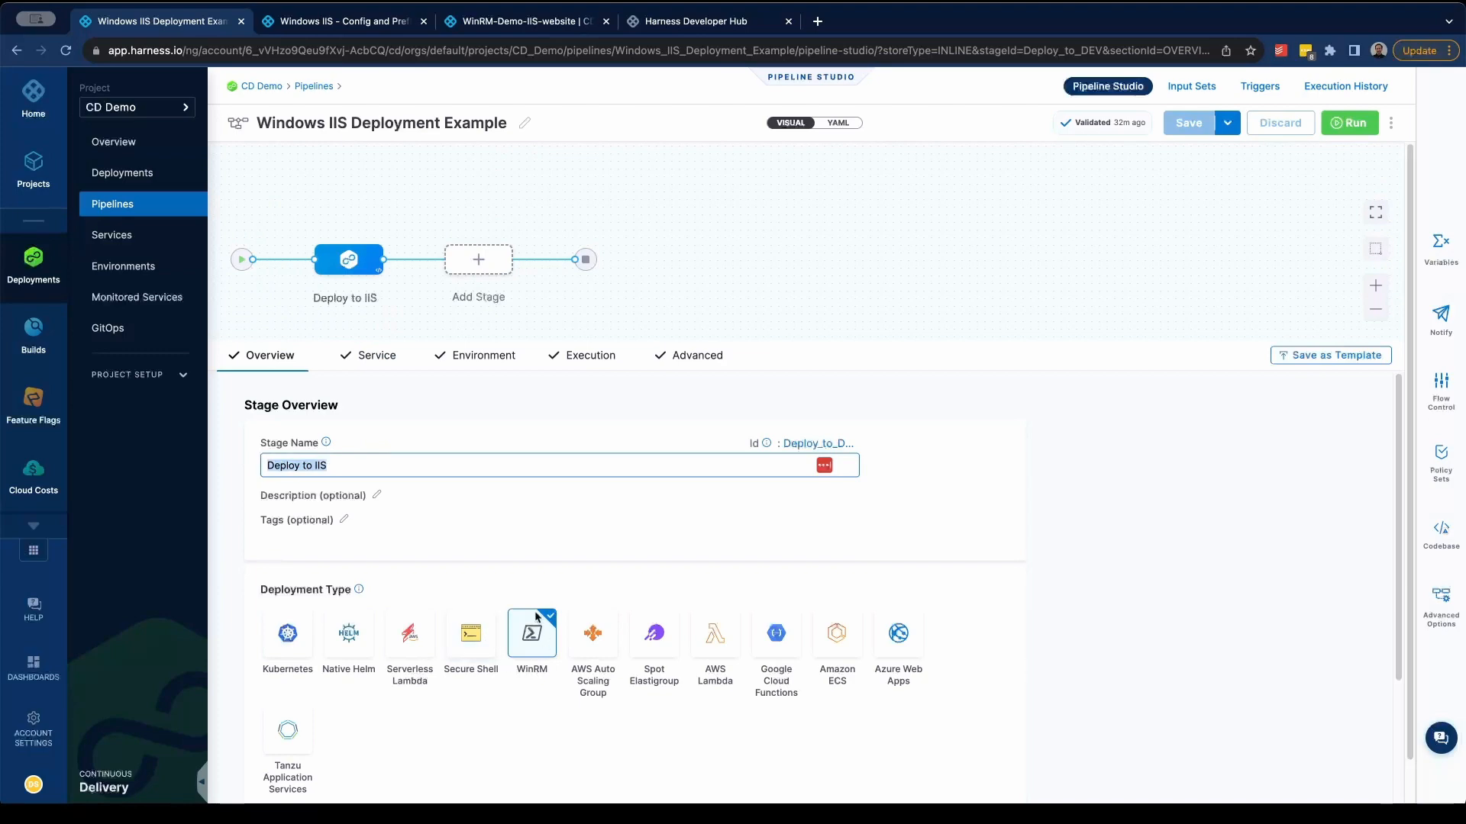
{"action": "scroll", "coordinate": [583, 708], "scroll_direction": "down", "scroll_amount": 1}
{"action": "left_click", "coordinate": [569, 708]}
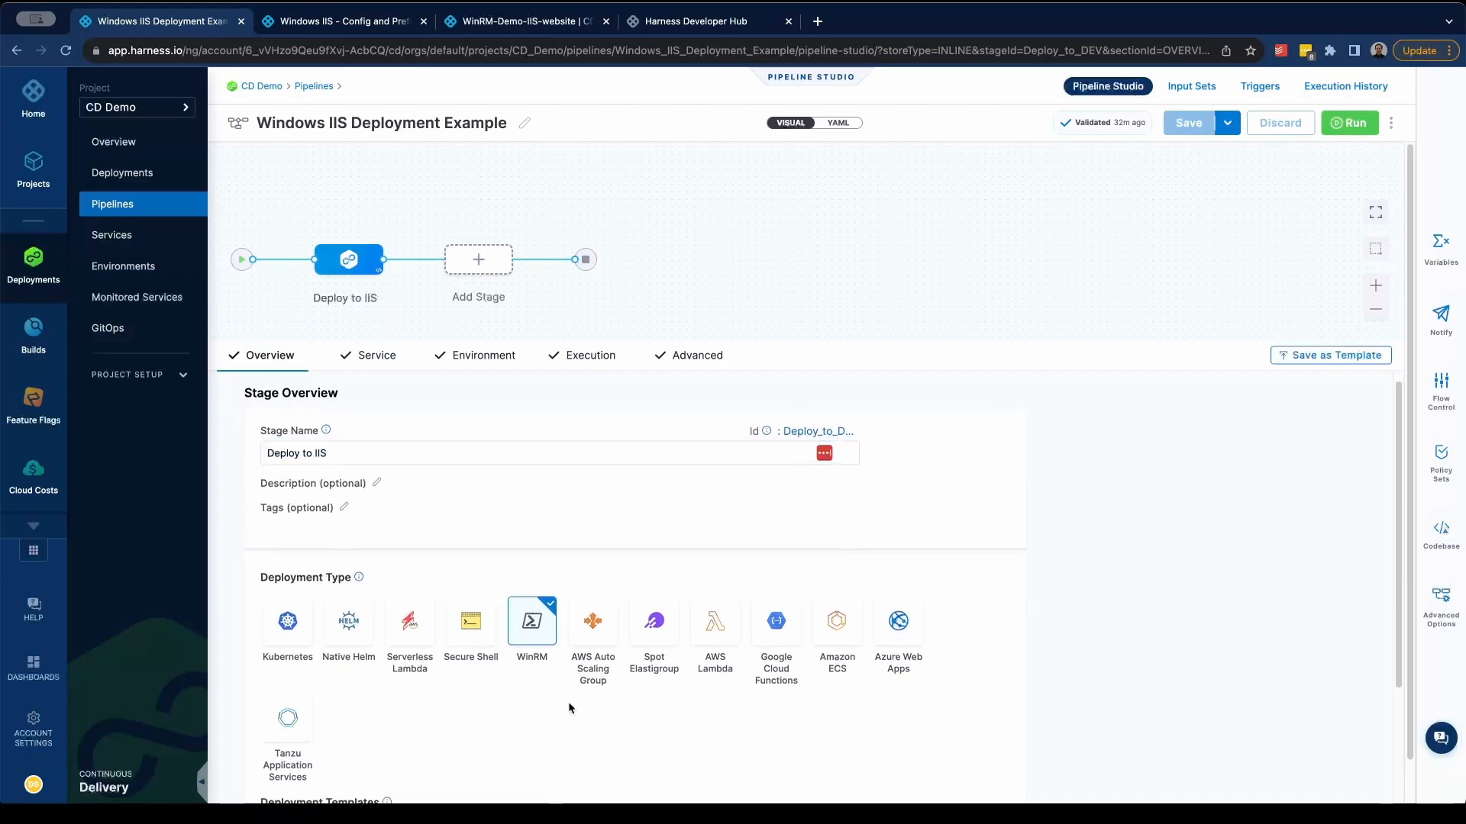
{"action": "scroll", "coordinate": [569, 708], "scroll_direction": "down", "scroll_amount": 1}
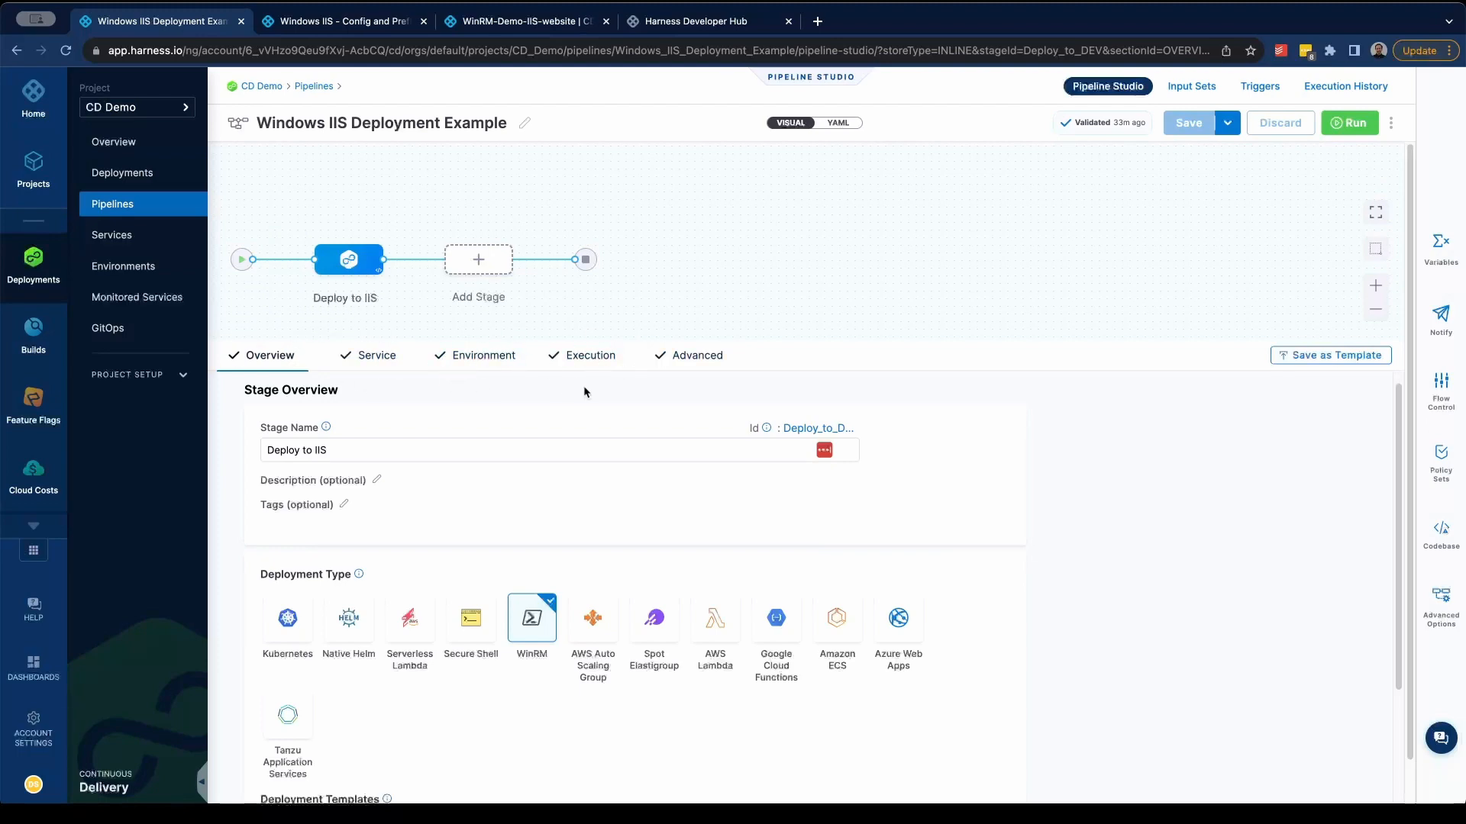
- Look through the stage's service, environment and execution settings
{"action": "left_click", "coordinate": [374, 357]}
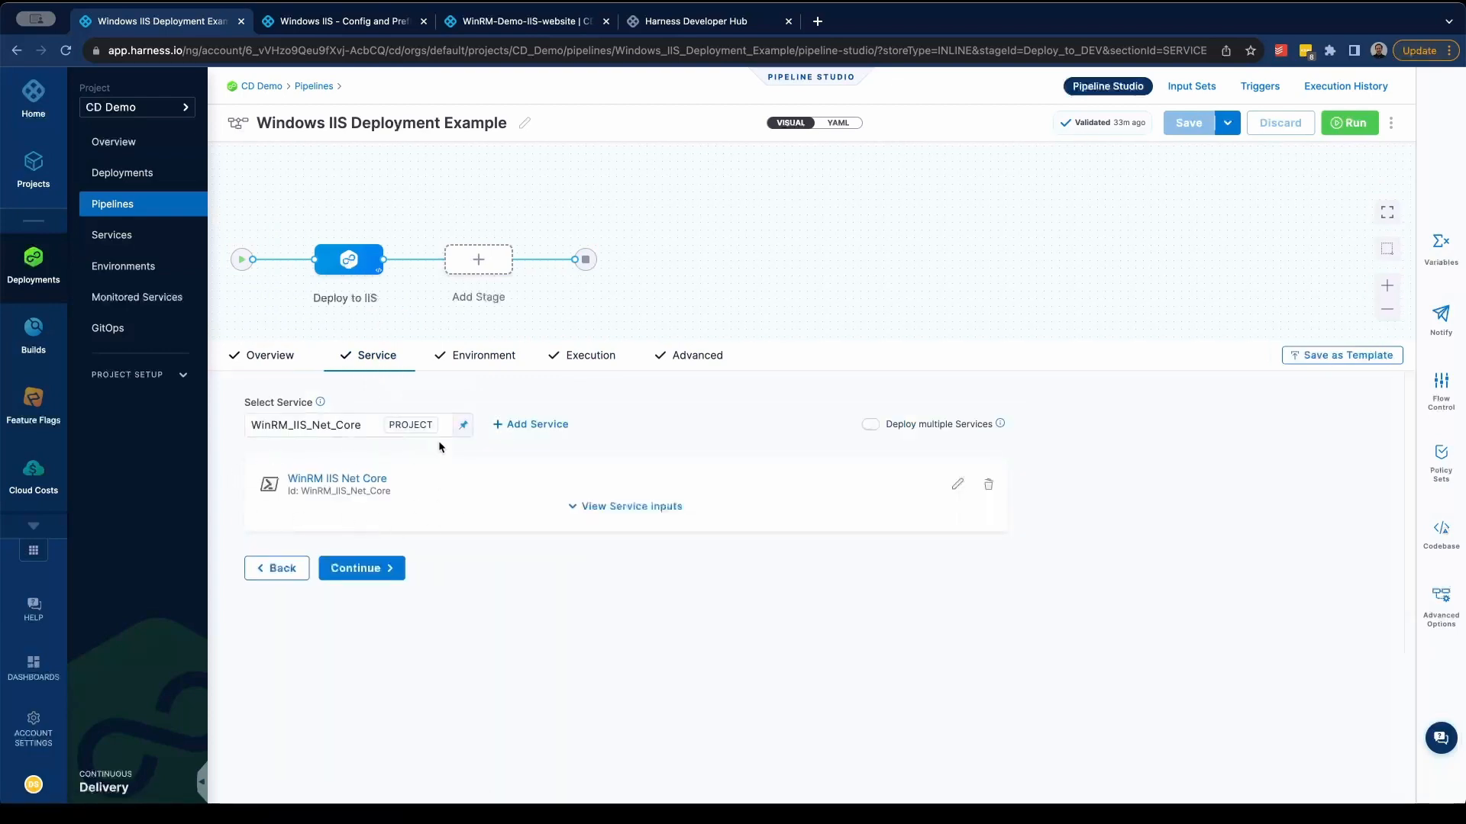
{"action": "left_click", "coordinate": [475, 357]}
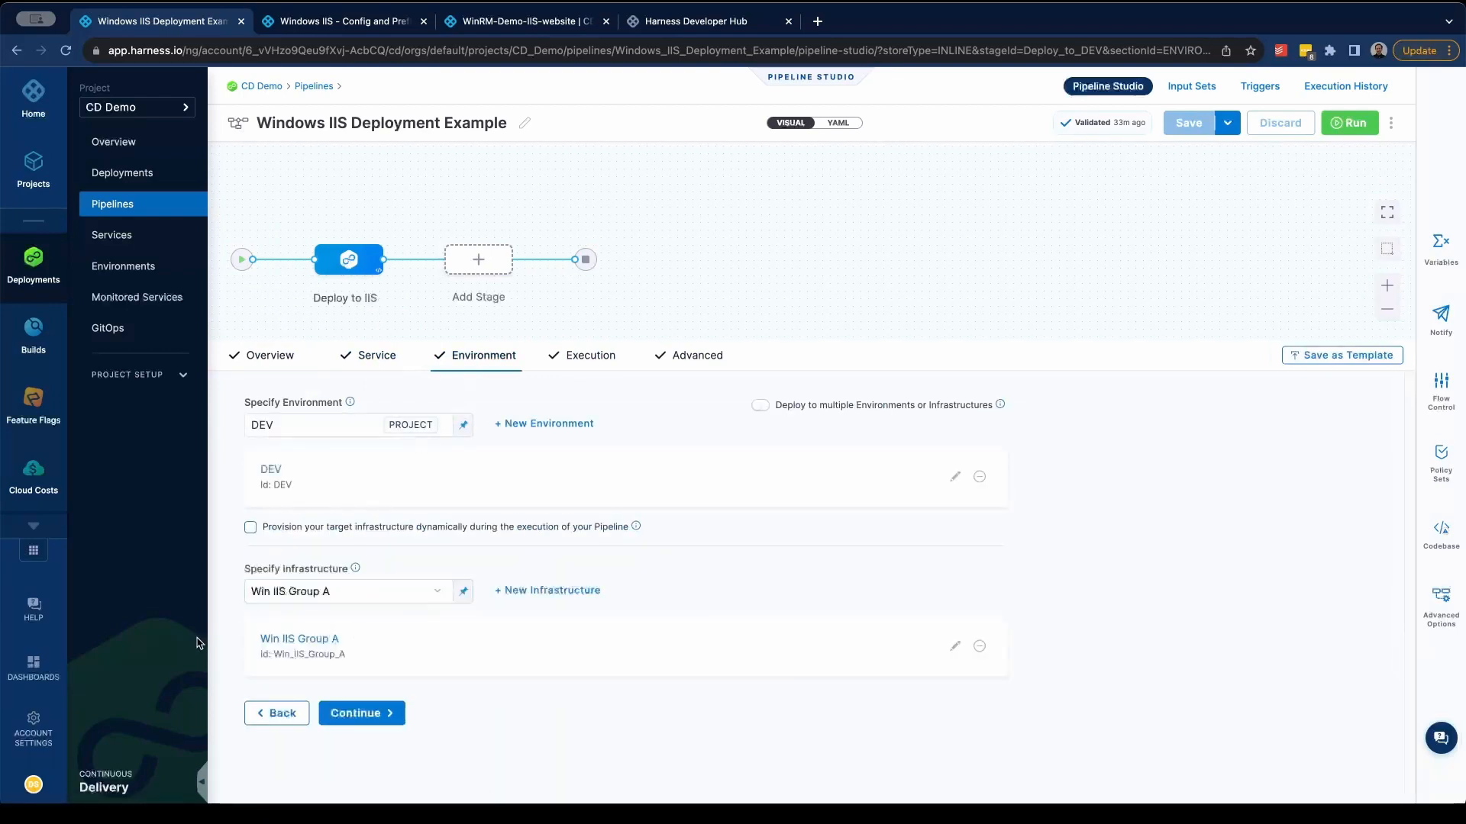
{"action": "left_click", "coordinate": [558, 357]}
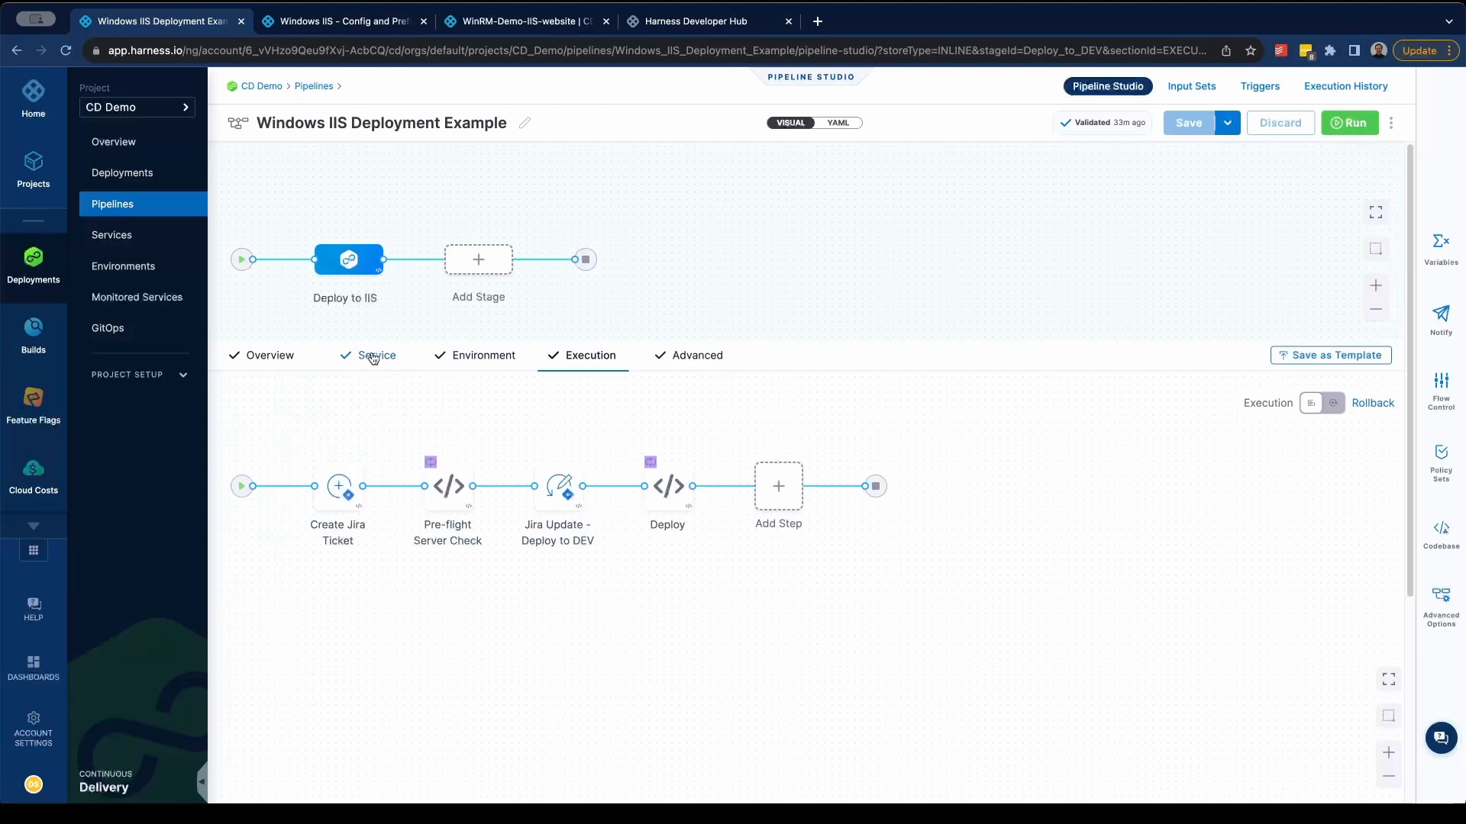
- Open the WinRM IIS Net Core service for editing and inspect the website artifact's details, including the value types available for its path
{"action": "left_click", "coordinate": [373, 358]}
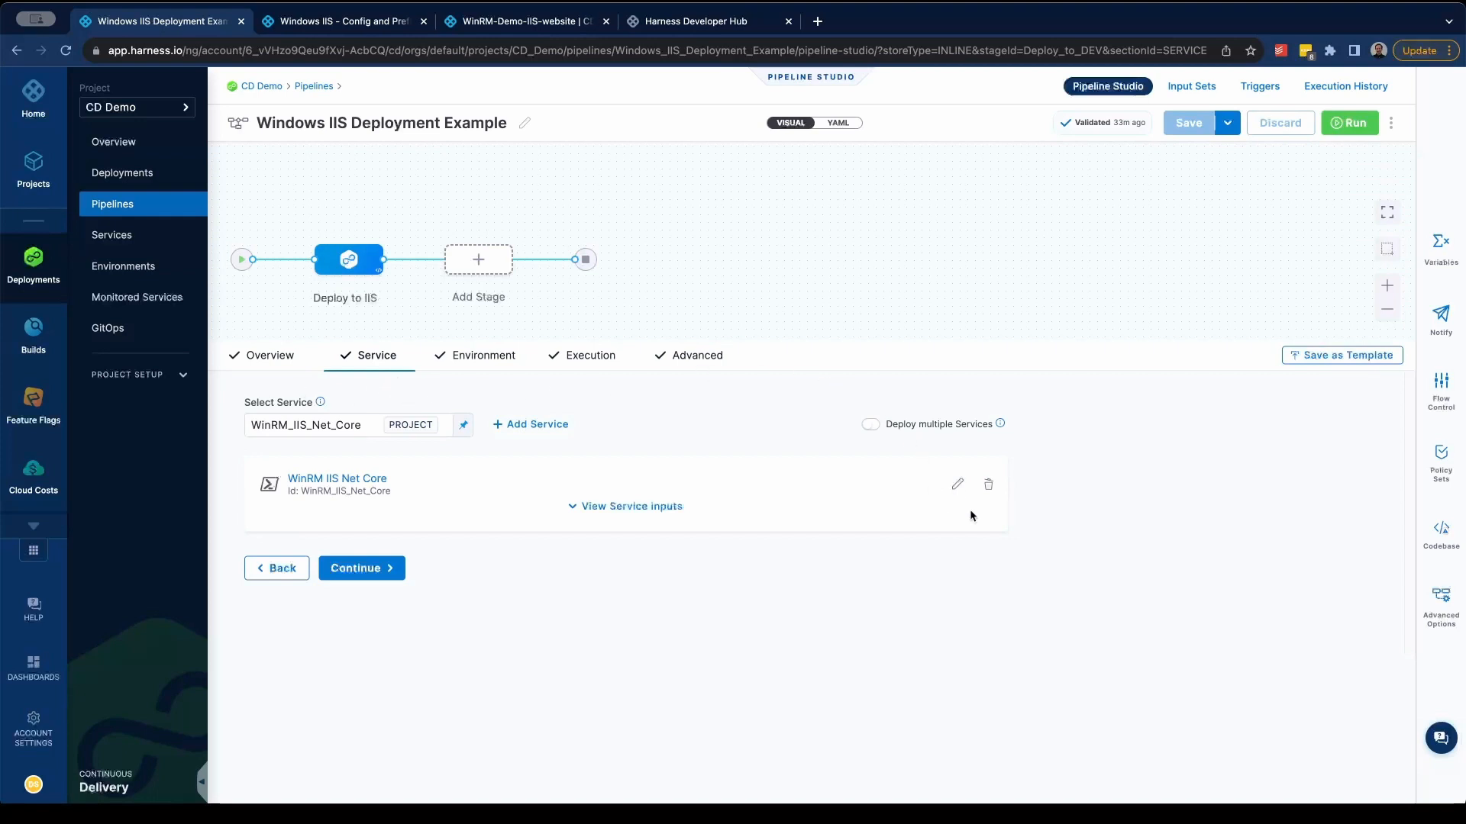
{"action": "left_click", "coordinate": [956, 487]}
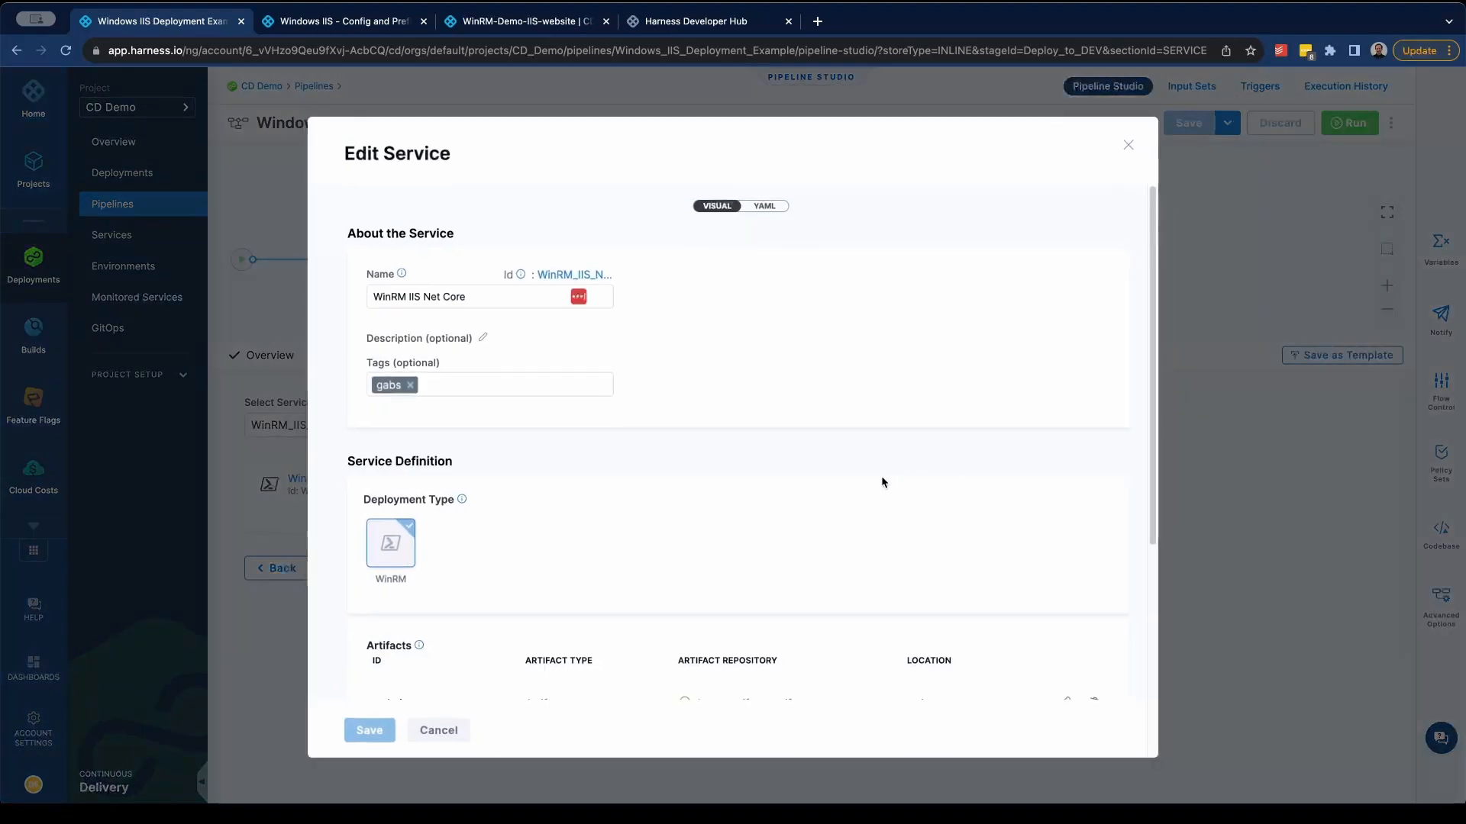
{"action": "scroll", "coordinate": [680, 541], "scroll_direction": "down", "scroll_amount": 5}
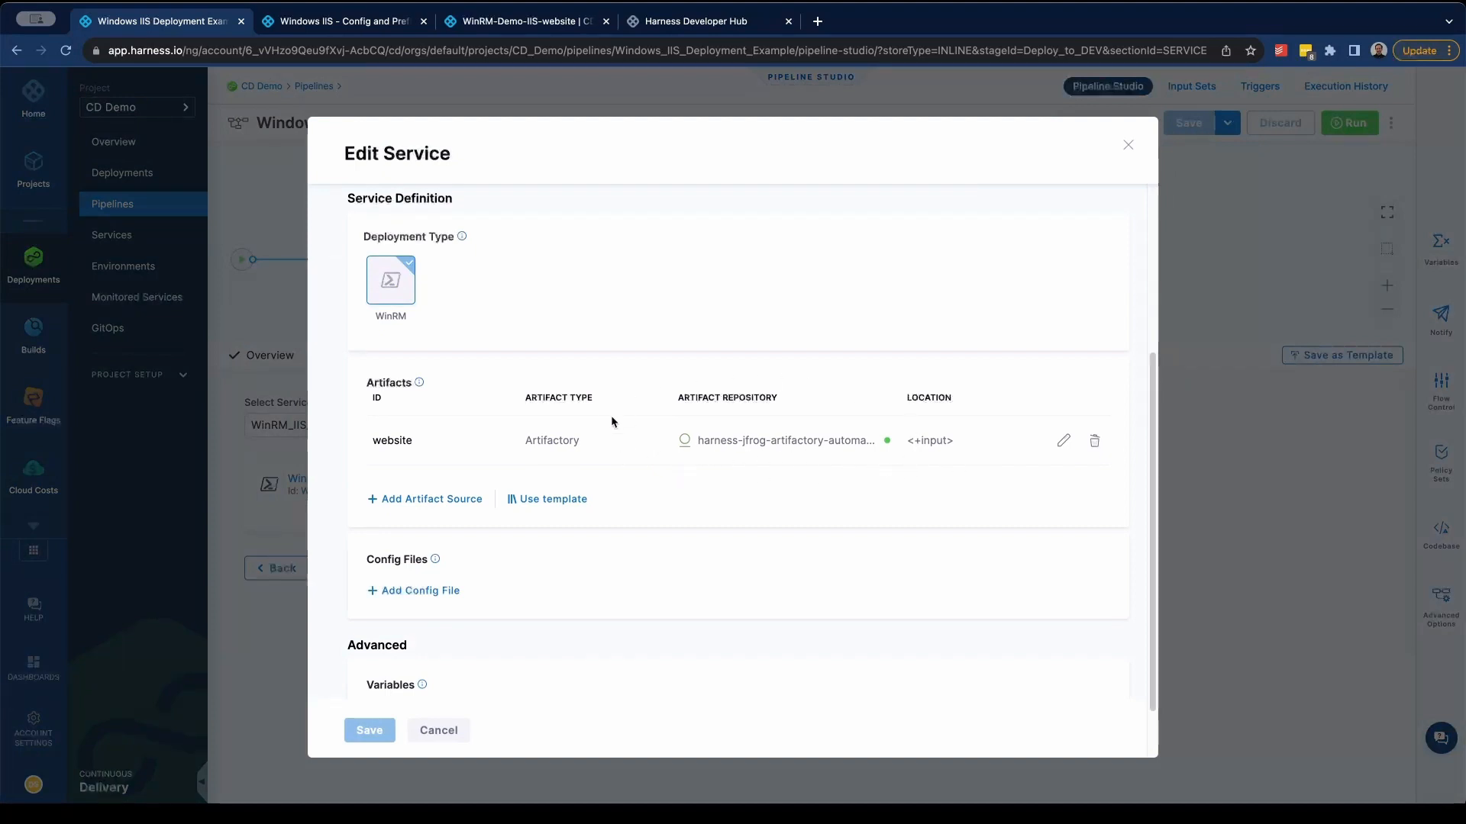
{"action": "left_click", "coordinate": [1062, 442]}
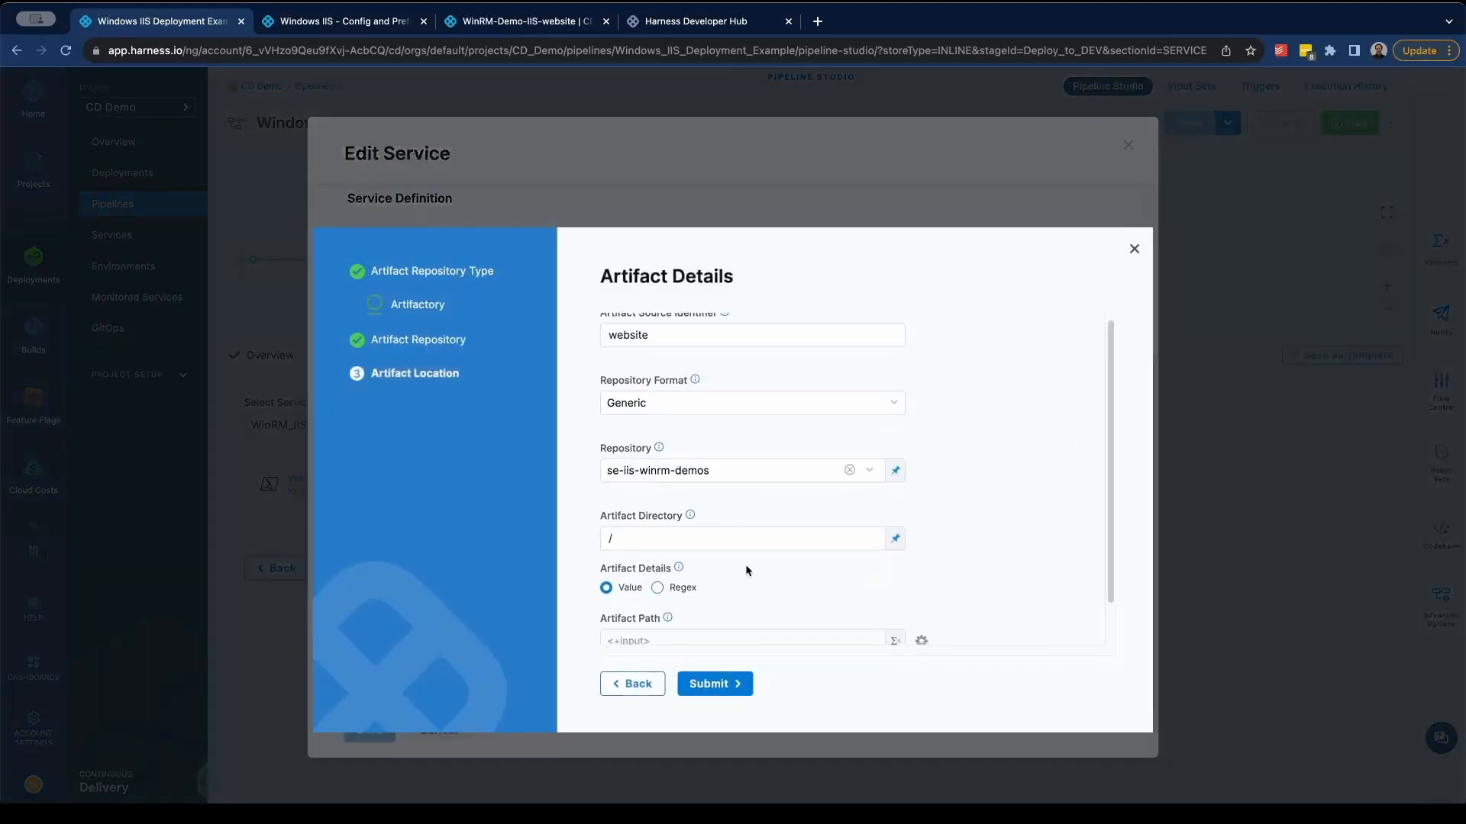
{"action": "scroll", "coordinate": [746, 569], "scroll_direction": "down", "scroll_amount": 1}
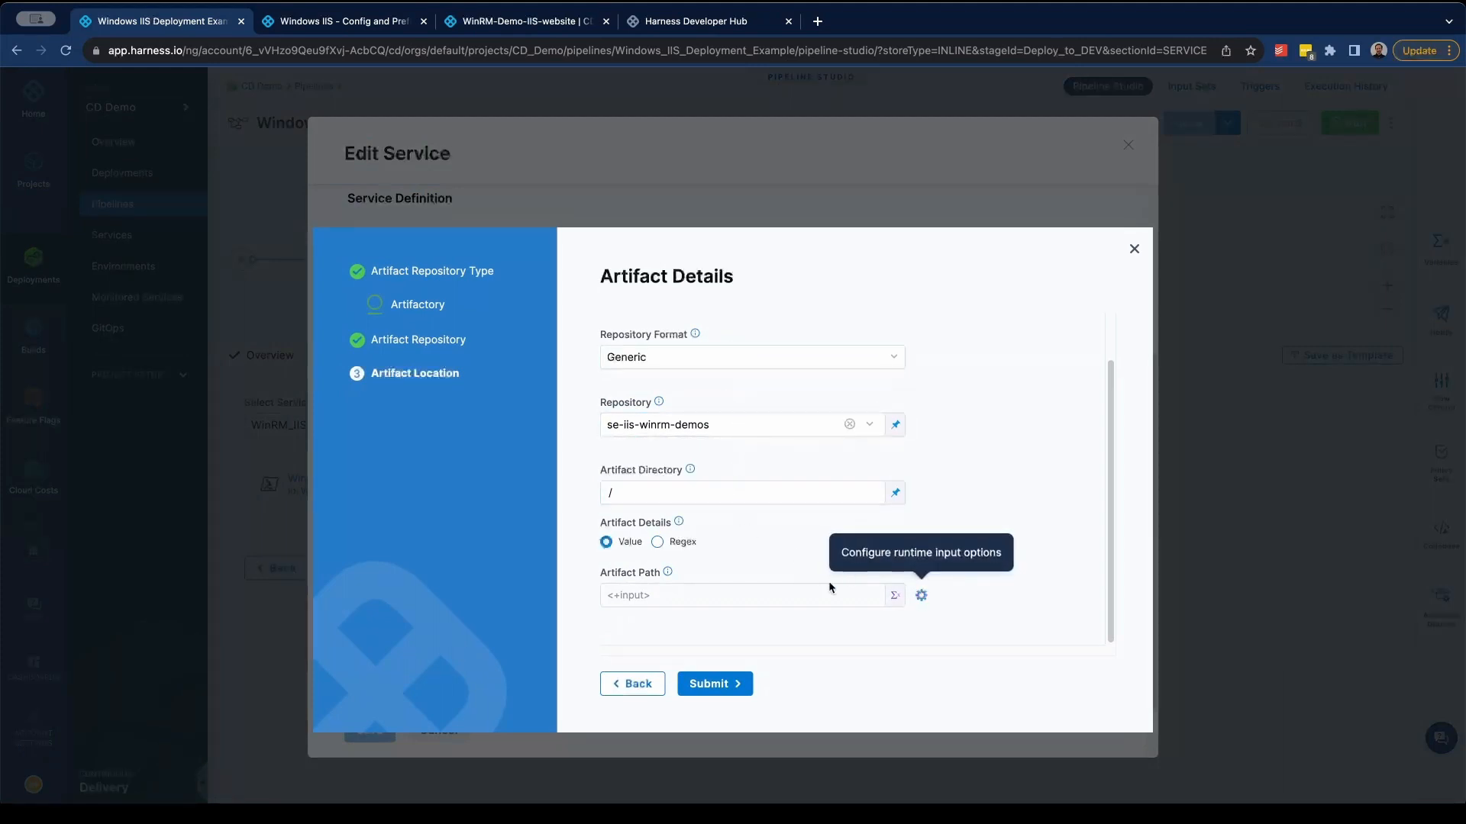
{"action": "left_click", "coordinate": [895, 597]}
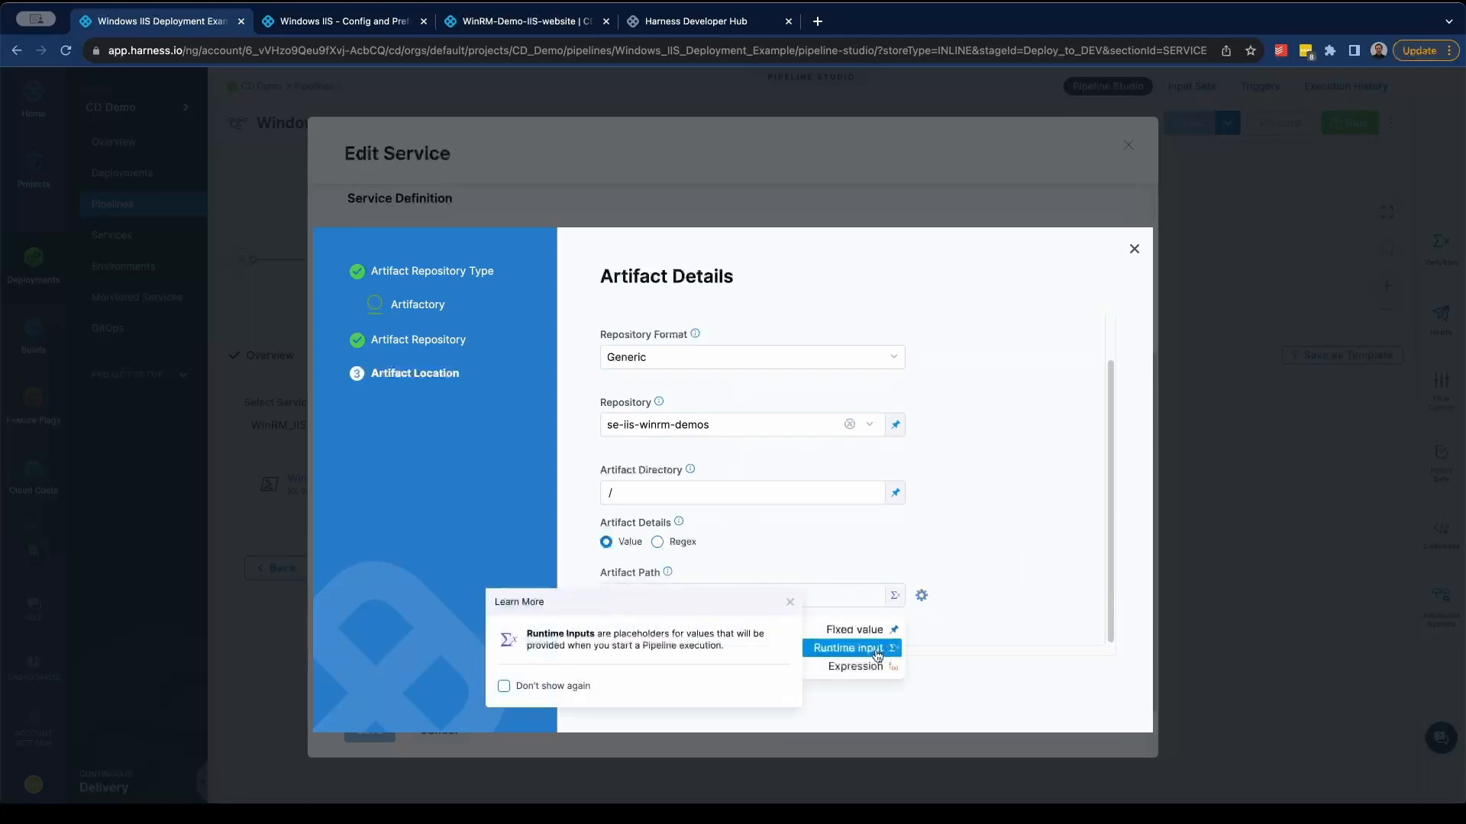
{"action": "left_click", "coordinate": [1029, 590]}
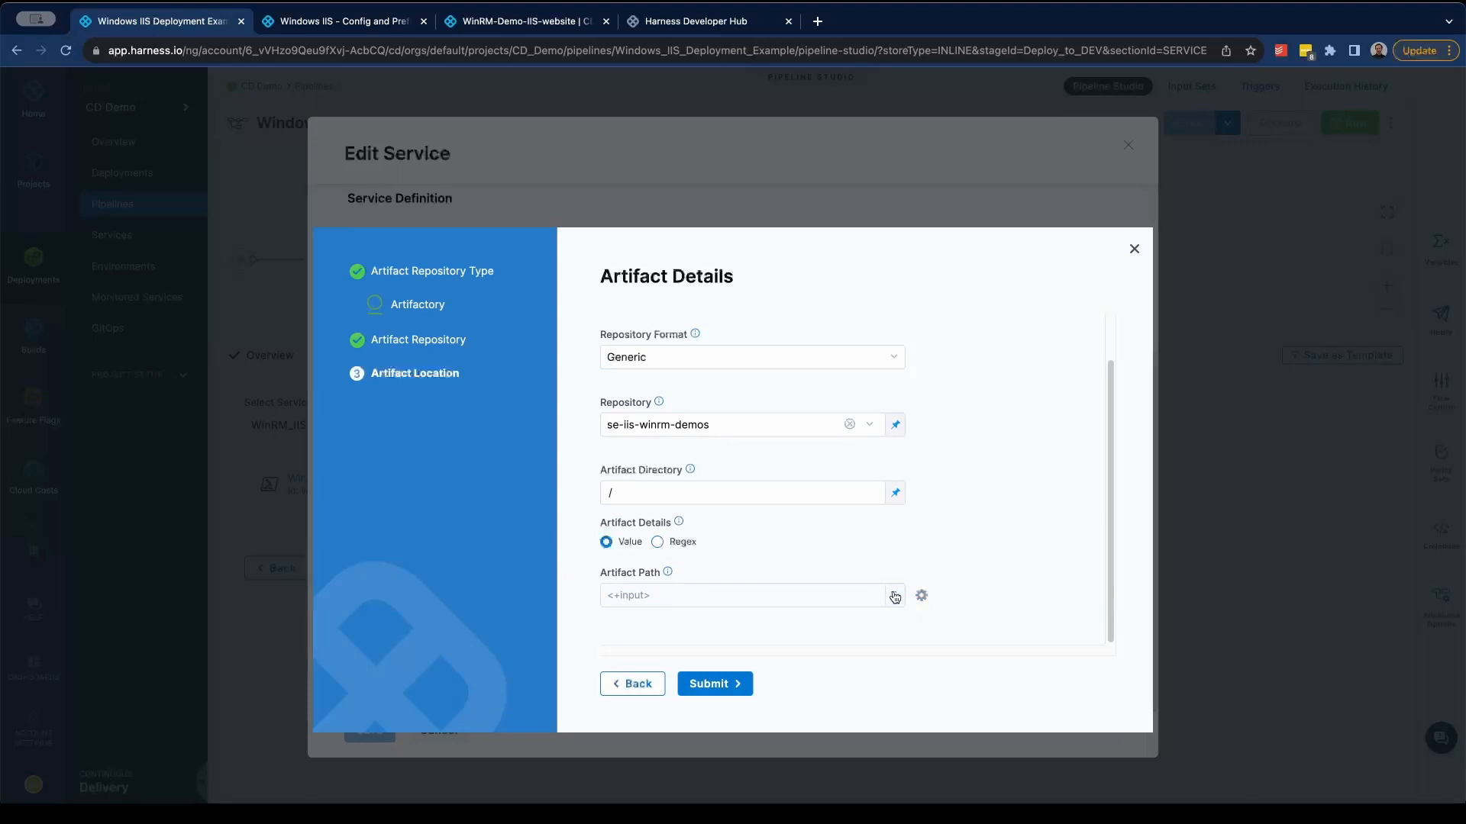
- Switch the website artifact's path to a fixed value and choose HarnessDemoWeb_v1.4.0.zip
{"action": "left_click", "coordinate": [895, 597]}
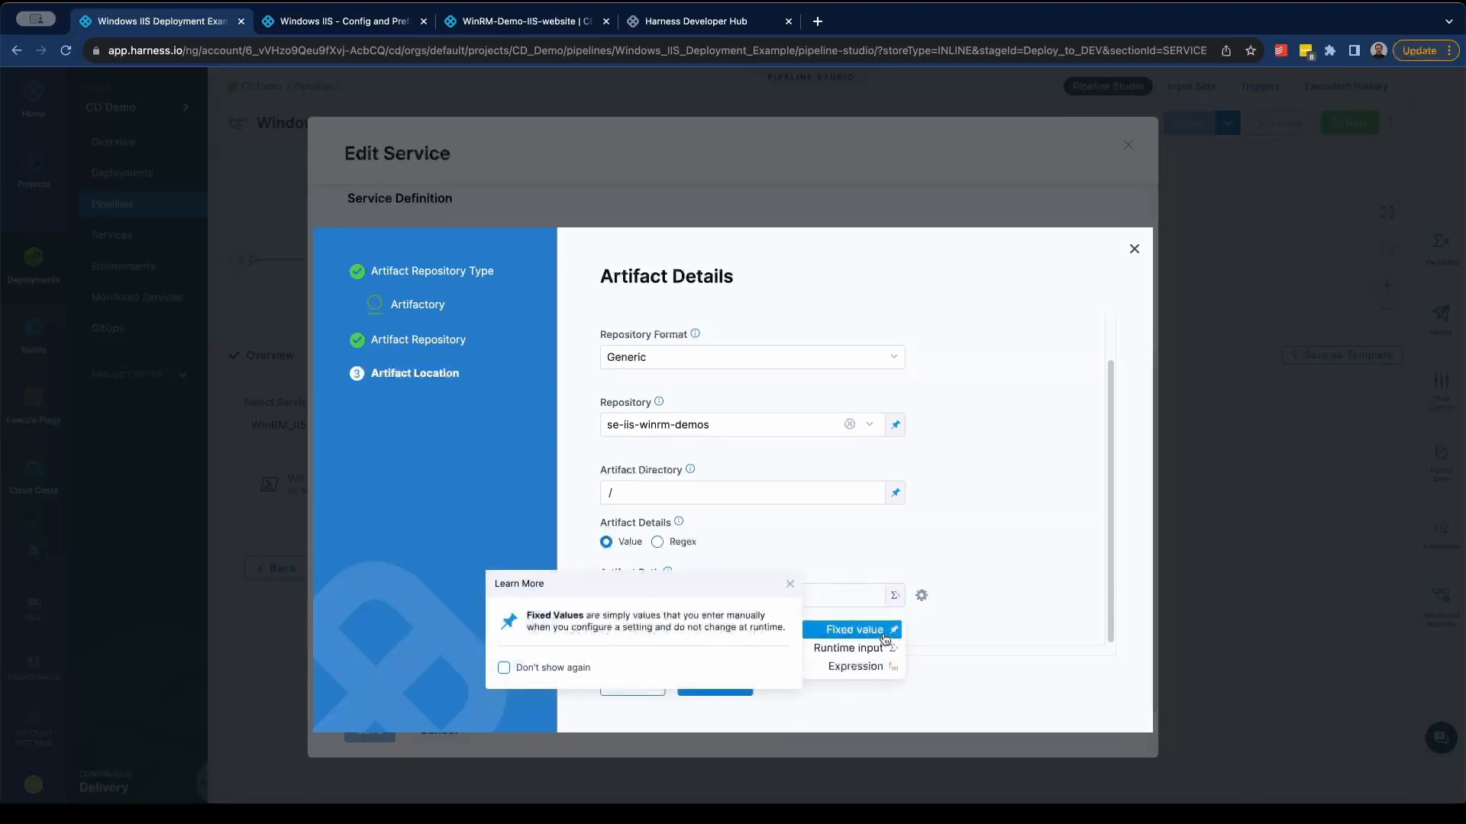
{"action": "left_click", "coordinate": [866, 631]}
{"action": "left_click", "coordinate": [783, 599]}
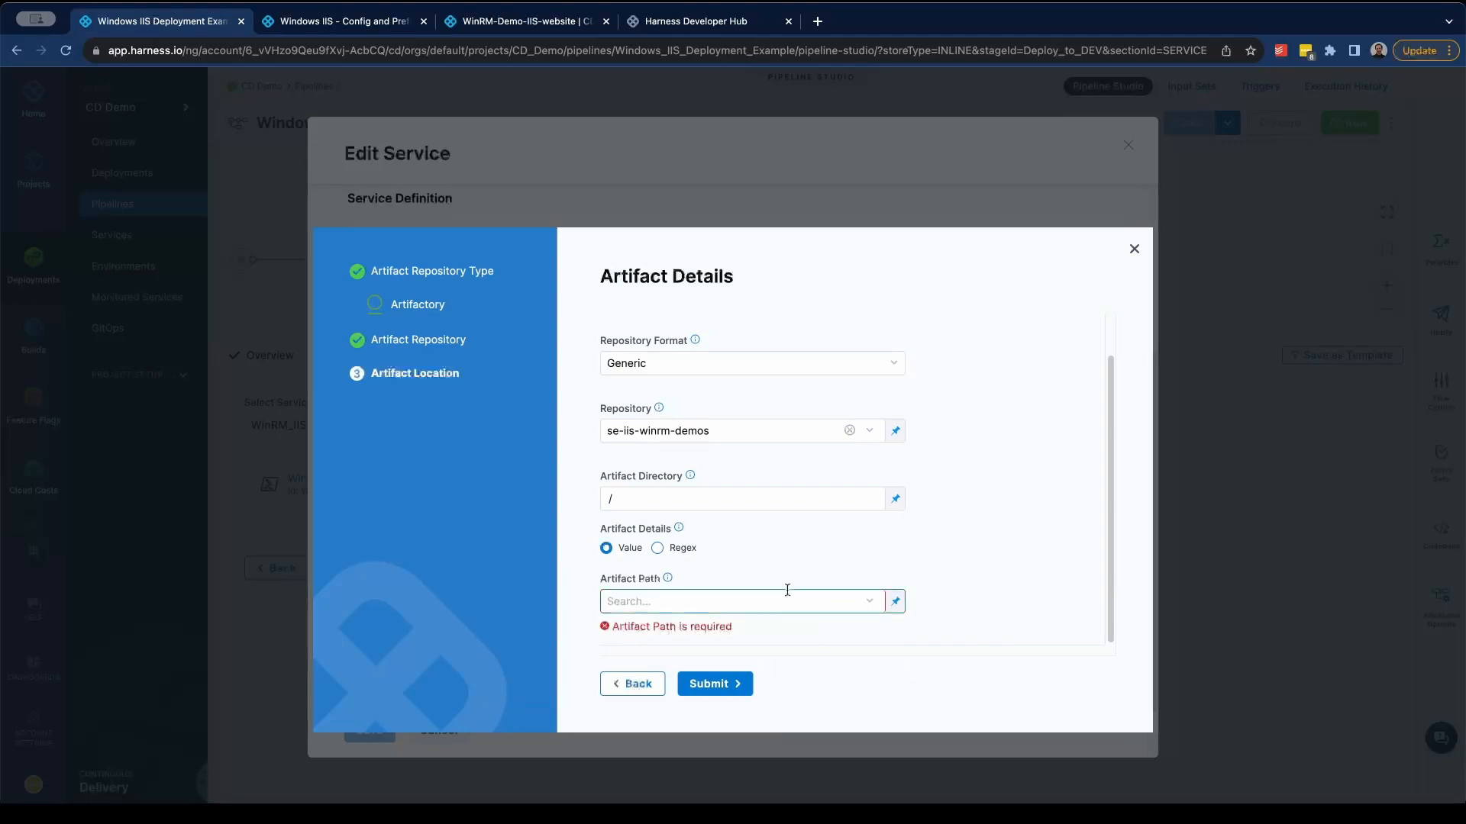
{"action": "left_click", "coordinate": [784, 598]}
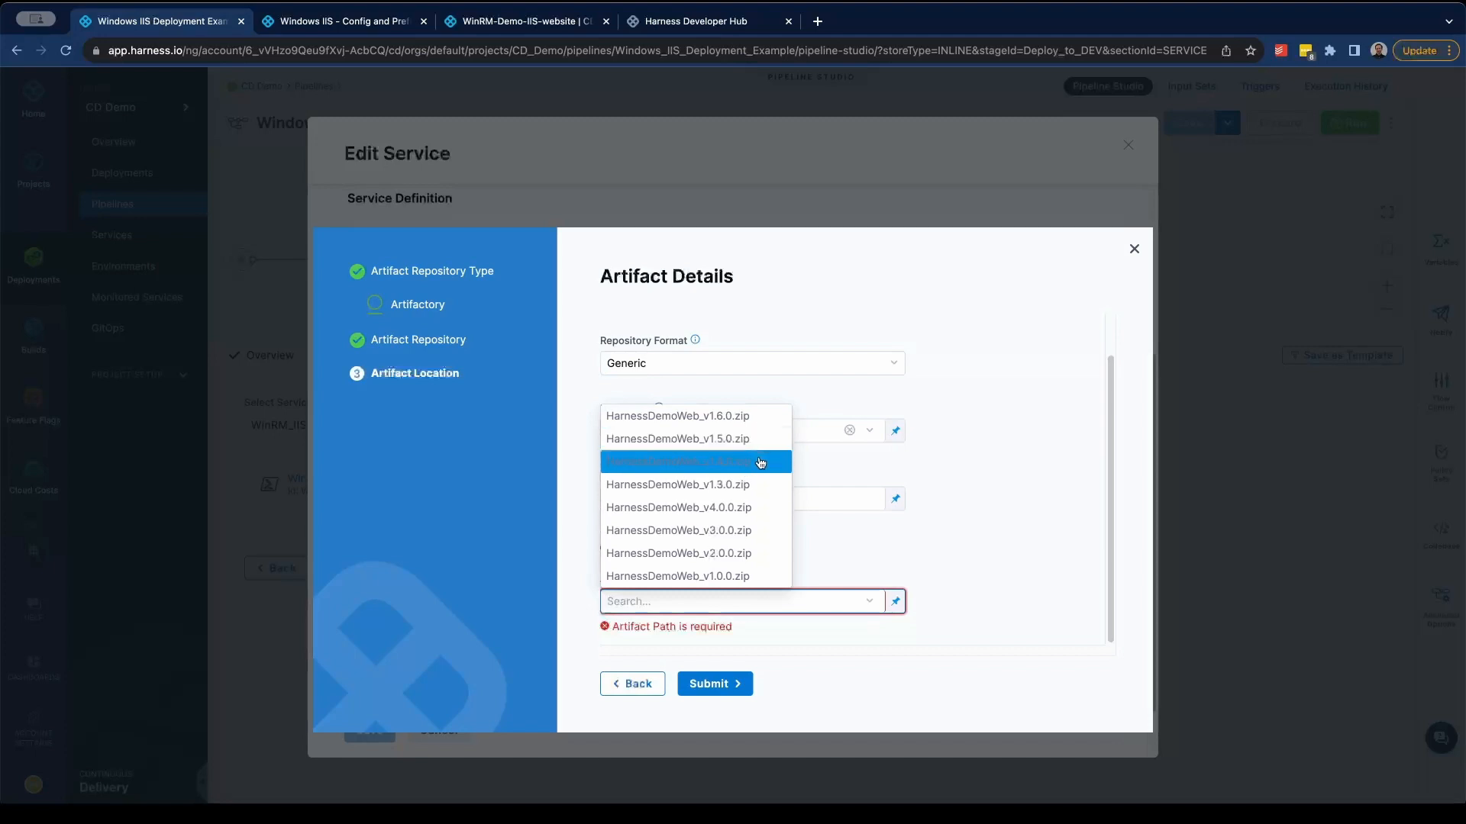
{"action": "left_click", "coordinate": [760, 462]}
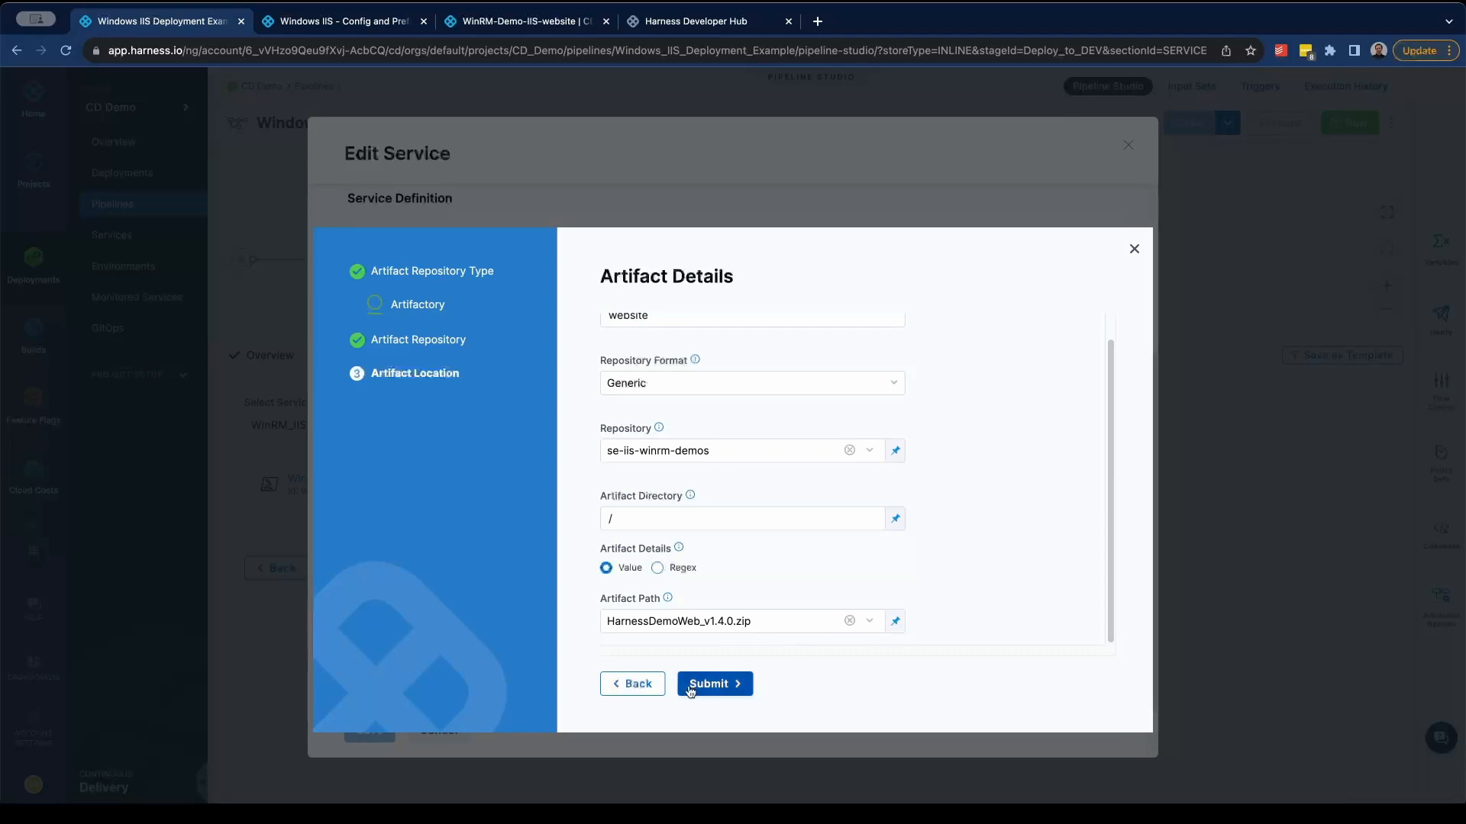
- Return the artifact path to a runtime input, submit the artifact details and leave the service editor without saving
{"action": "left_click", "coordinate": [895, 621]}
{"action": "left_click", "coordinate": [849, 665]}
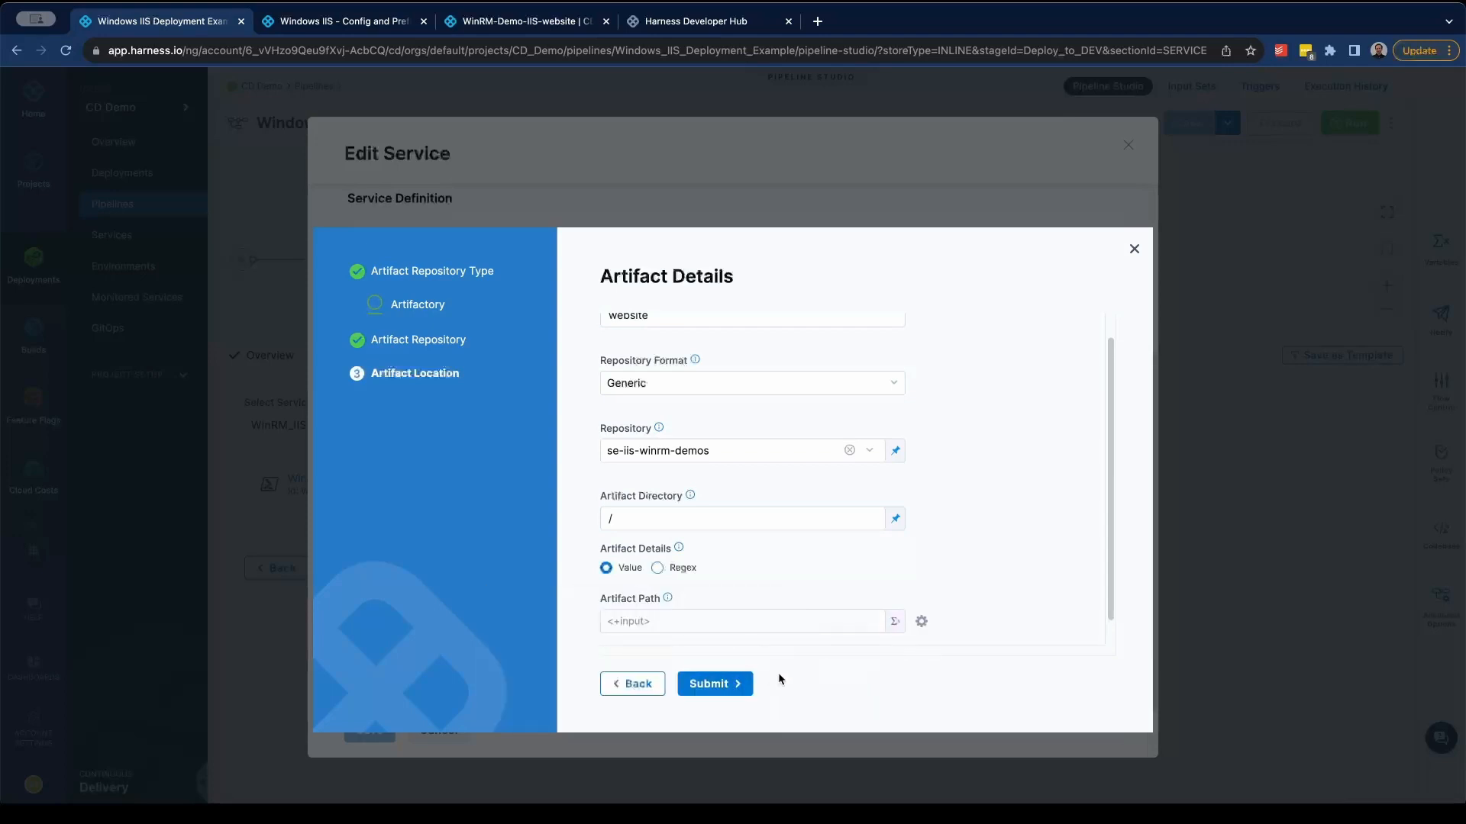
{"action": "left_click", "coordinate": [734, 684]}
{"action": "scroll", "coordinate": [648, 610], "scroll_direction": "down", "scroll_amount": 2}
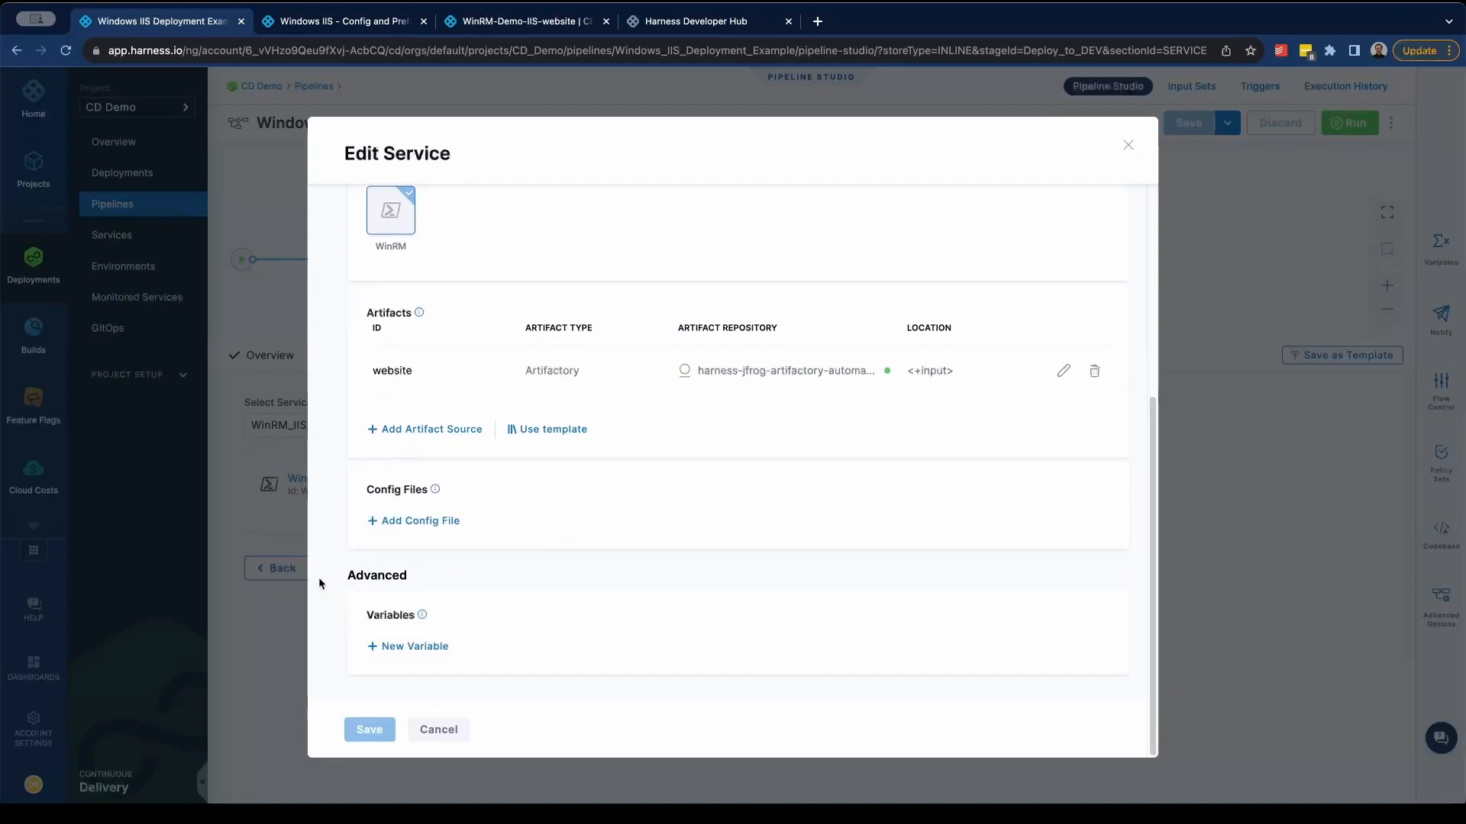
{"action": "left_click", "coordinate": [439, 729]}
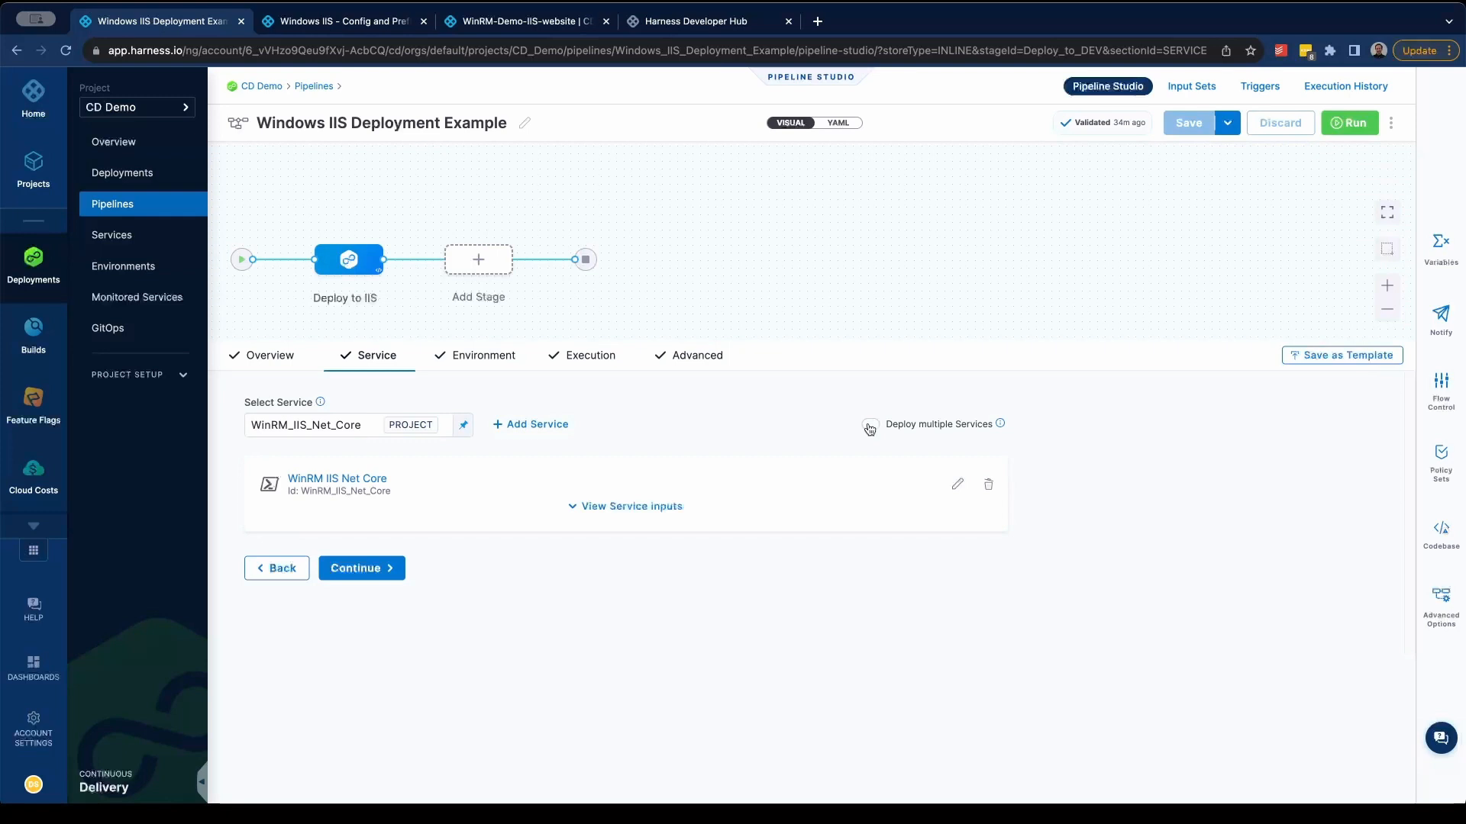
- Open the stage's DEV environment for editing, review its overrides and variables, and save the environment
{"action": "left_click", "coordinate": [483, 362]}
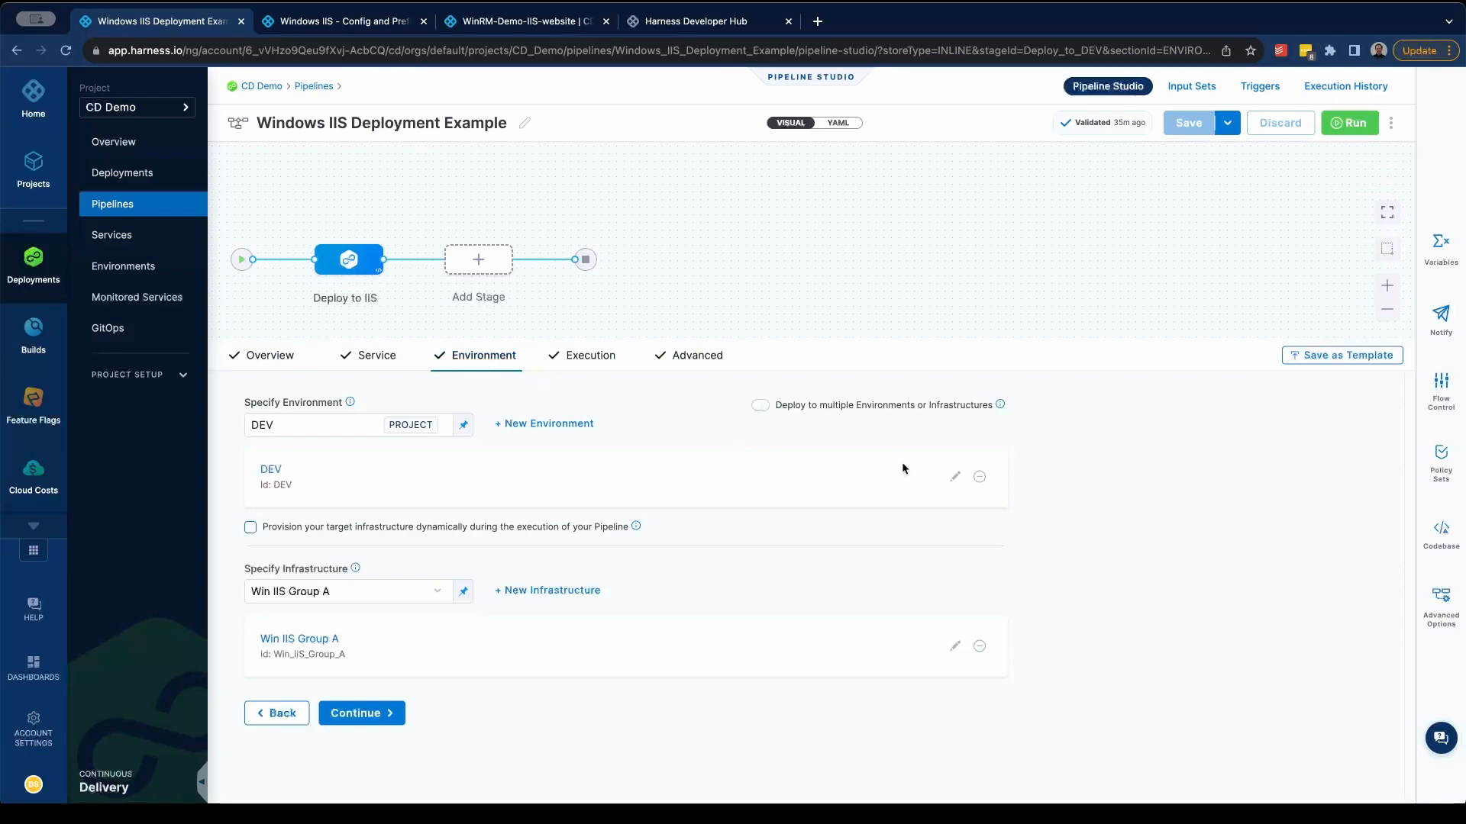
{"action": "left_click", "coordinate": [952, 477]}
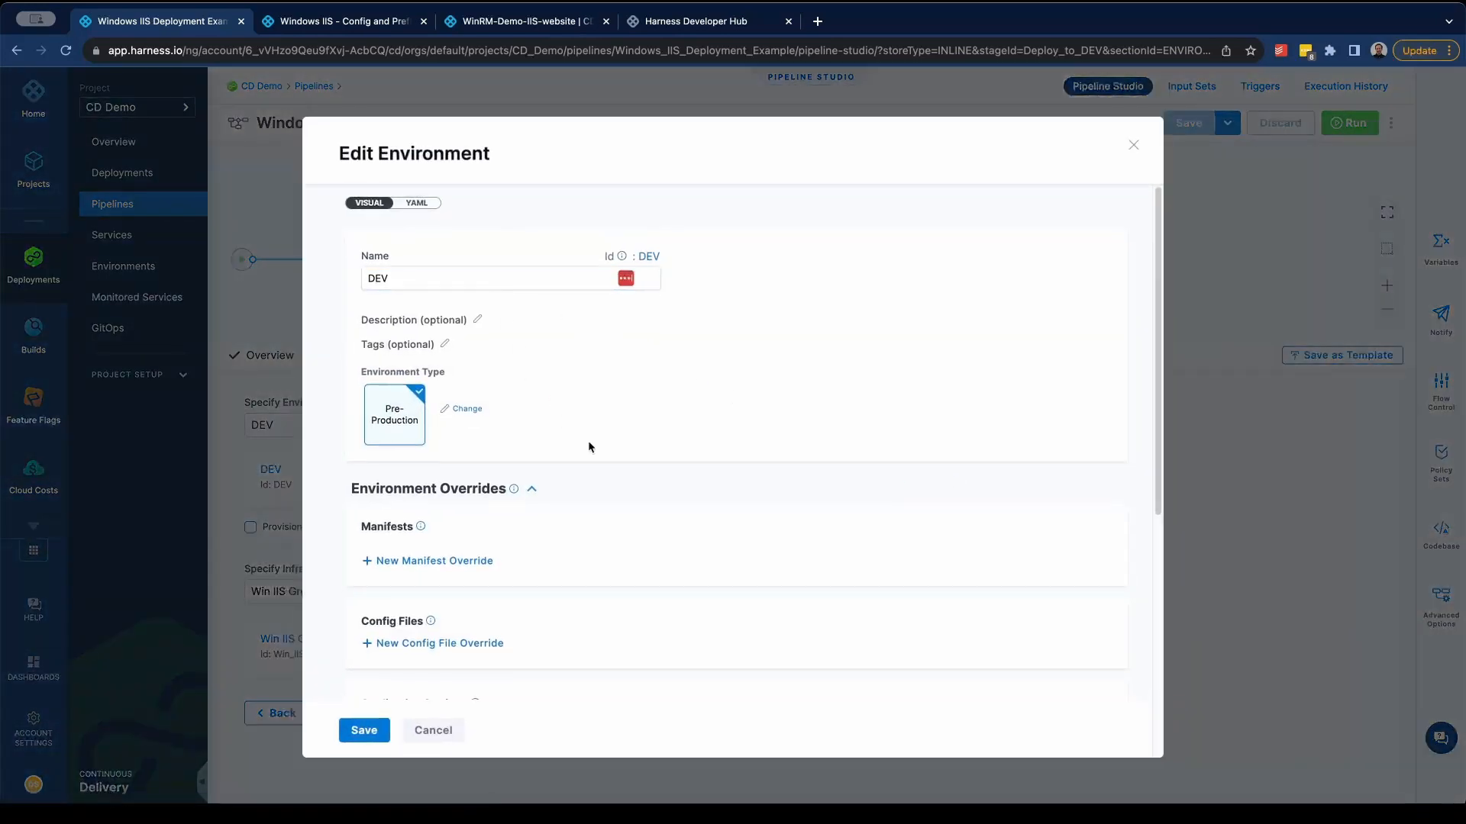
{"action": "scroll", "coordinate": [652, 483], "scroll_direction": "down", "scroll_amount": 3}
{"action": "scroll", "coordinate": [653, 481], "scroll_direction": "down", "scroll_amount": 2}
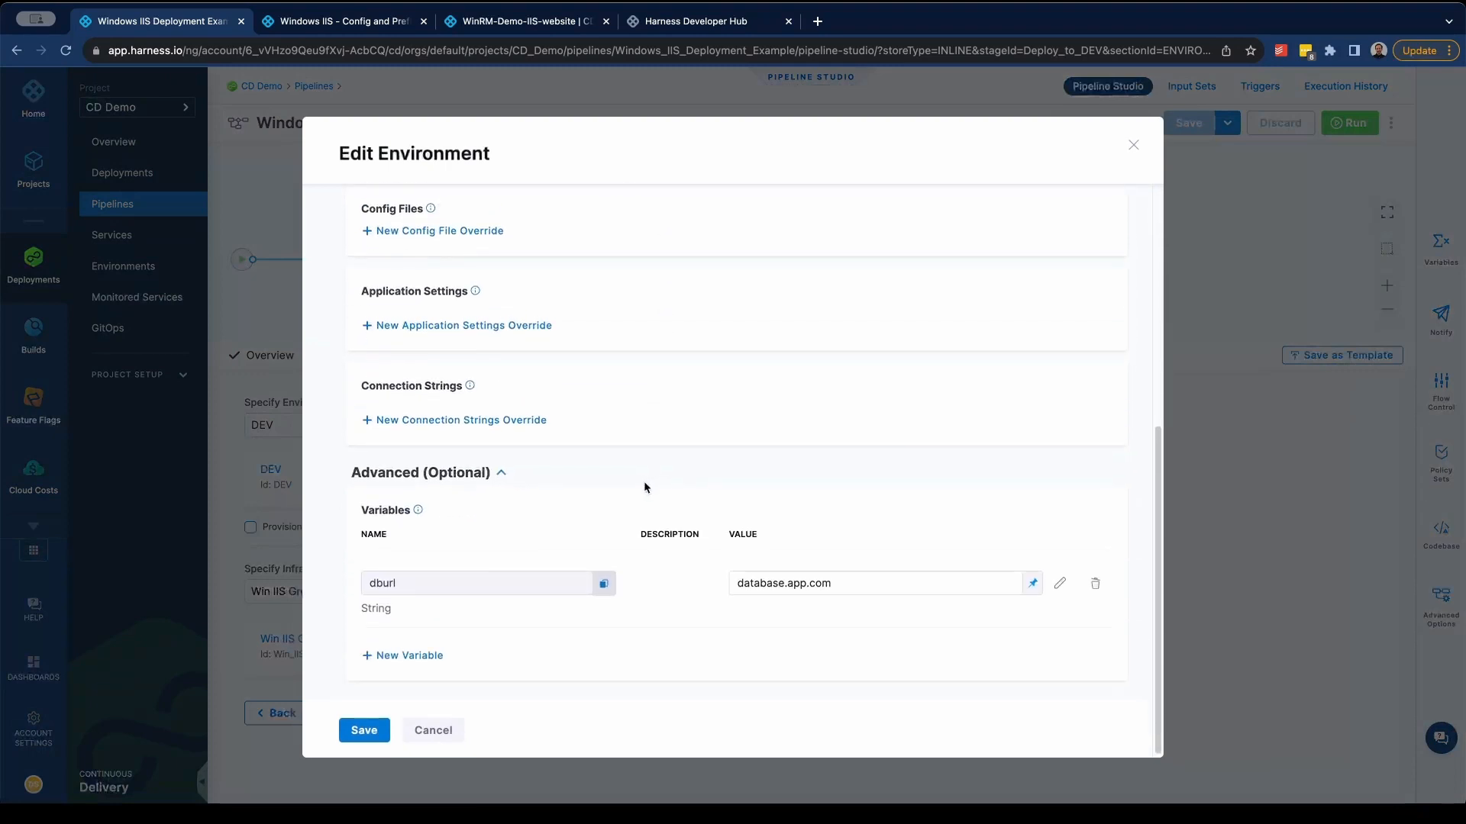
{"action": "scroll", "coordinate": [642, 498], "scroll_direction": "up", "scroll_amount": 5}
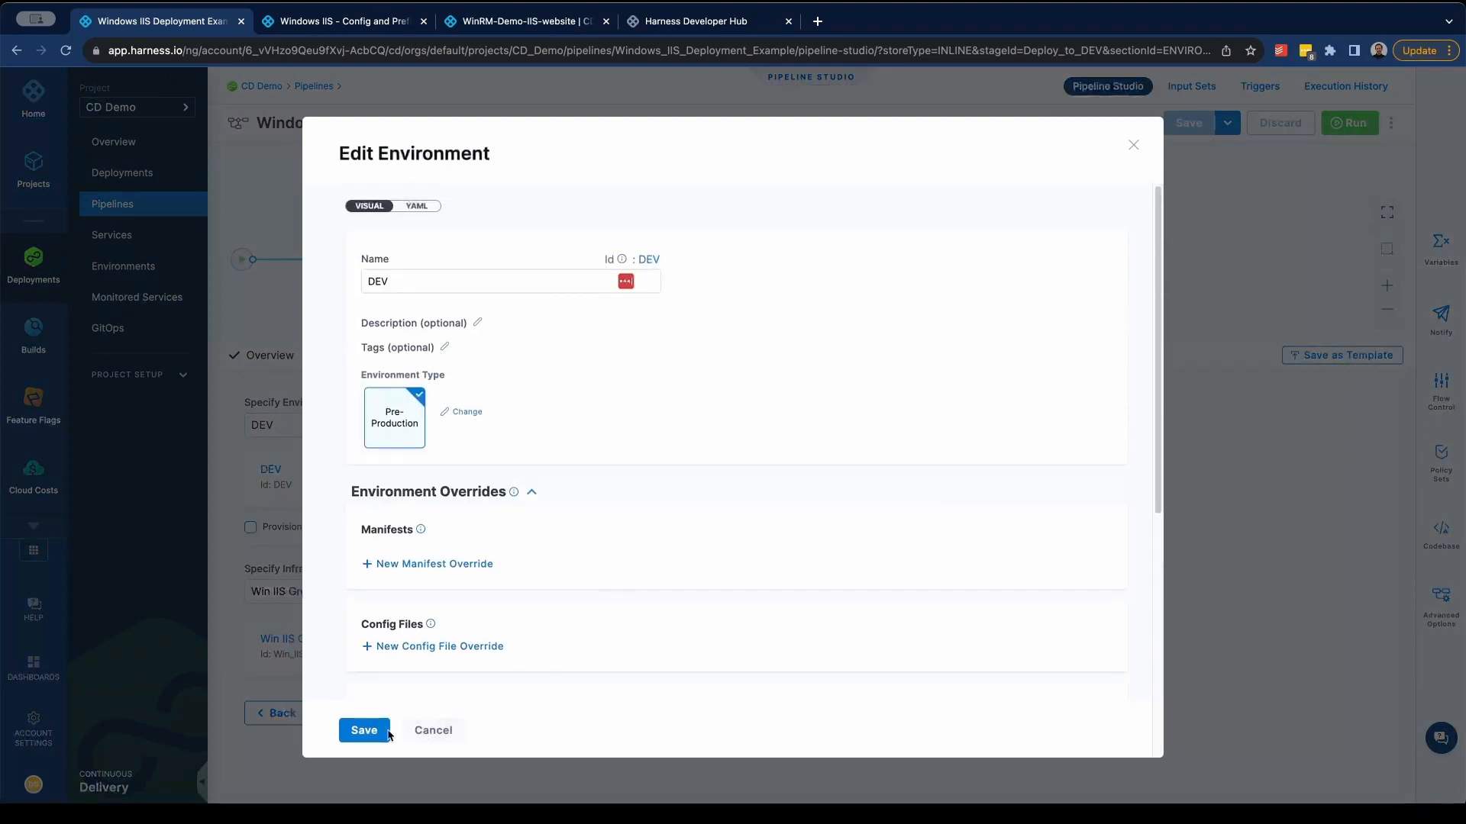
{"action": "left_click", "coordinate": [365, 732]}
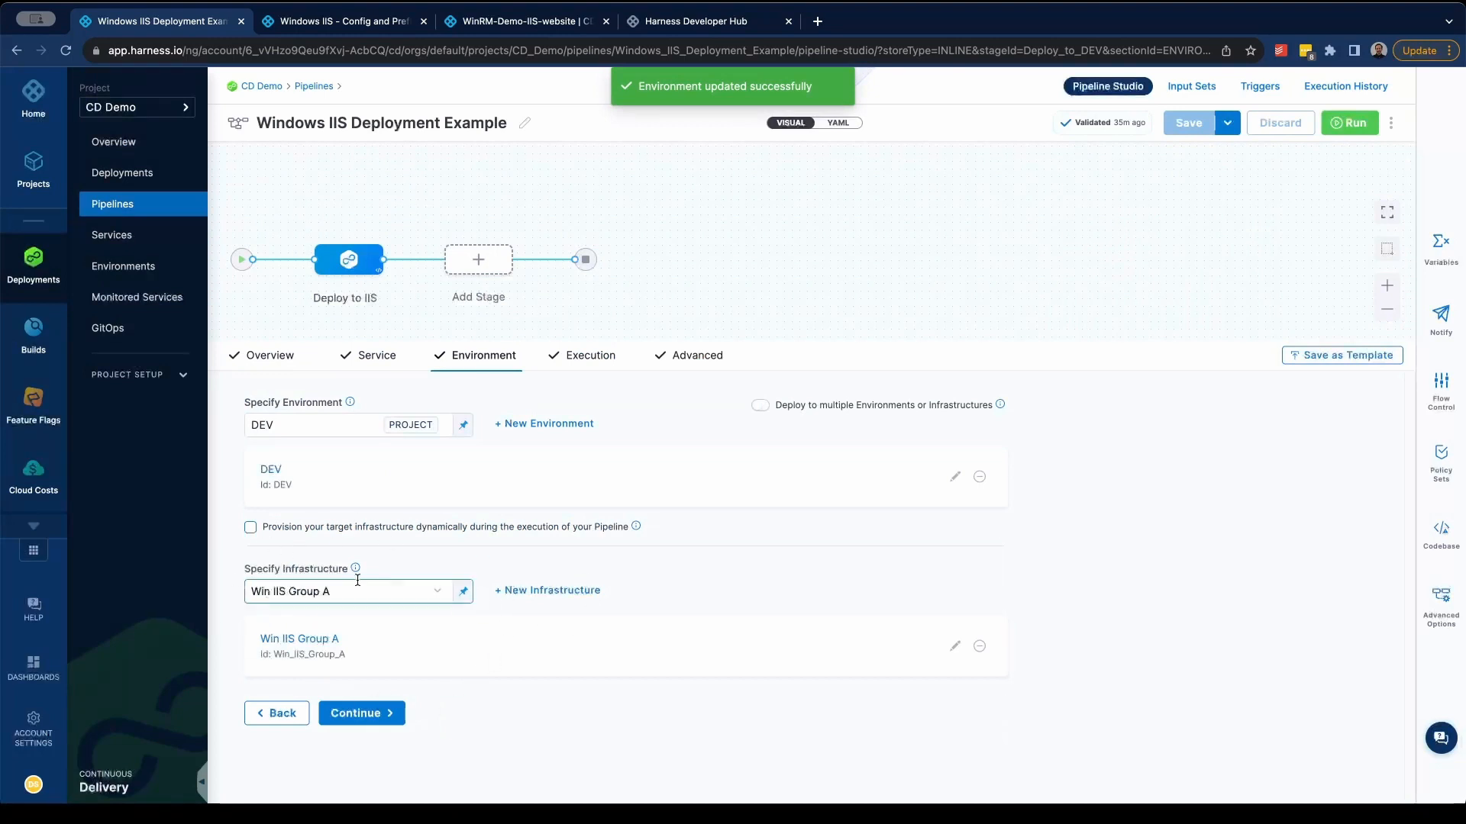
- Open the Win IIS Group A infrastructure for editing and examine its infrastructure type and specified hosts
{"action": "left_click", "coordinate": [955, 648]}
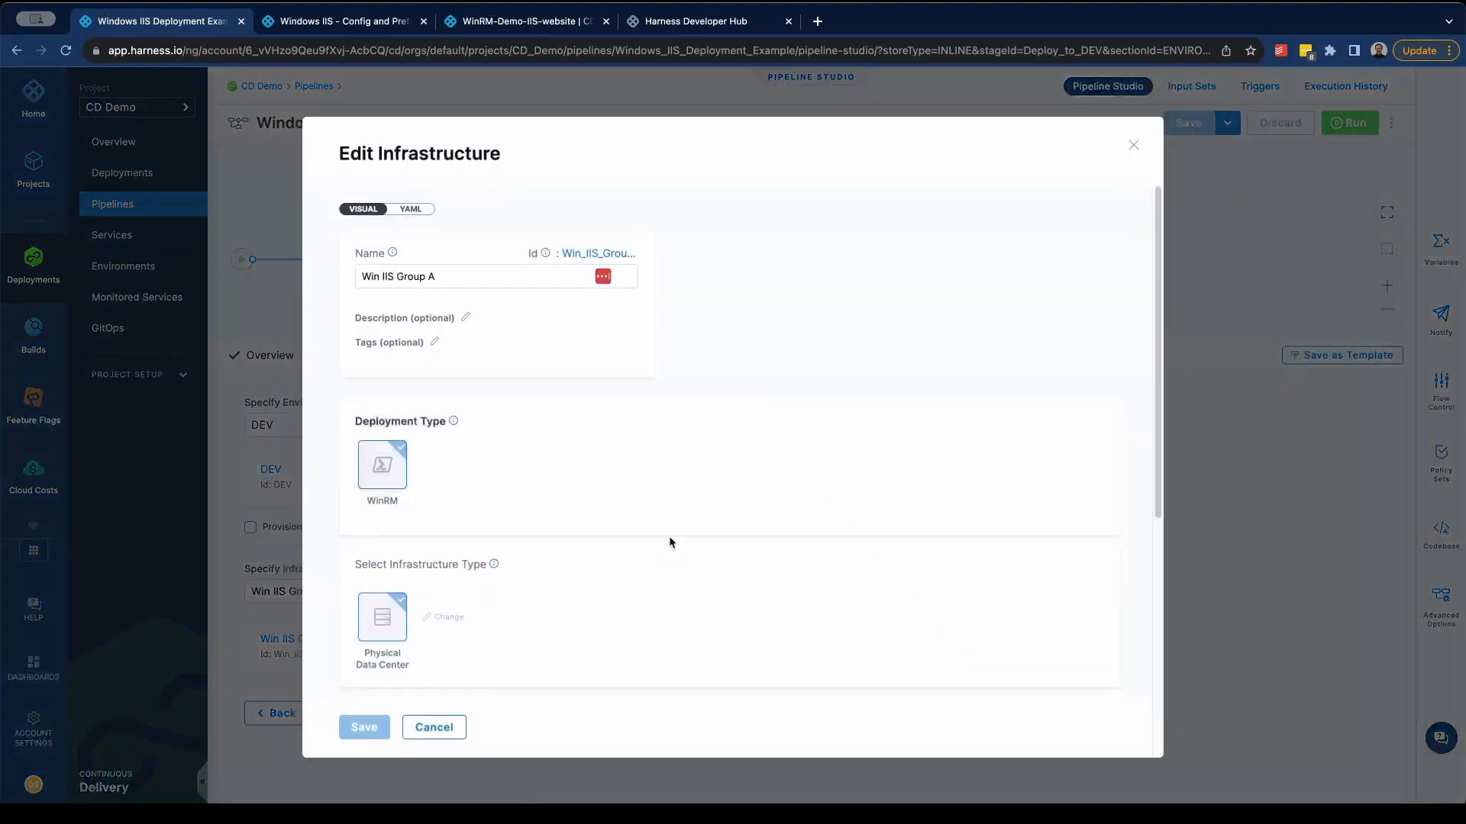
{"action": "scroll", "coordinate": [668, 544], "scroll_direction": "down", "scroll_amount": 3}
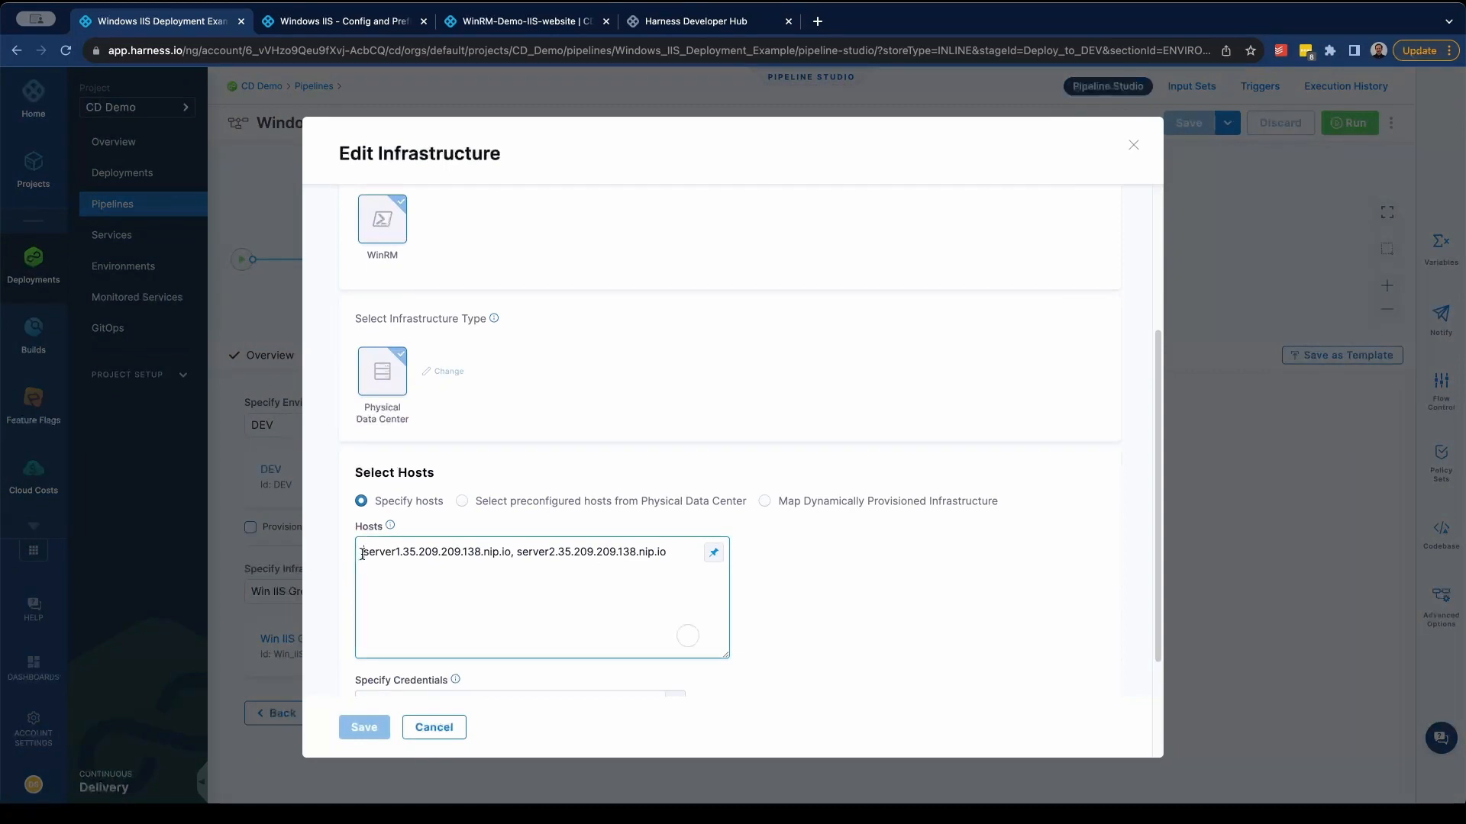
{"action": "left_click_drag", "start_coordinate": [362, 554], "coordinate": [677, 554]}
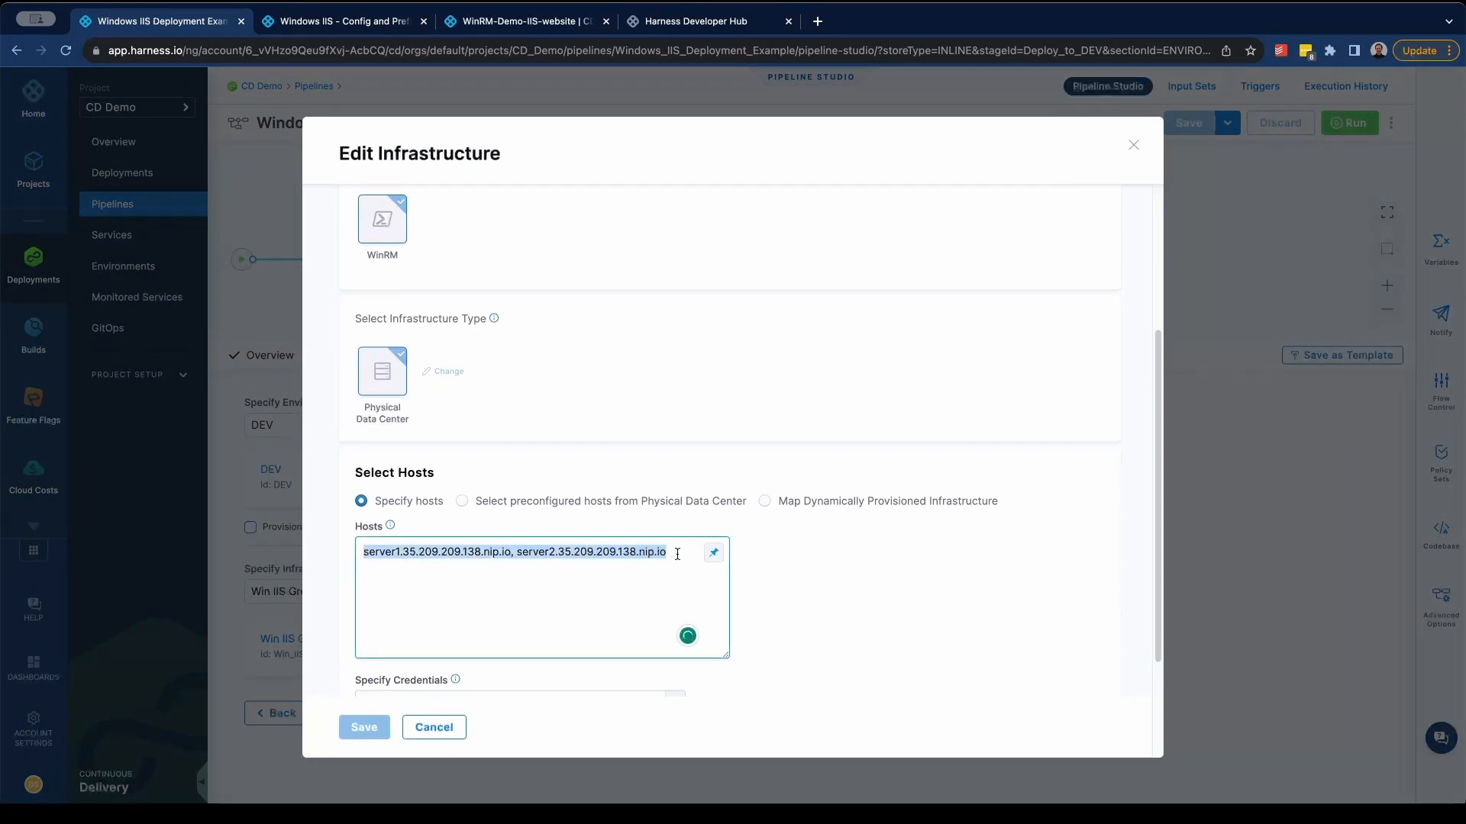
{"action": "left_click", "coordinate": [840, 576]}
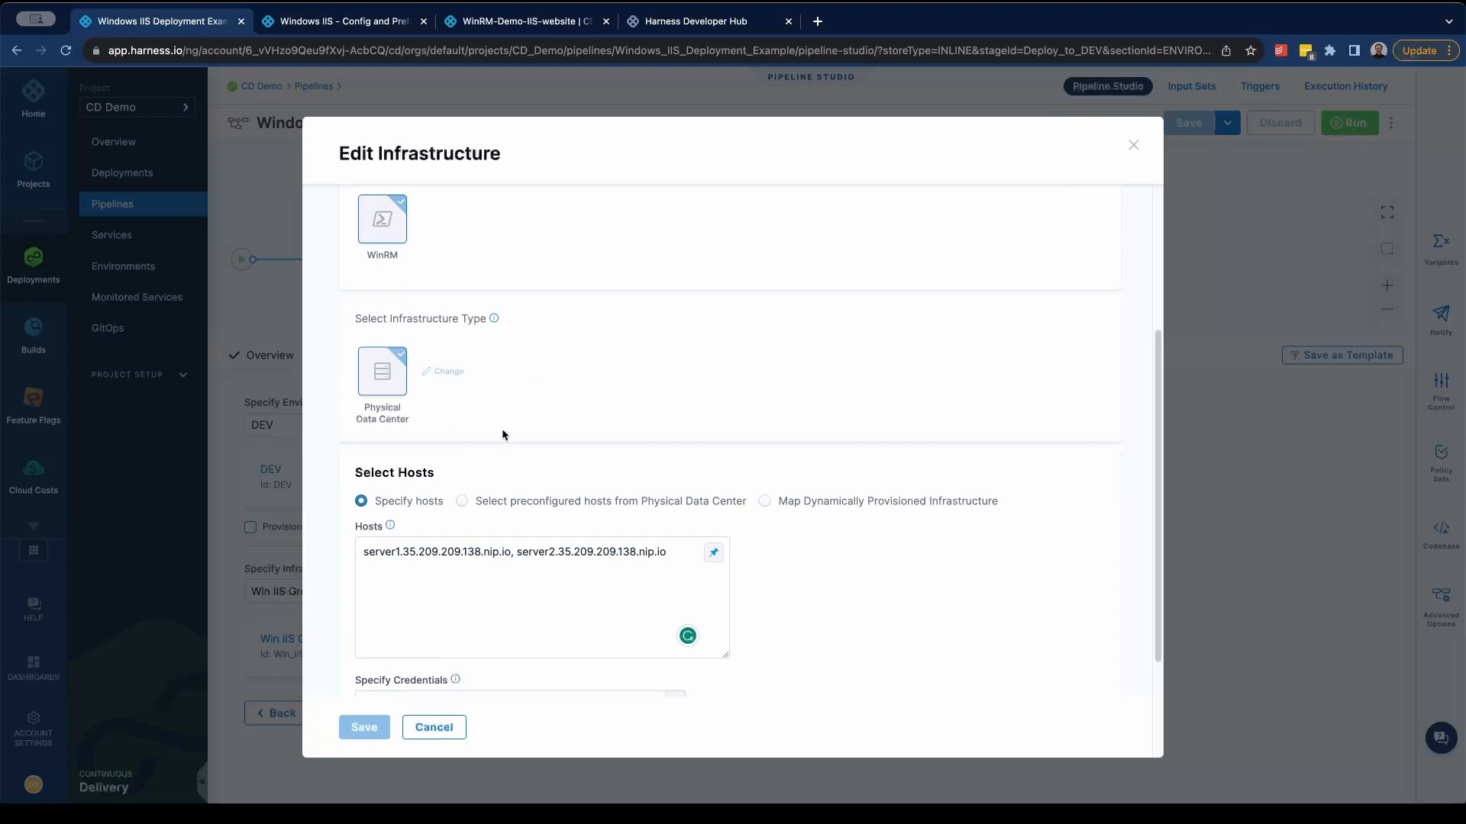
- Inspect the authentication configuration of the infrastructure's WinRM credential, then close it without changes
{"action": "scroll", "coordinate": [757, 561], "scroll_direction": "down", "scroll_amount": 2}
{"action": "left_click", "coordinate": [571, 555]}
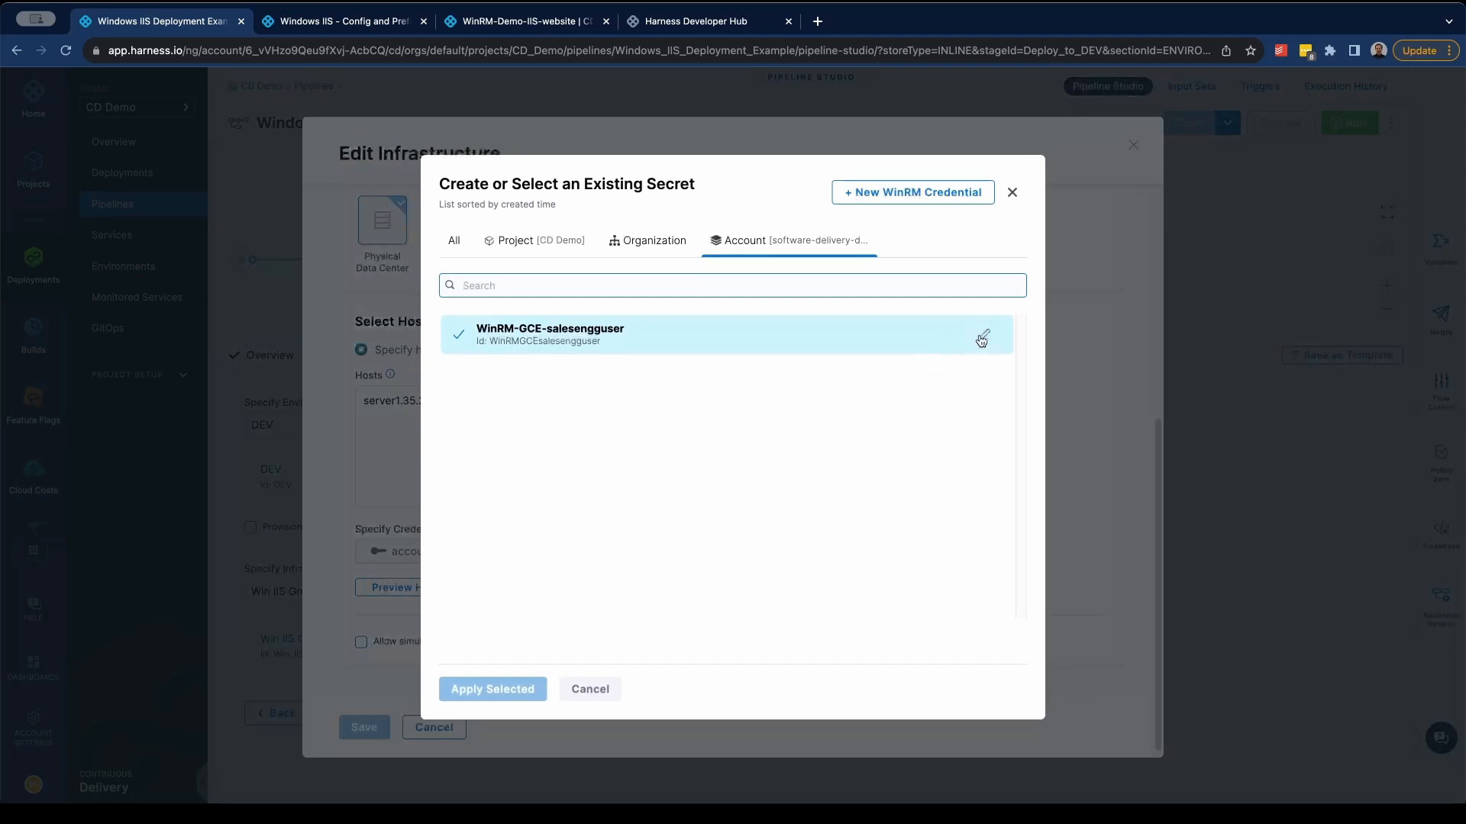
{"action": "left_click", "coordinate": [983, 334]}
{"action": "left_click", "coordinate": [712, 613]}
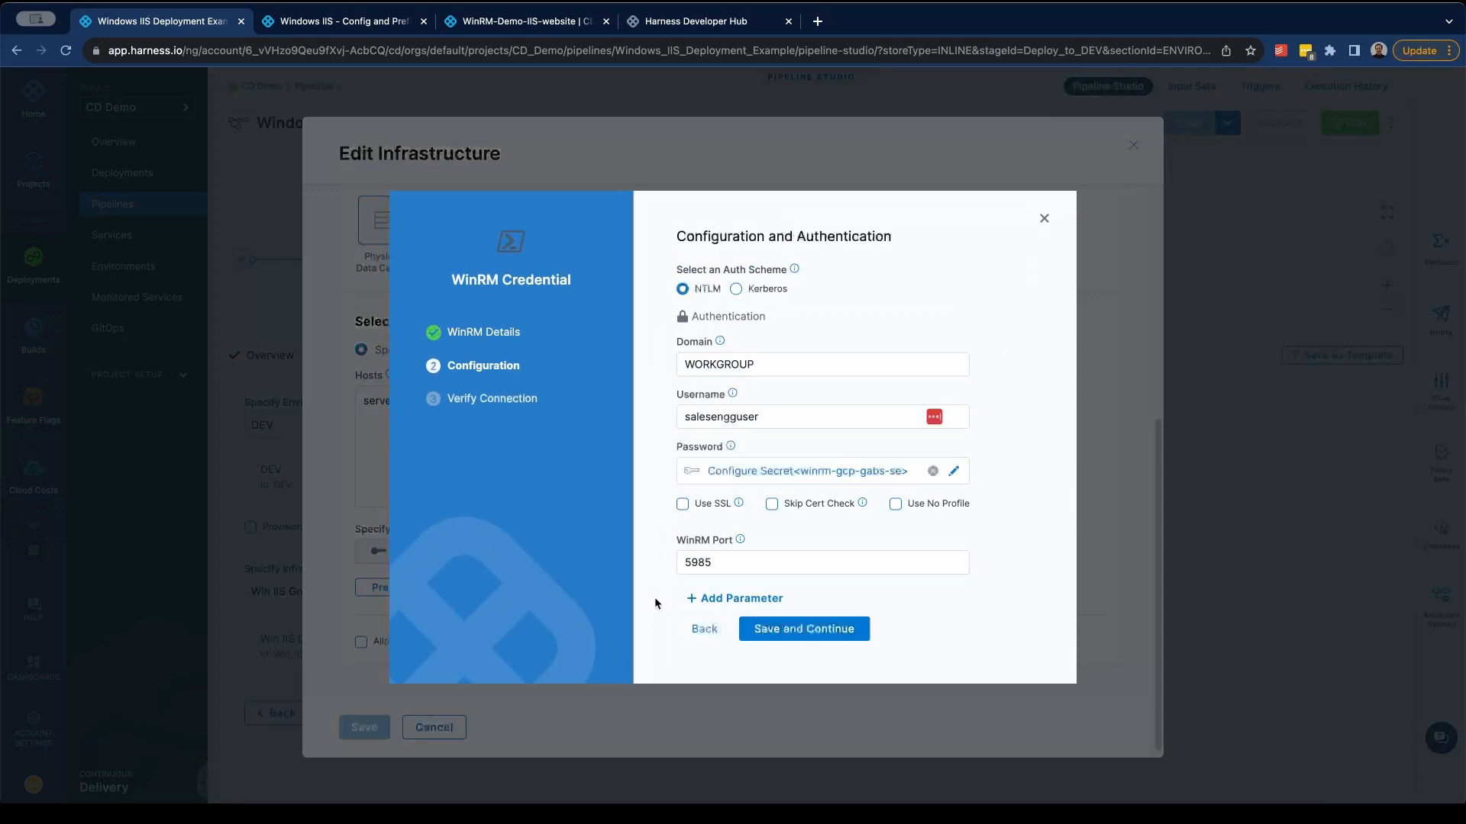
{"action": "left_click", "coordinate": [1045, 217]}
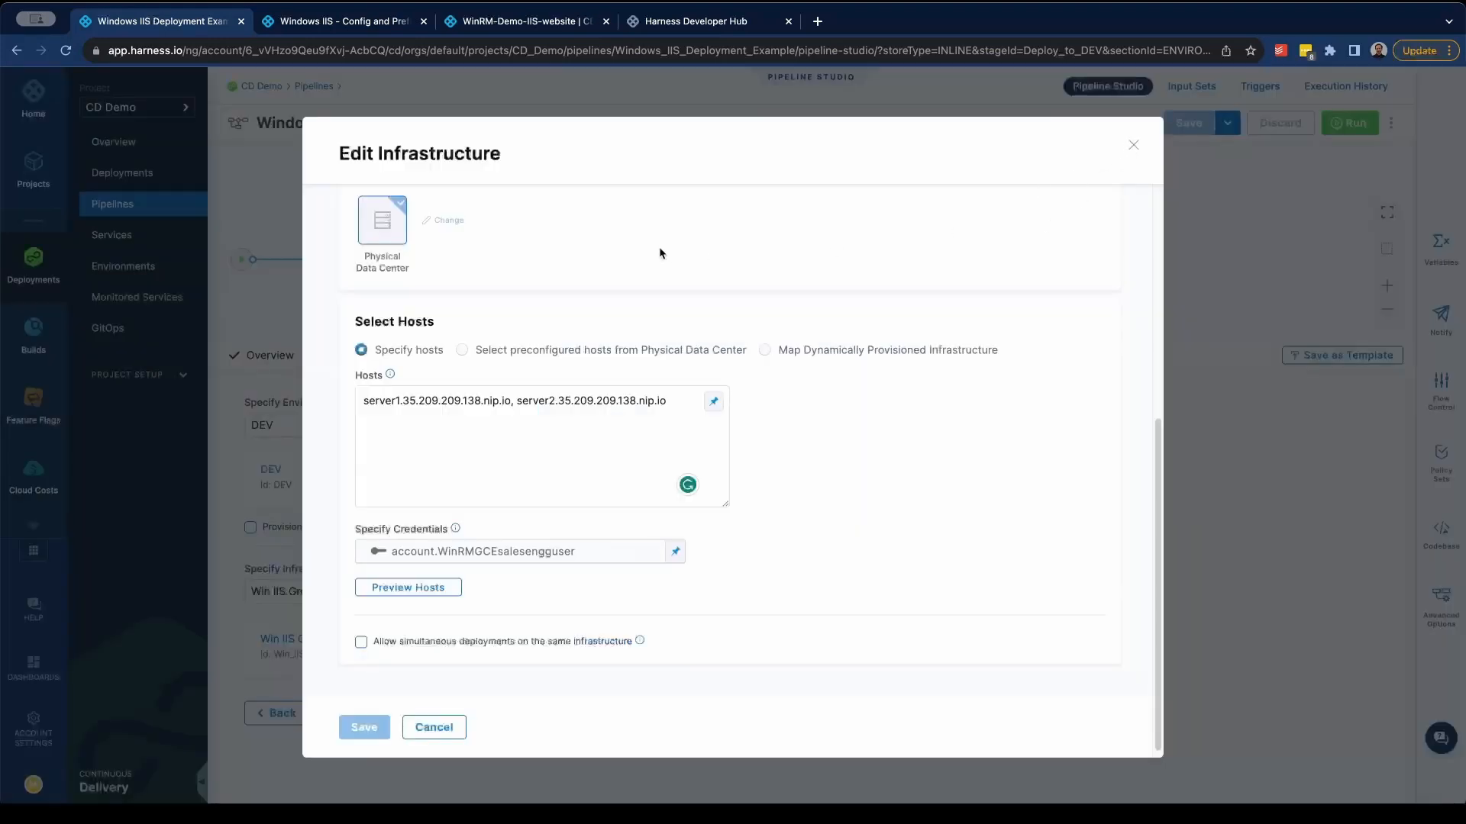
{"action": "scroll", "coordinate": [548, 266], "scroll_direction": "up", "scroll_amount": 1}
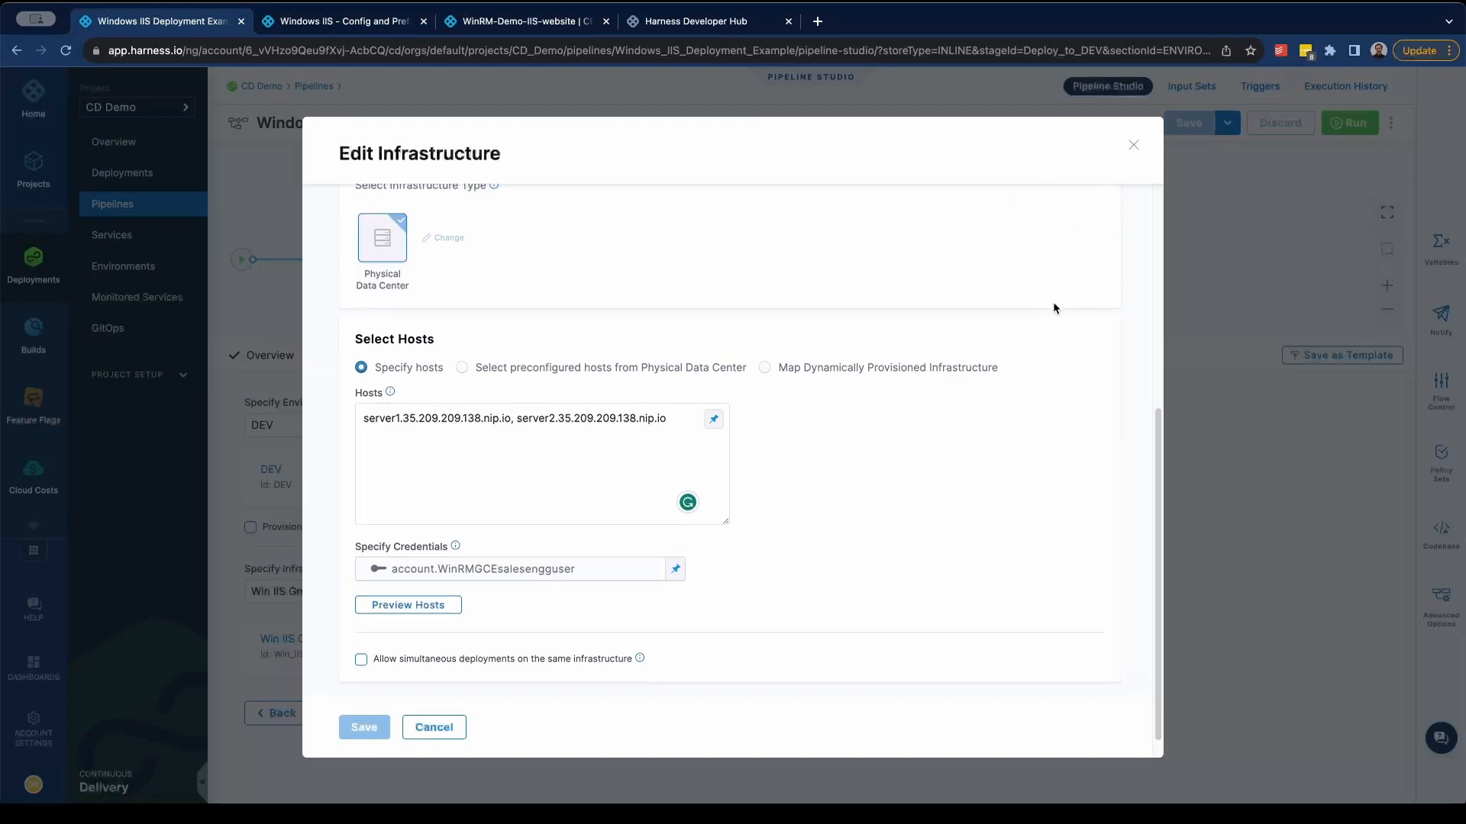
- Leave the infrastructure editor without changes and open the execution steps of the Deploy to IIS stage
{"action": "scroll", "coordinate": [1076, 290], "scroll_direction": "down", "scroll_amount": 1}
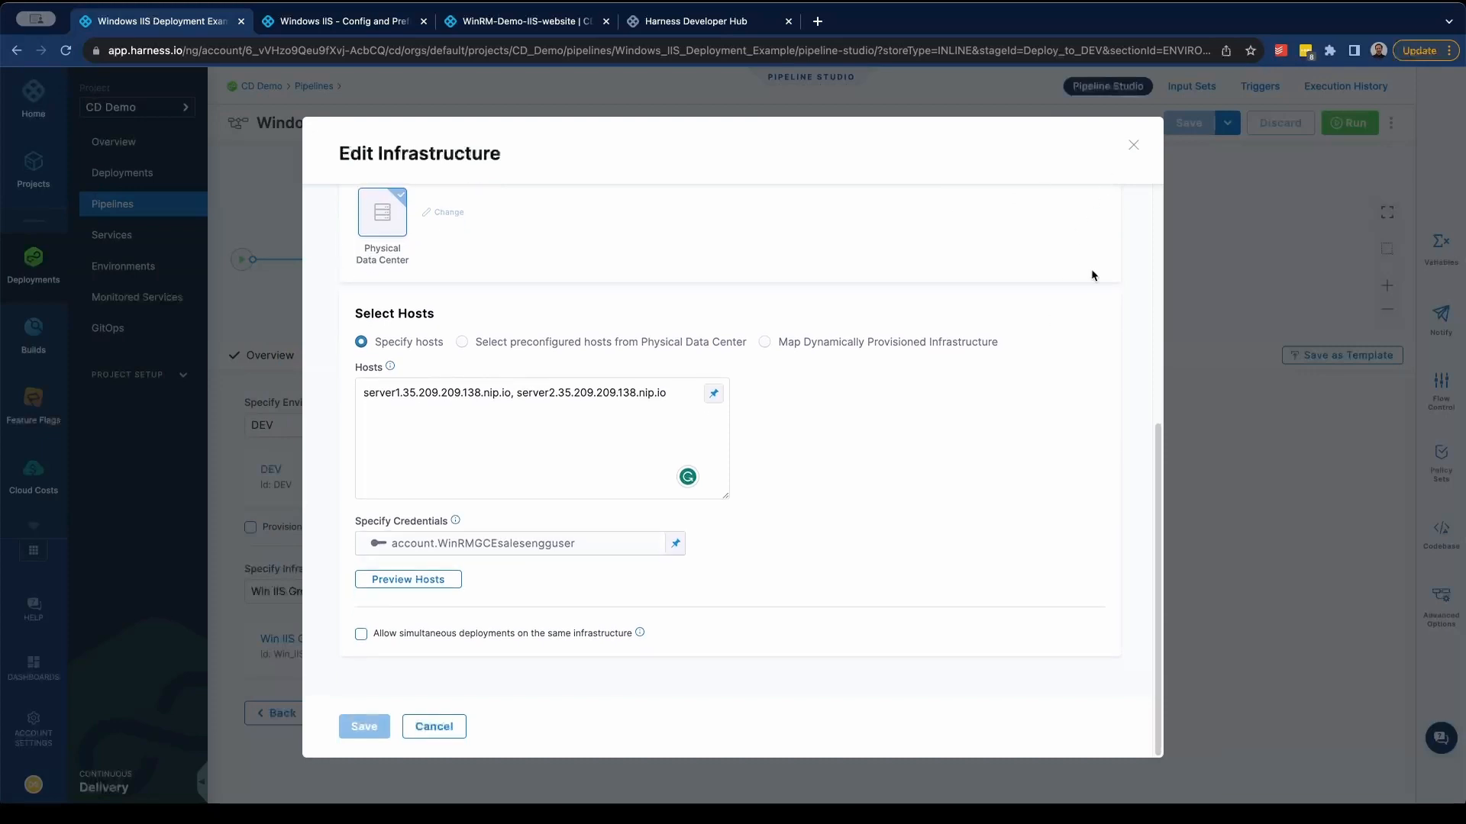
{"action": "left_click", "coordinate": [1134, 147]}
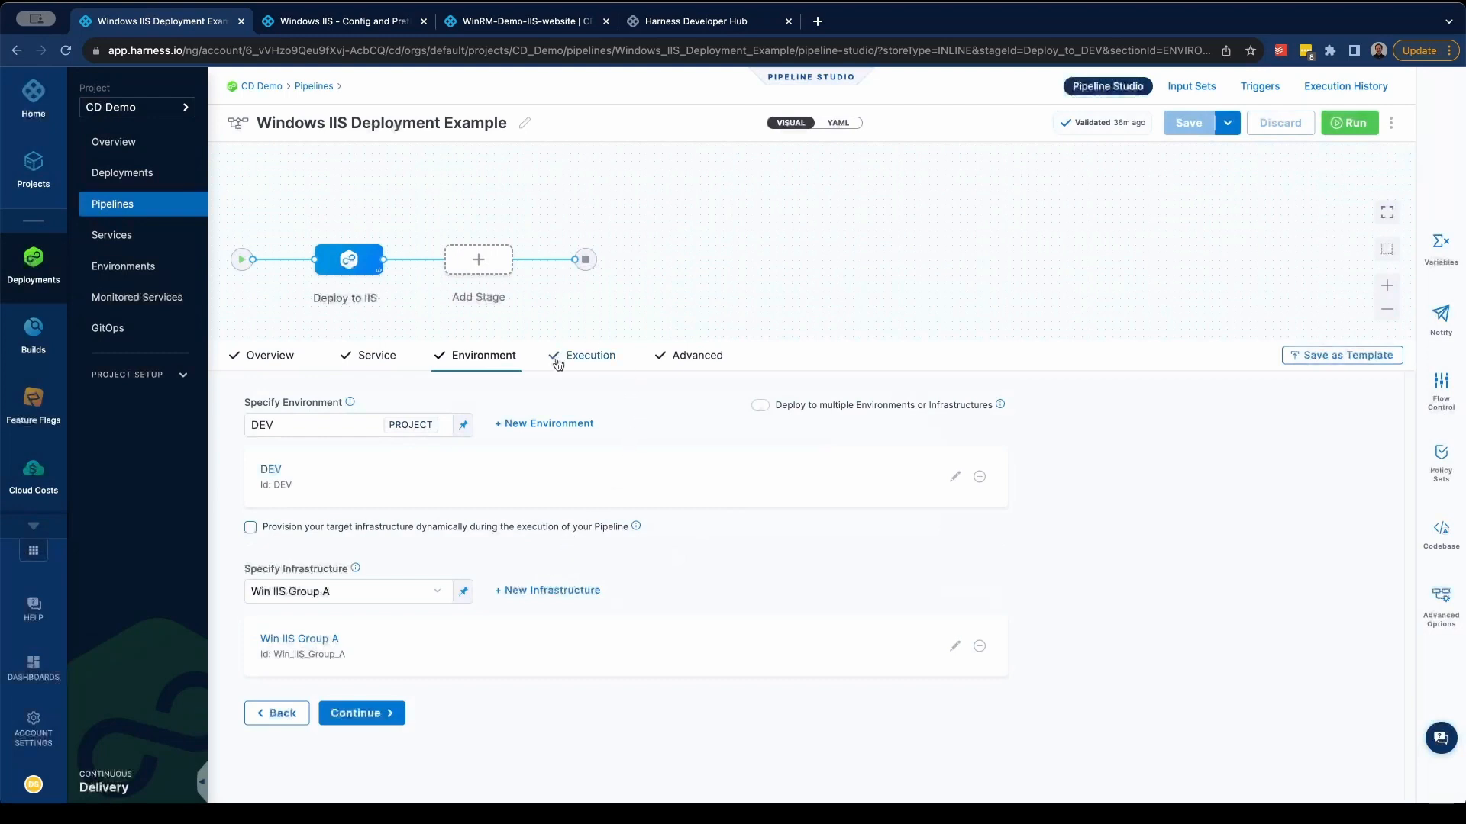
{"action": "left_click", "coordinate": [610, 360]}
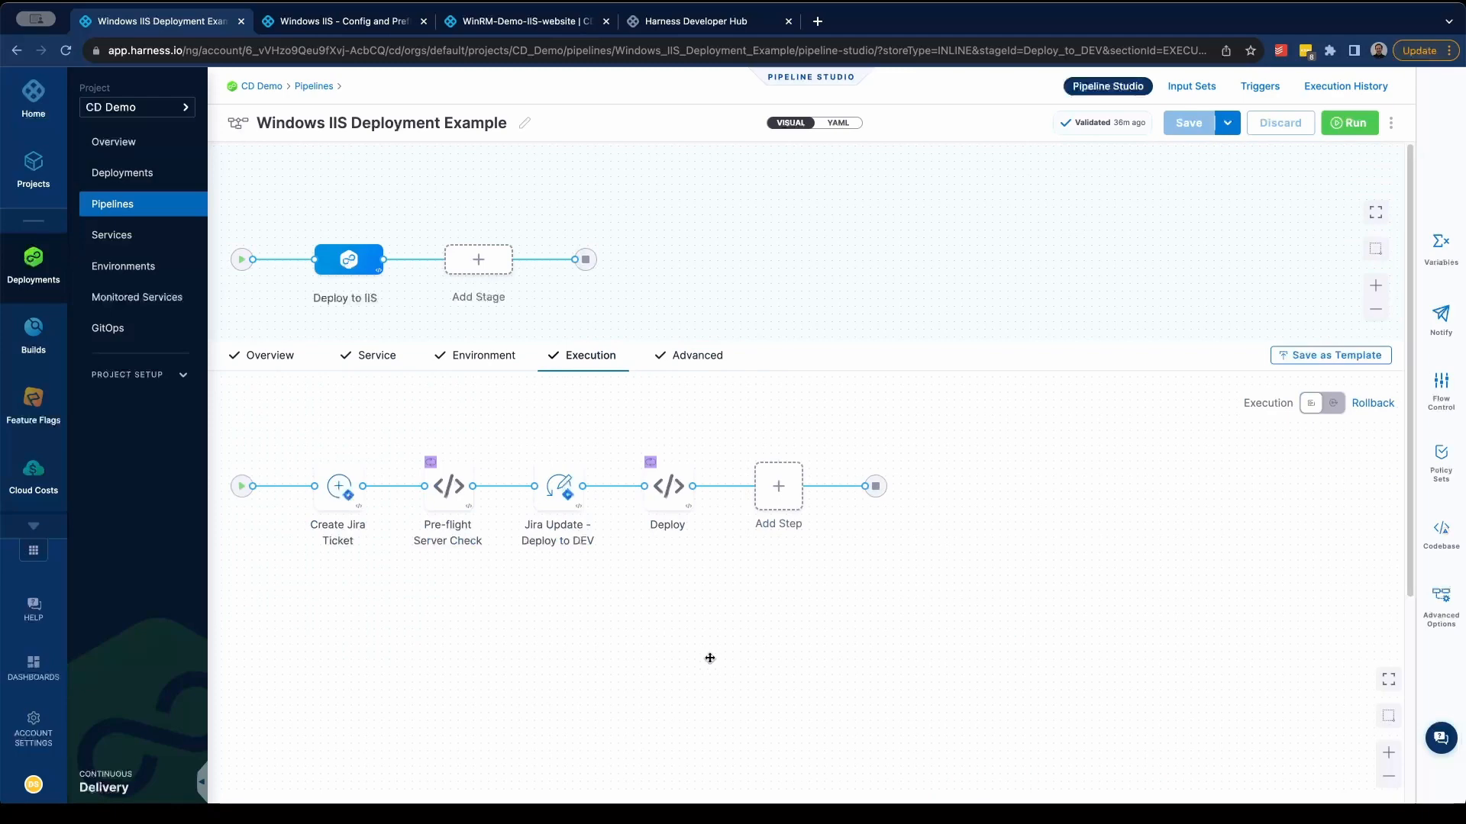
- In the Windows IIS - Config and Preflight Check pipeline, apply the Basic execution strategy with the IIS Application artifact type to the Test stage
{"action": "mouse_move", "coordinate": [349, 600]}
{"action": "left_click", "coordinate": [368, 23]}
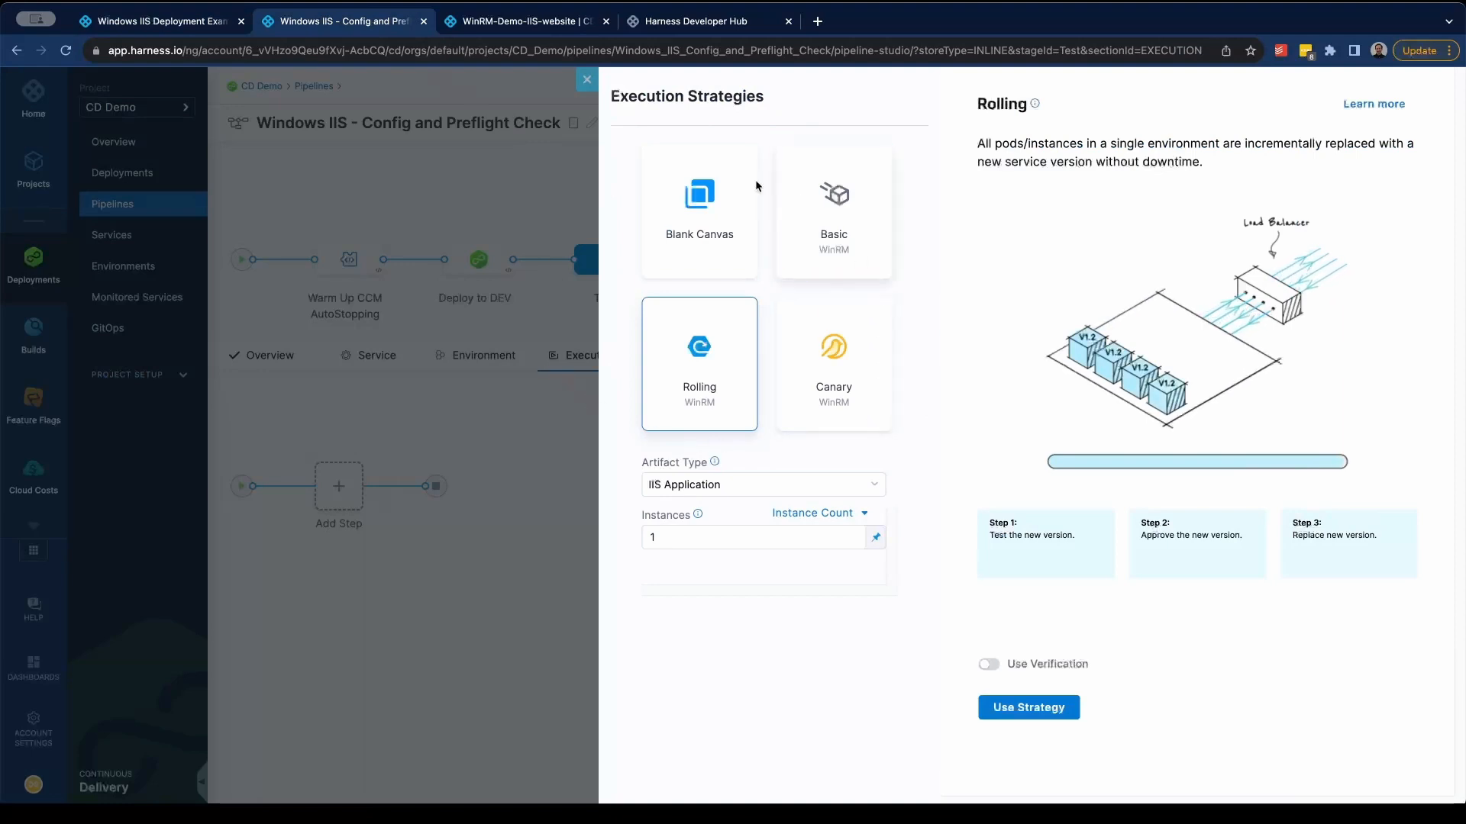
{"action": "left_click", "coordinate": [866, 239]}
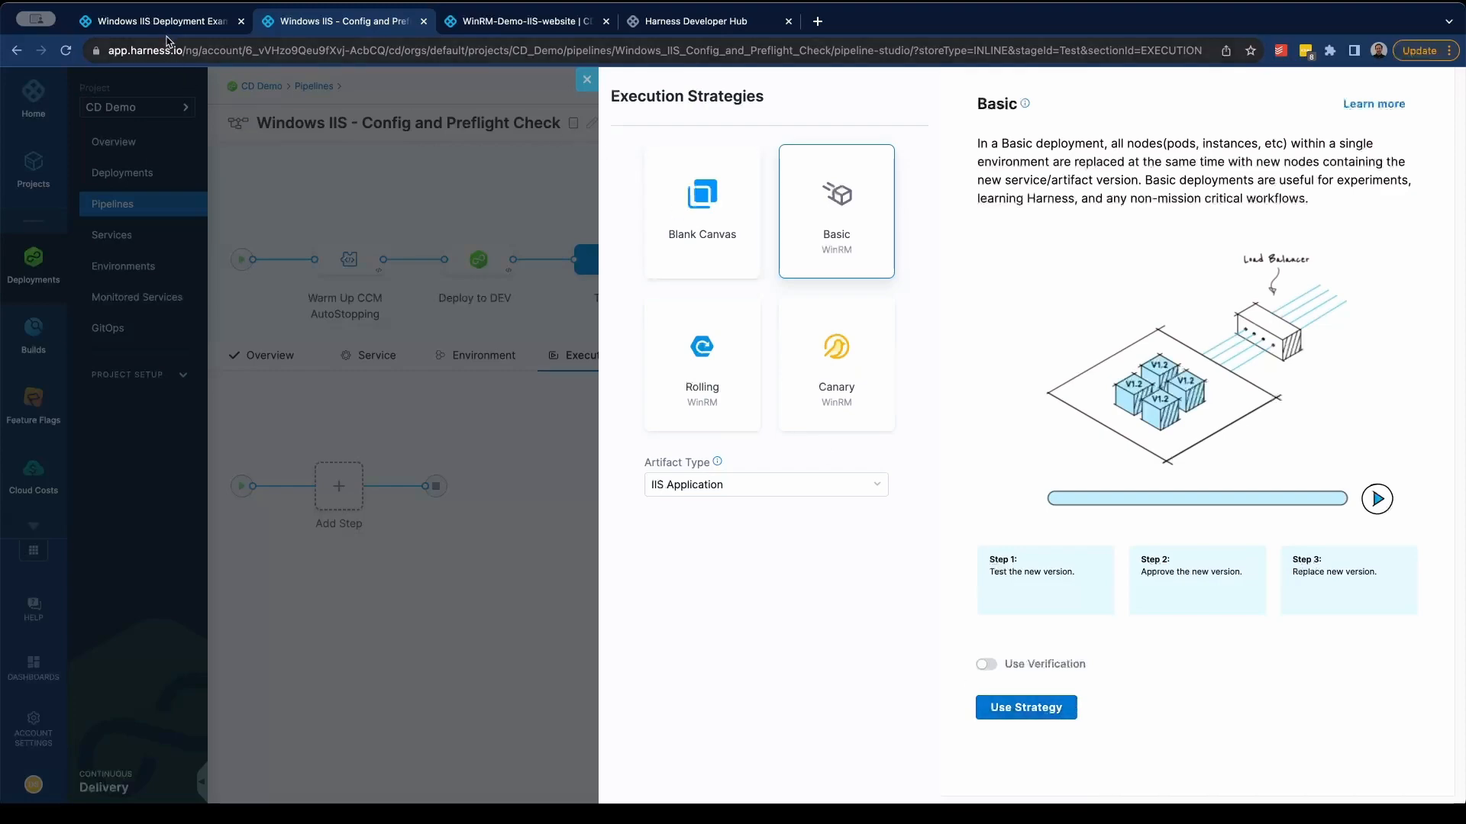
{"action": "left_click", "coordinate": [1026, 708]}
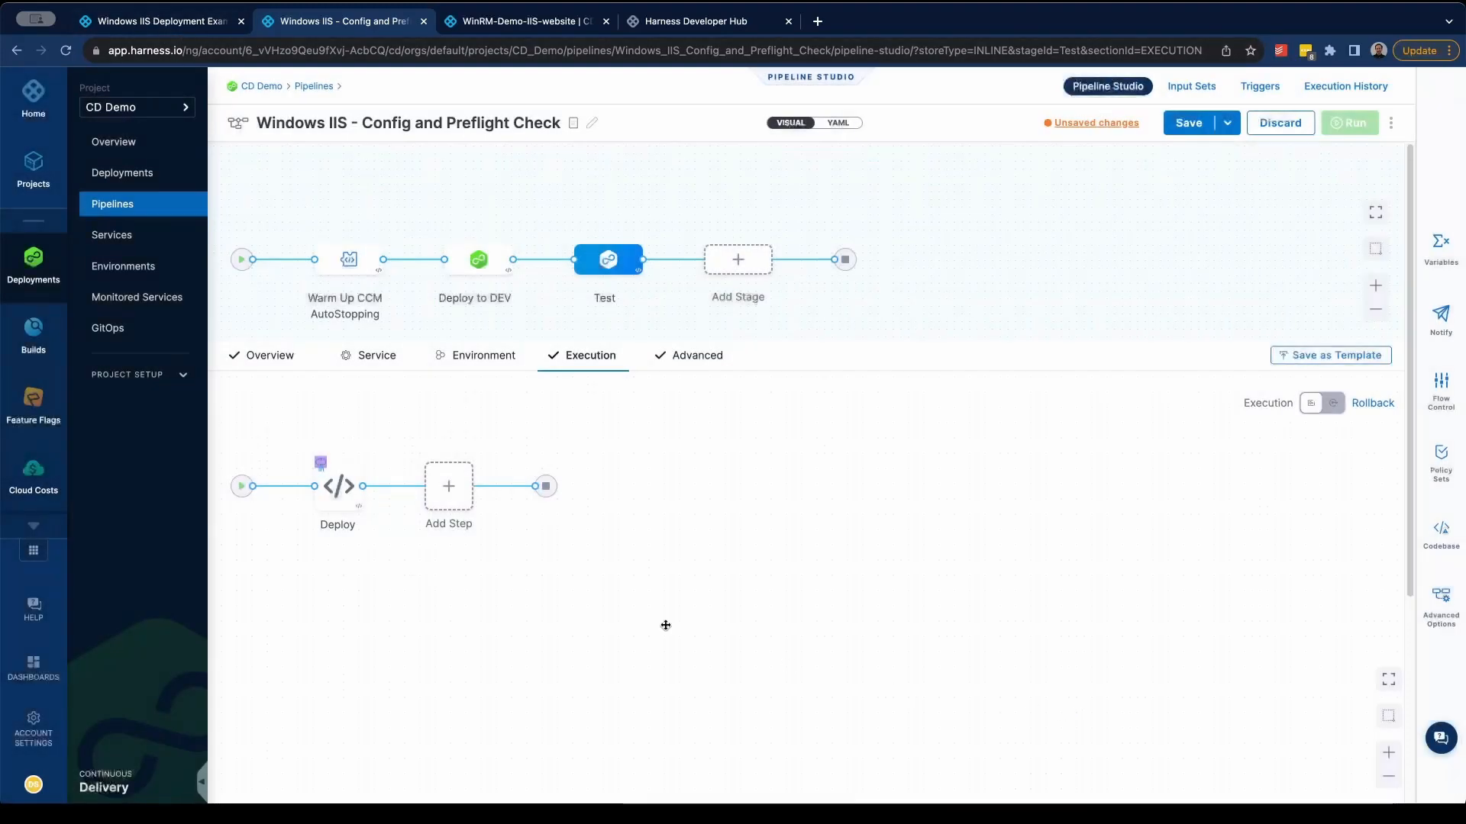
- Inspect the Deploy step's template inputs, then search the step templates for "IIS" without adding one
{"action": "left_click", "coordinate": [336, 497]}
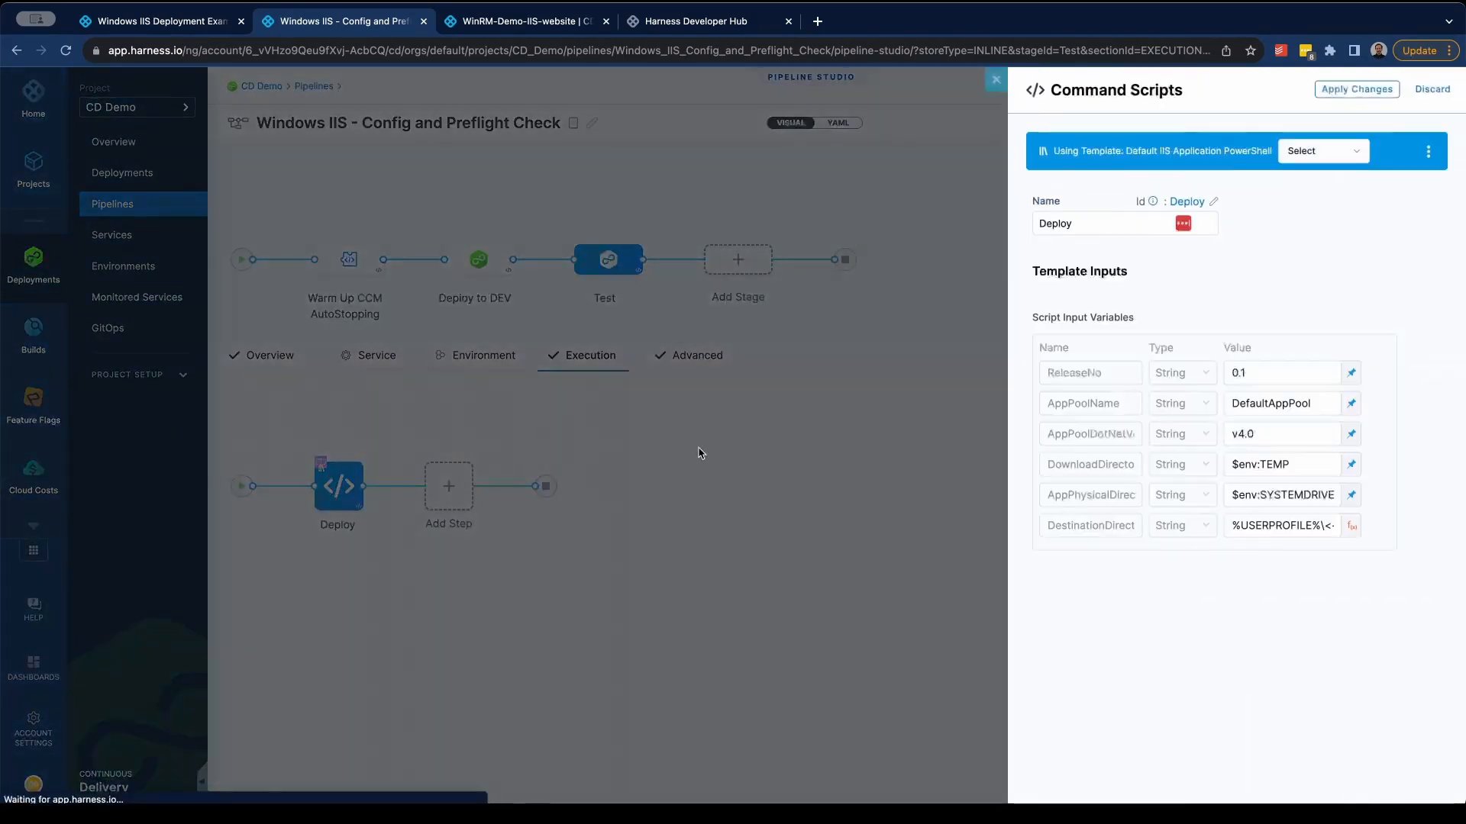
{"action": "left_click", "coordinate": [560, 511]}
{"action": "left_click", "coordinate": [450, 492]}
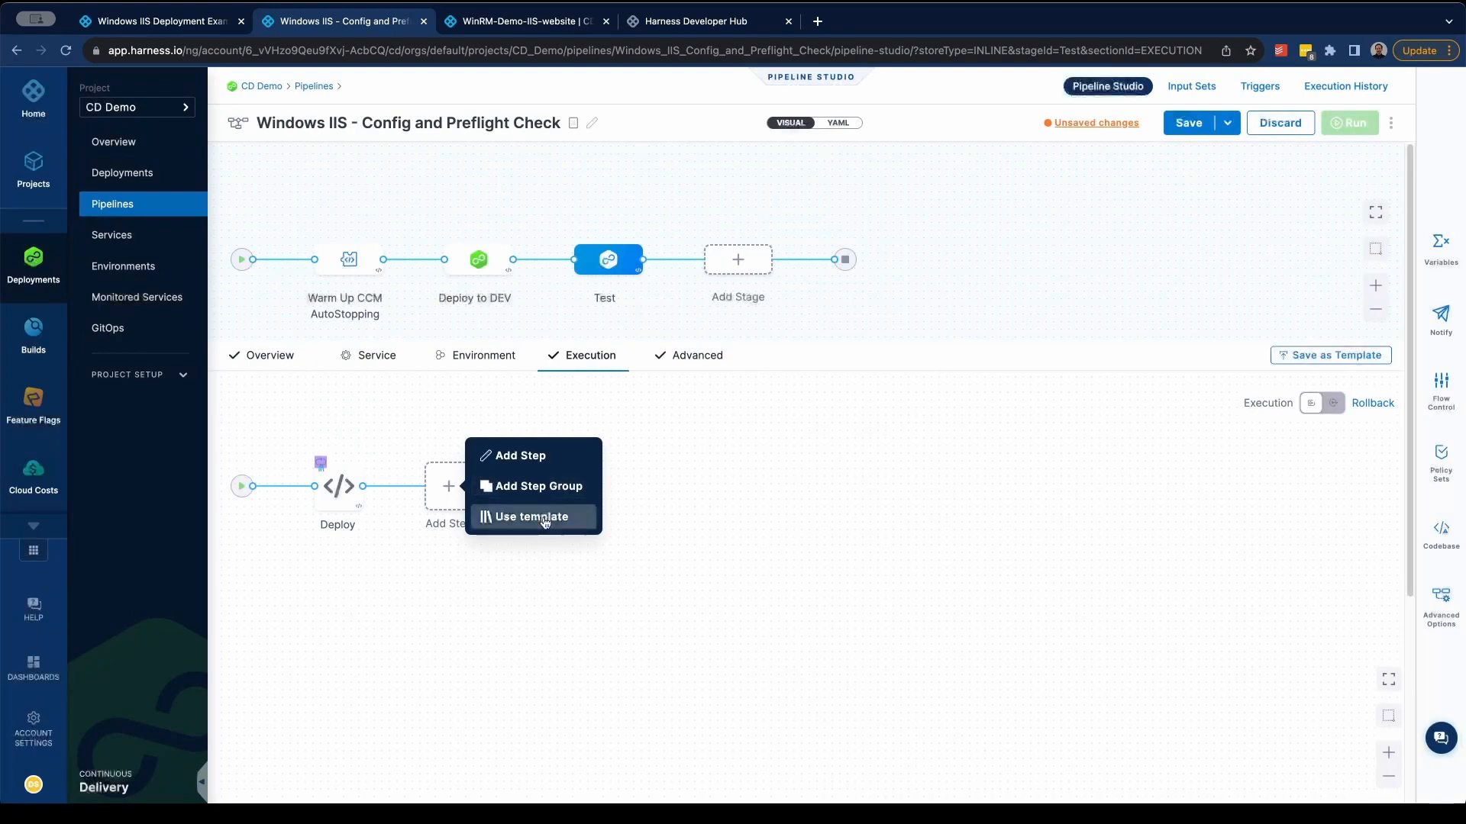
{"action": "left_click", "coordinate": [532, 517]}
{"action": "type", "text": "IIS"}
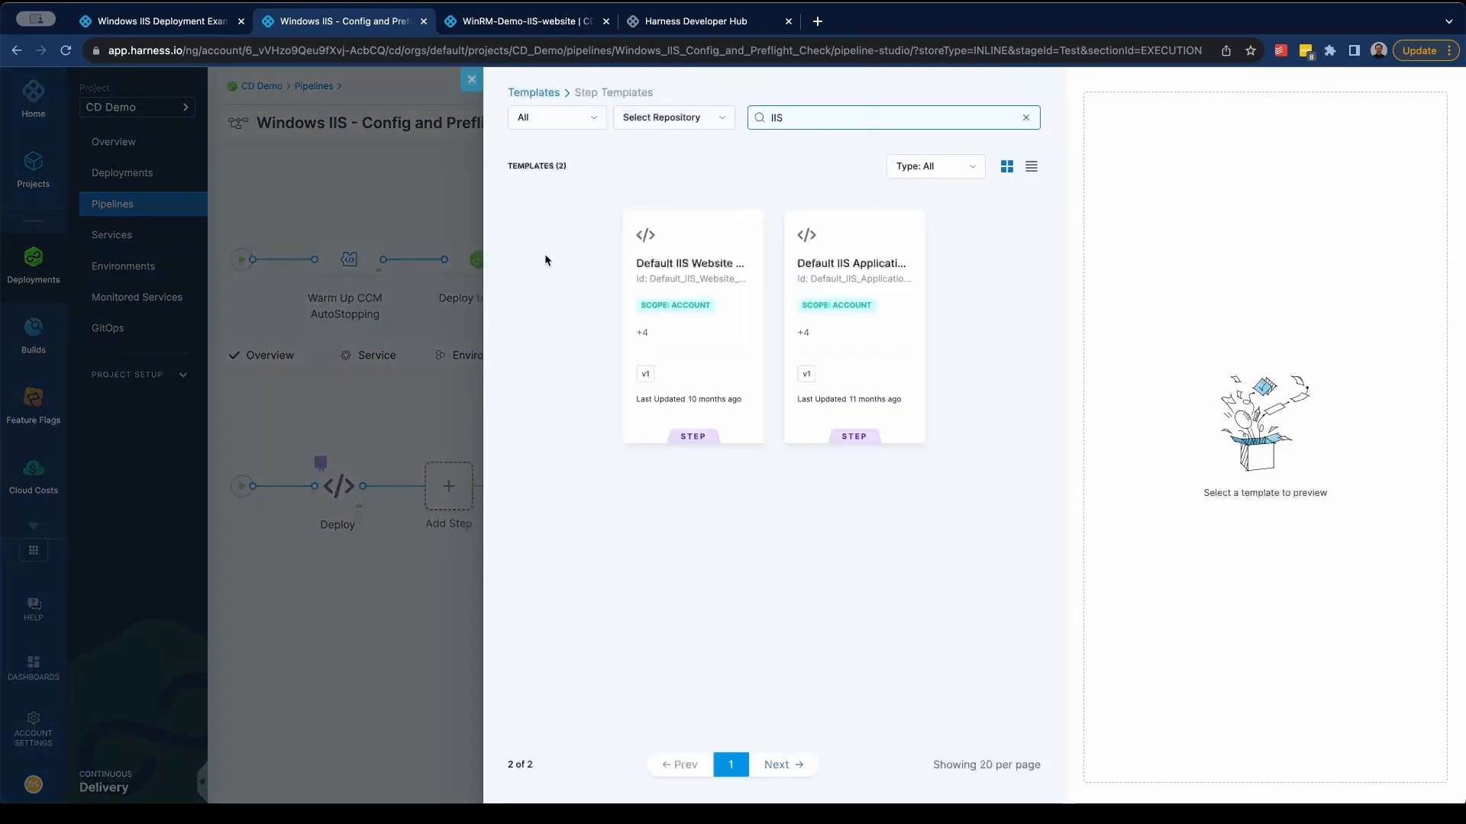
{"action": "left_click", "coordinate": [473, 78]}
- Return to the Windows IIS Deployment Example pipeline and browse the step library for a step before Create Jira Ticket, without adding one
{"action": "left_click", "coordinate": [164, 22]}
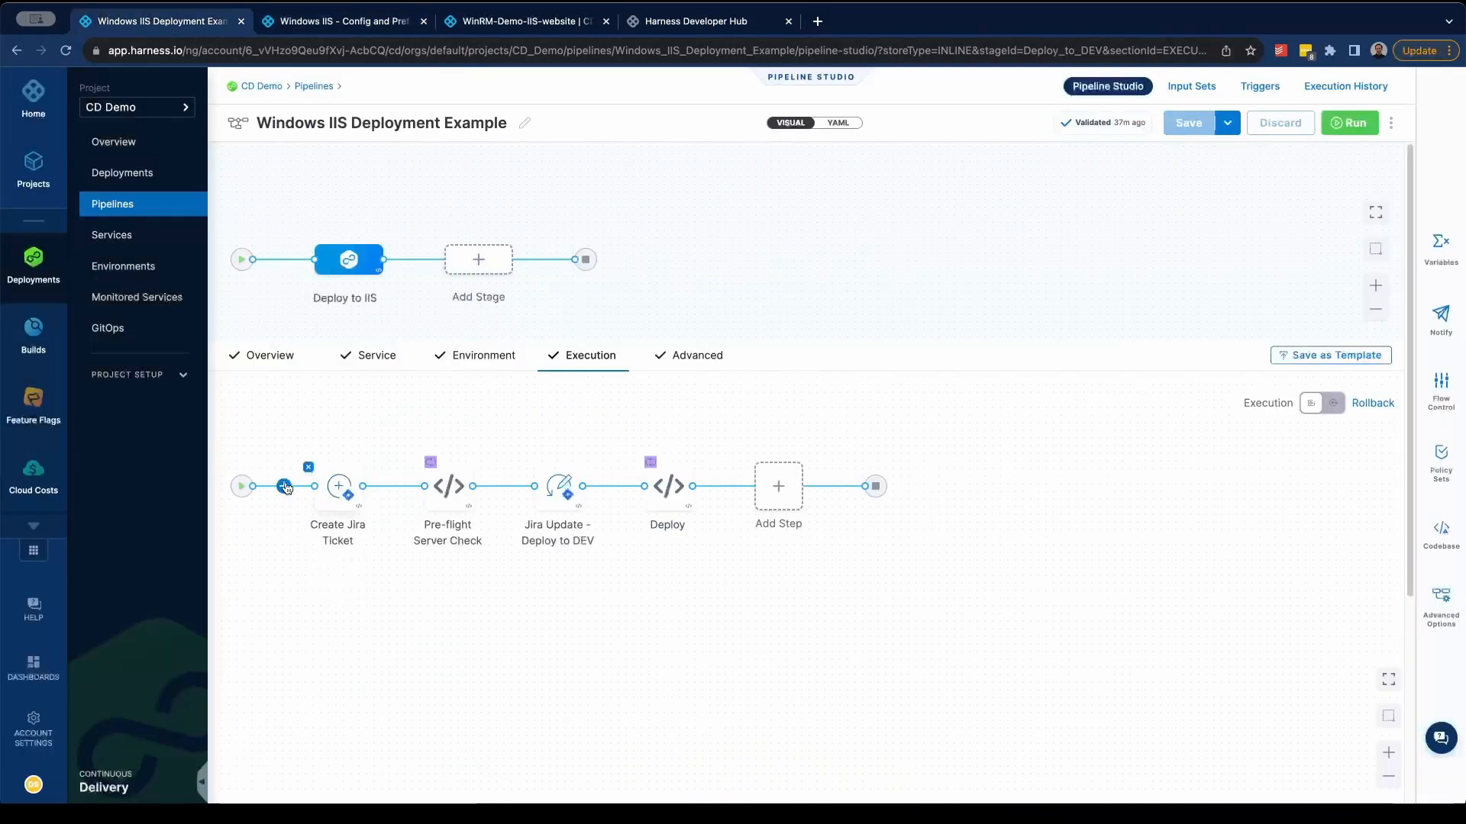
{"action": "left_click", "coordinate": [286, 488]}
{"action": "left_click", "coordinate": [350, 455]}
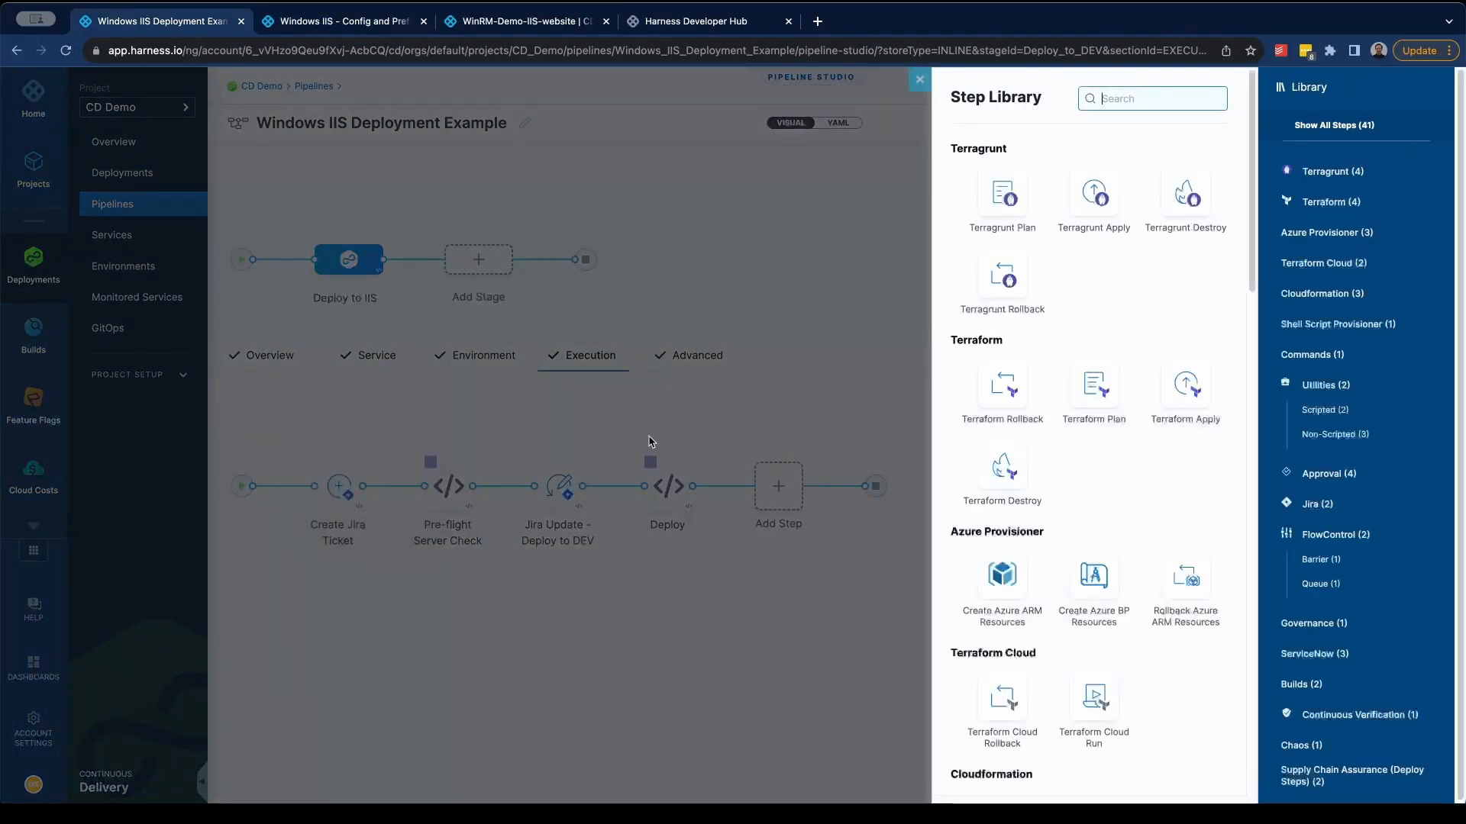
{"action": "scroll", "coordinate": [1099, 523], "scroll_direction": "down", "scroll_amount": 8}
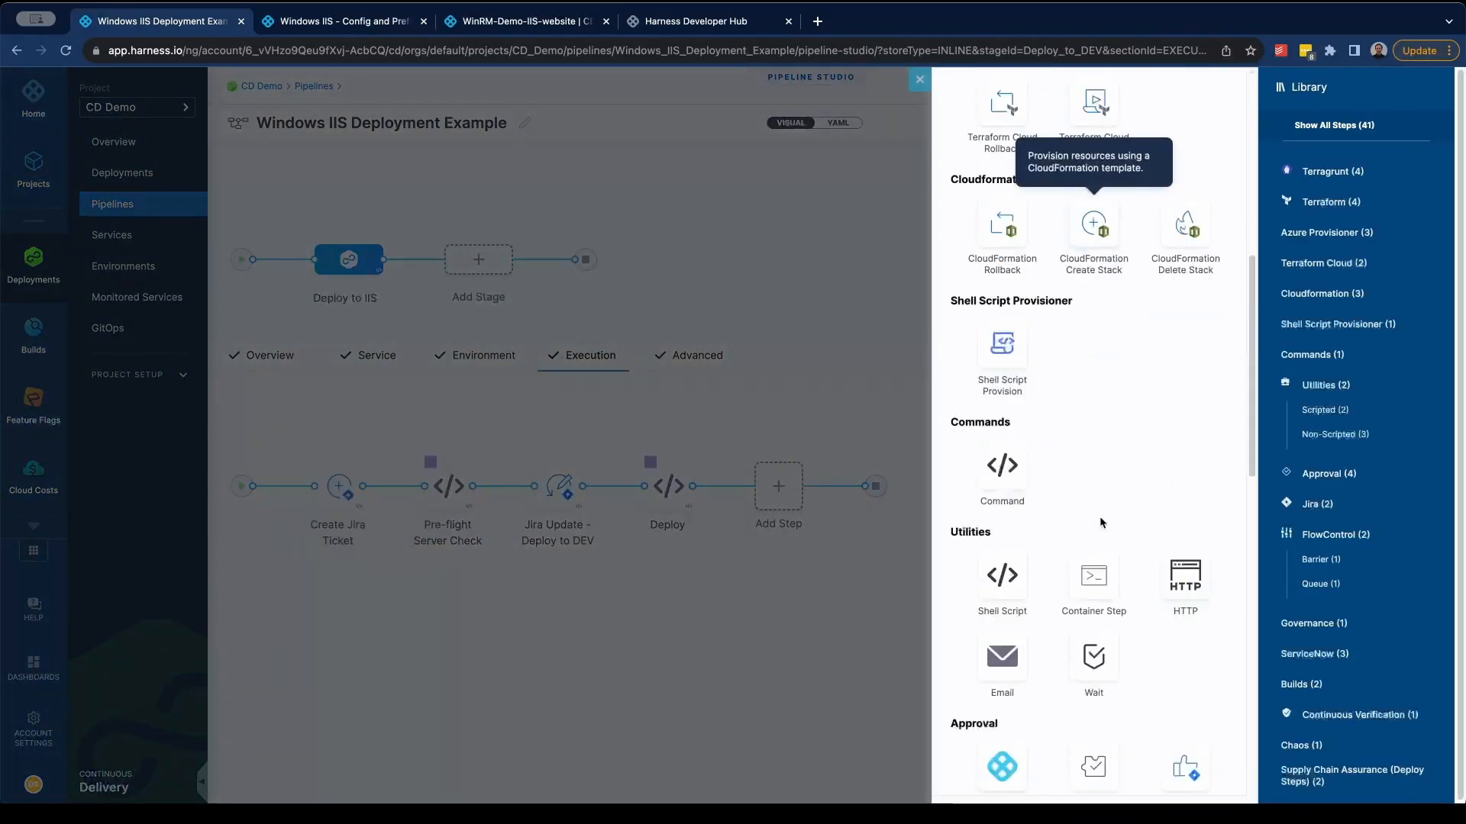
{"action": "scroll", "coordinate": [1102, 519], "scroll_direction": "down", "scroll_amount": 1}
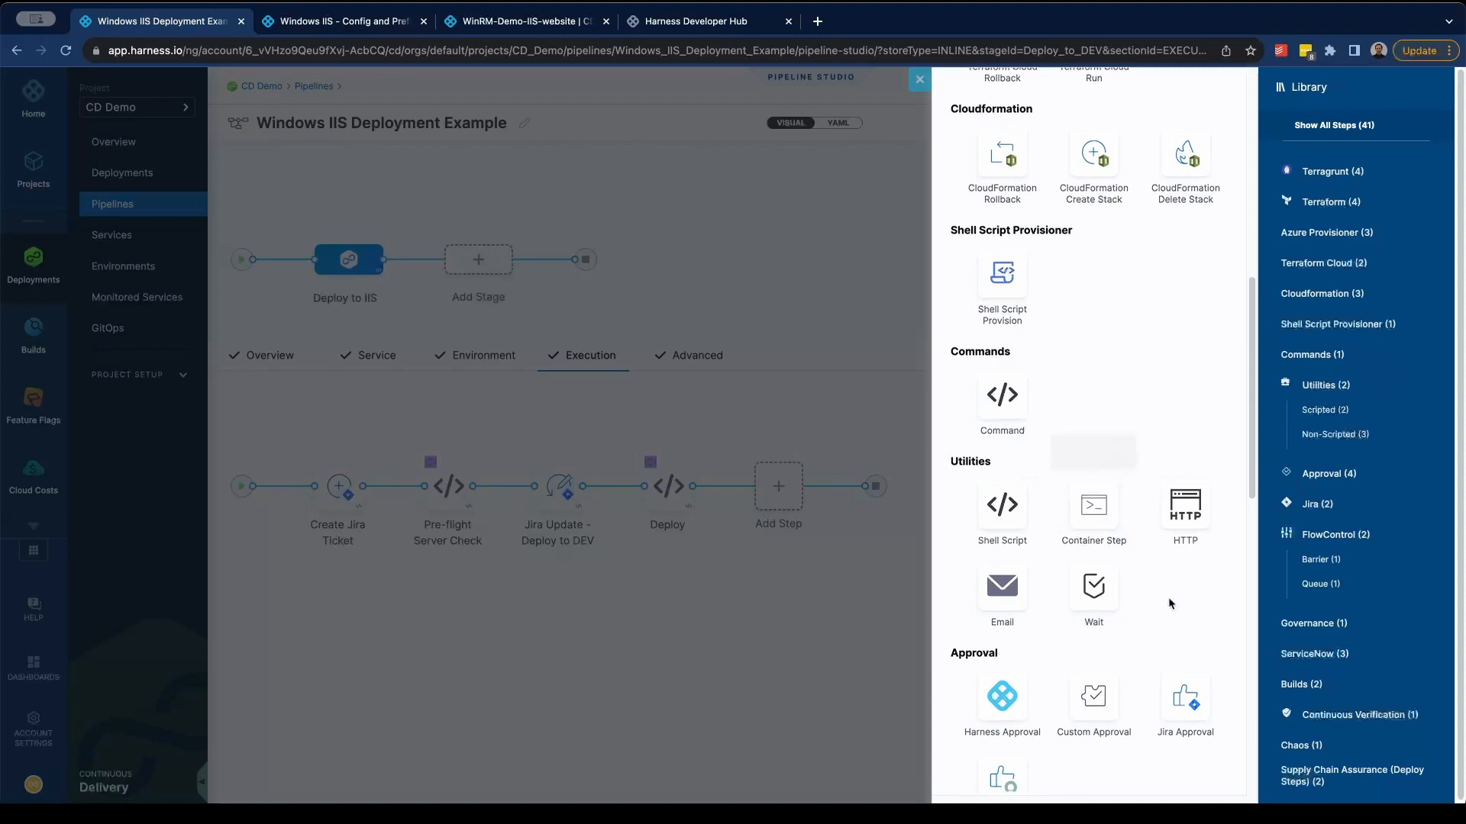
{"action": "scroll", "coordinate": [1170, 603], "scroll_direction": "down", "scroll_amount": 7}
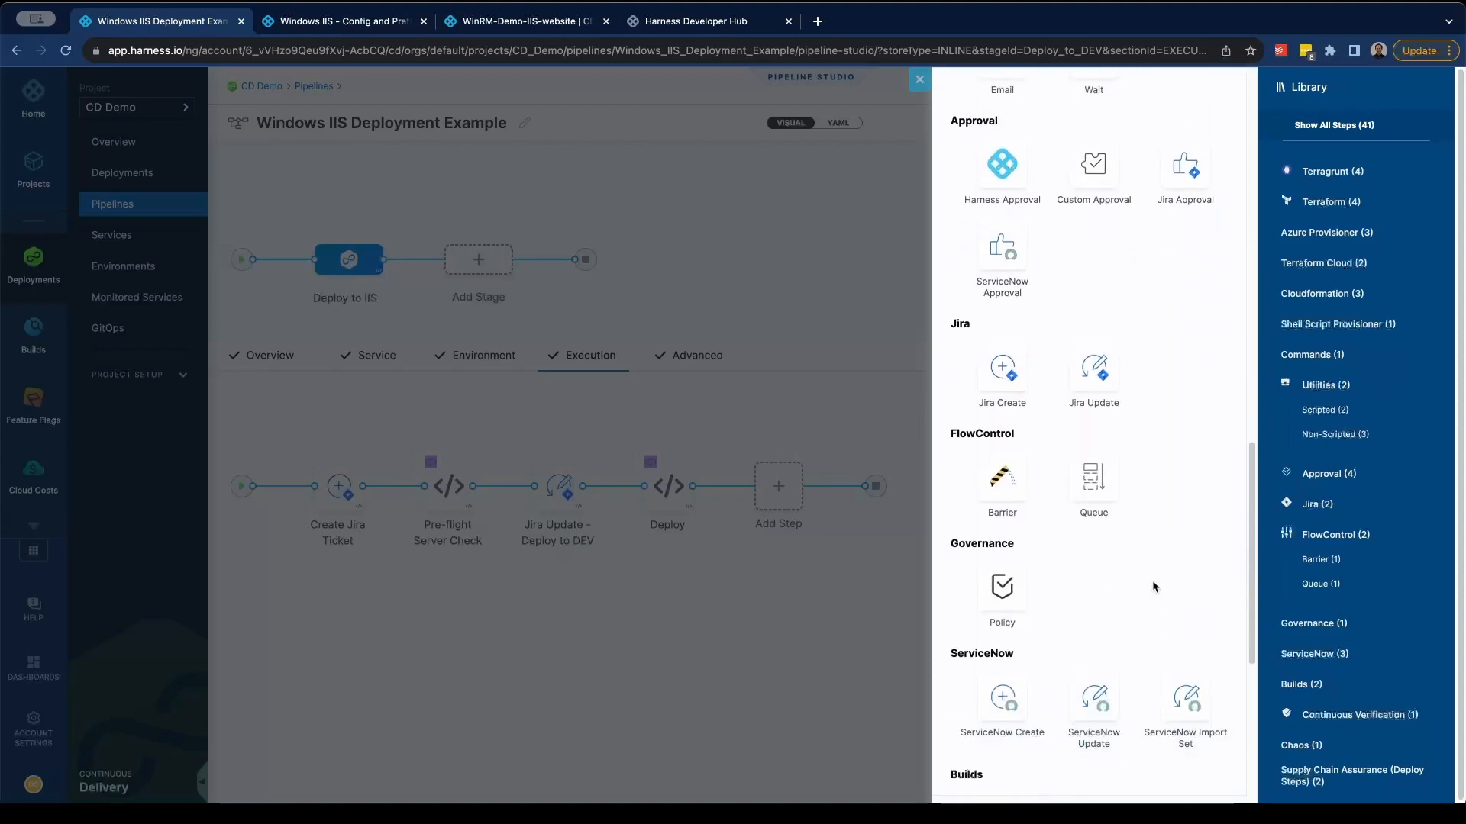
{"action": "left_click", "coordinate": [917, 84]}
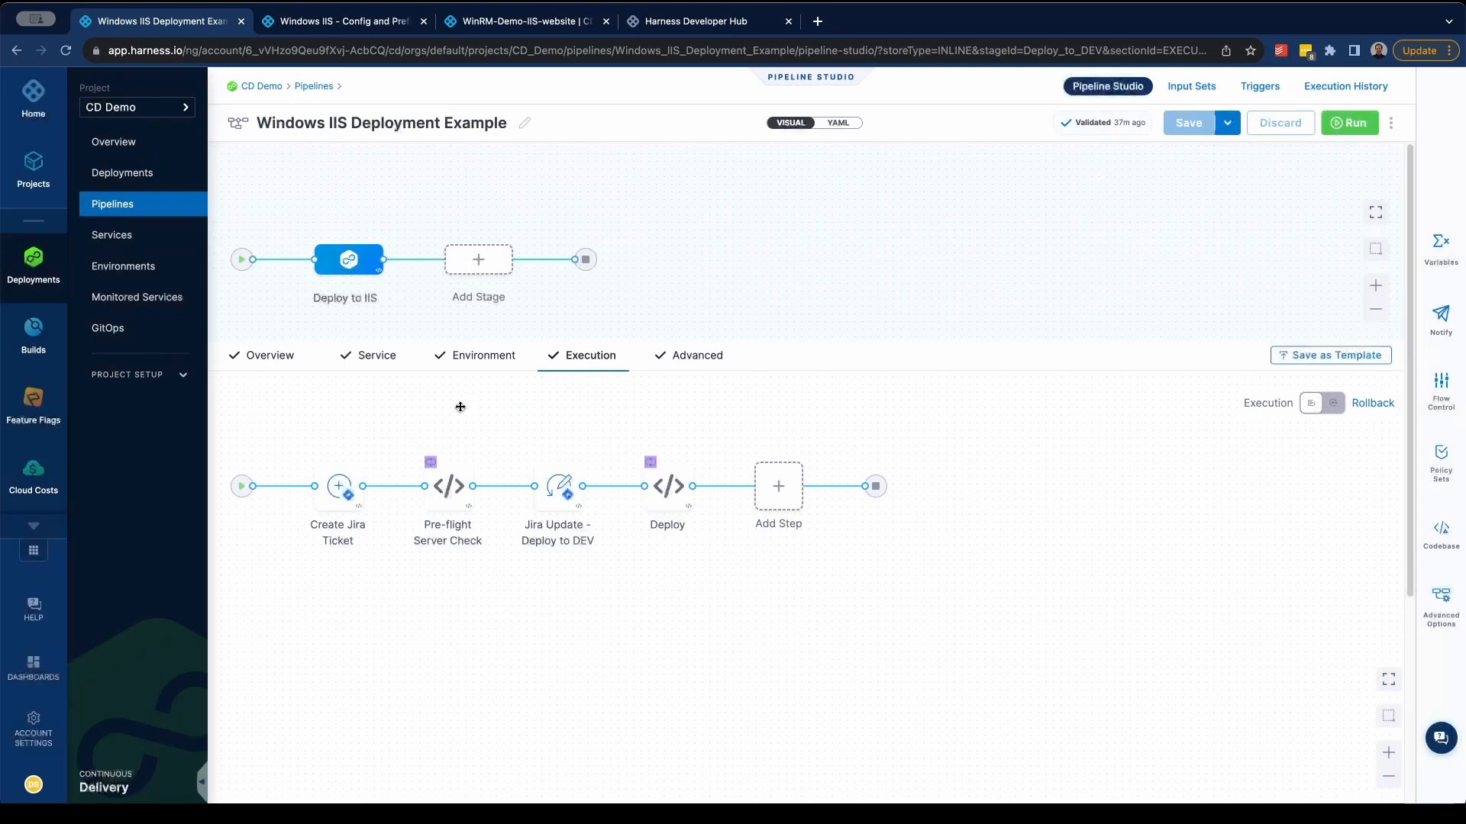
- Open the Deploy step and inspect its Download Artifact command's type and destination path, leaving it unchanged
{"action": "mouse_move", "coordinate": [675, 497]}
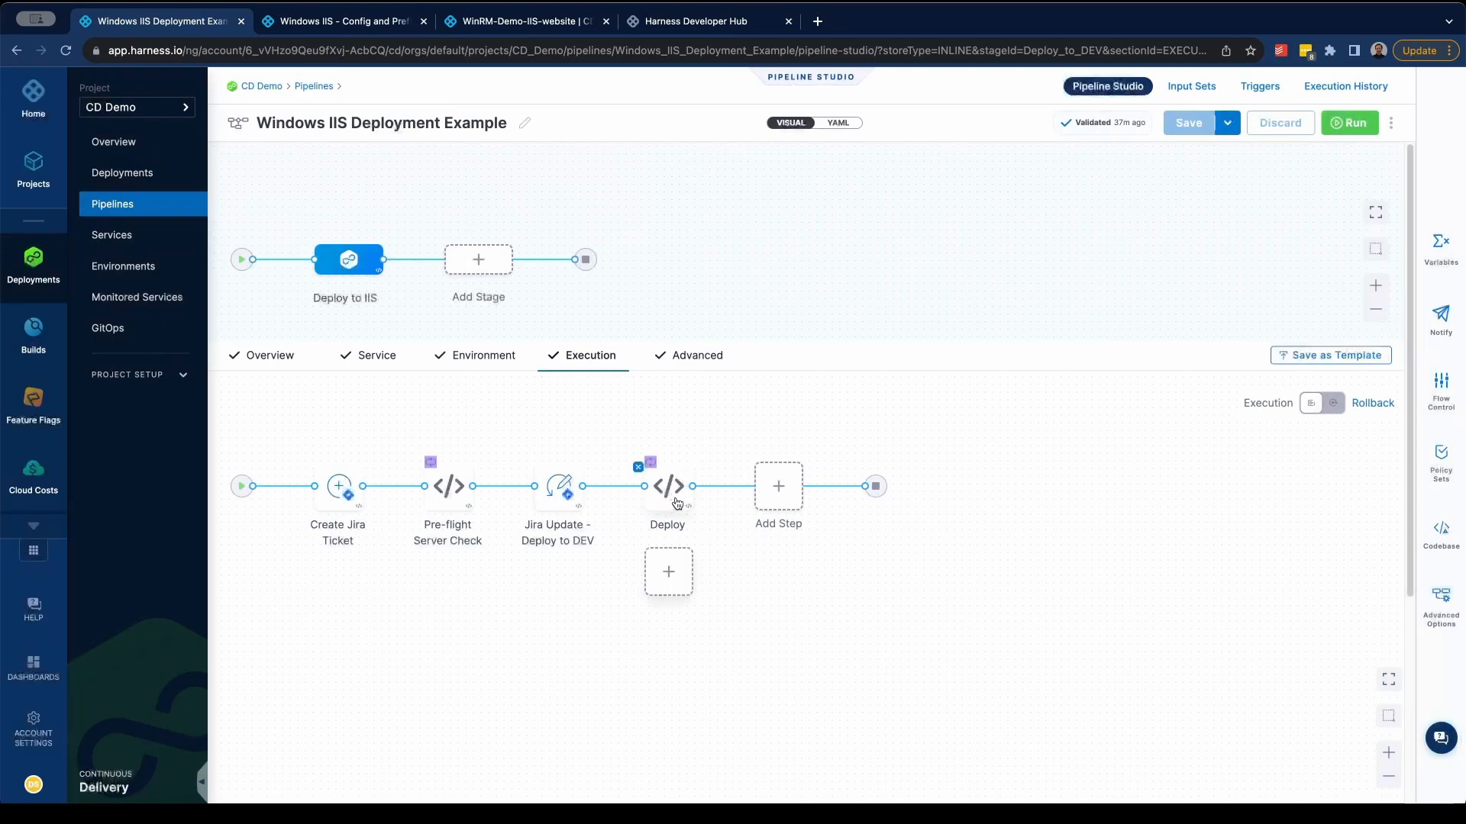
{"action": "left_click", "coordinate": [677, 503]}
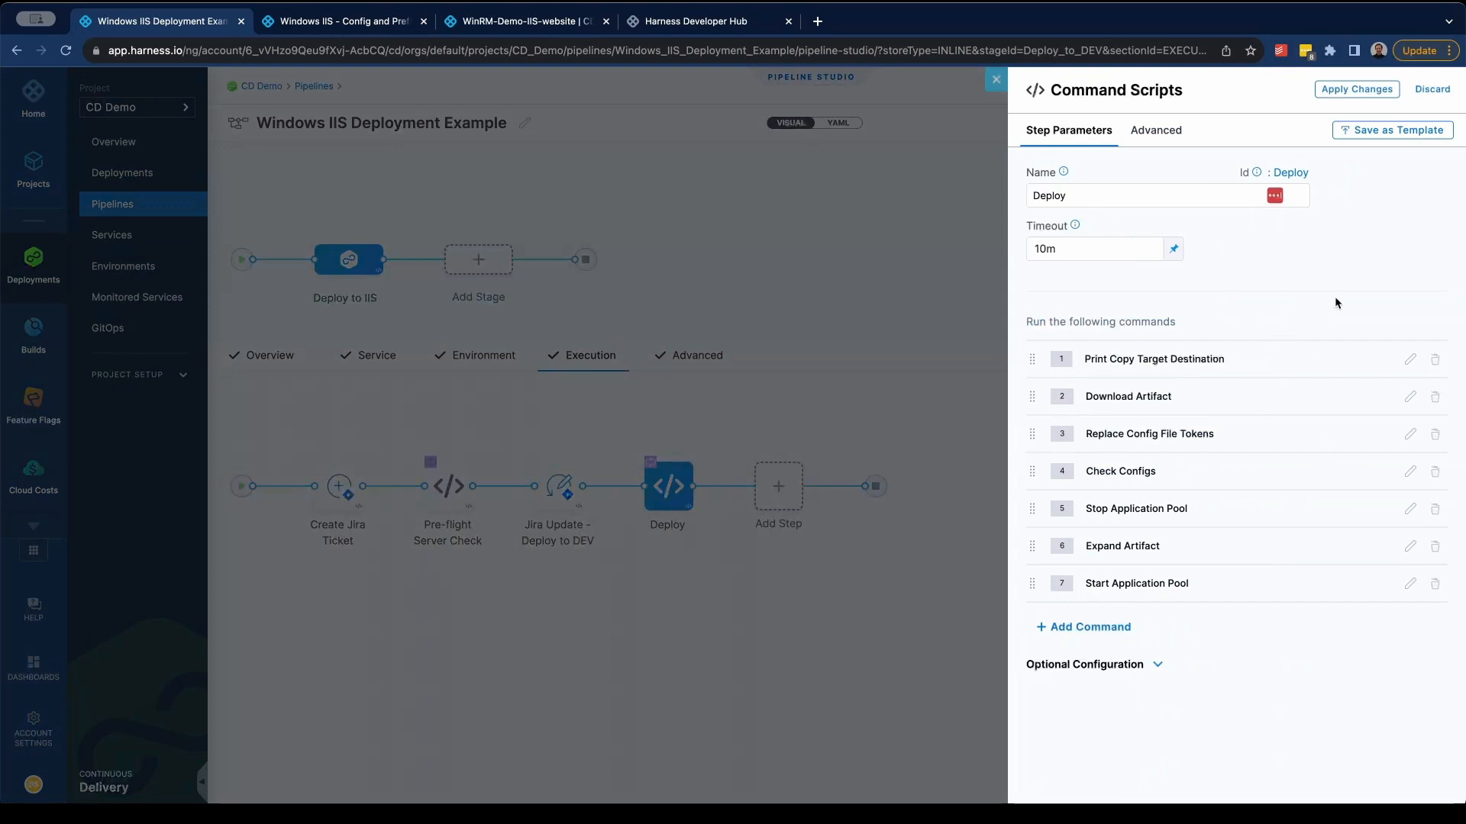
{"action": "left_click", "coordinate": [1410, 397]}
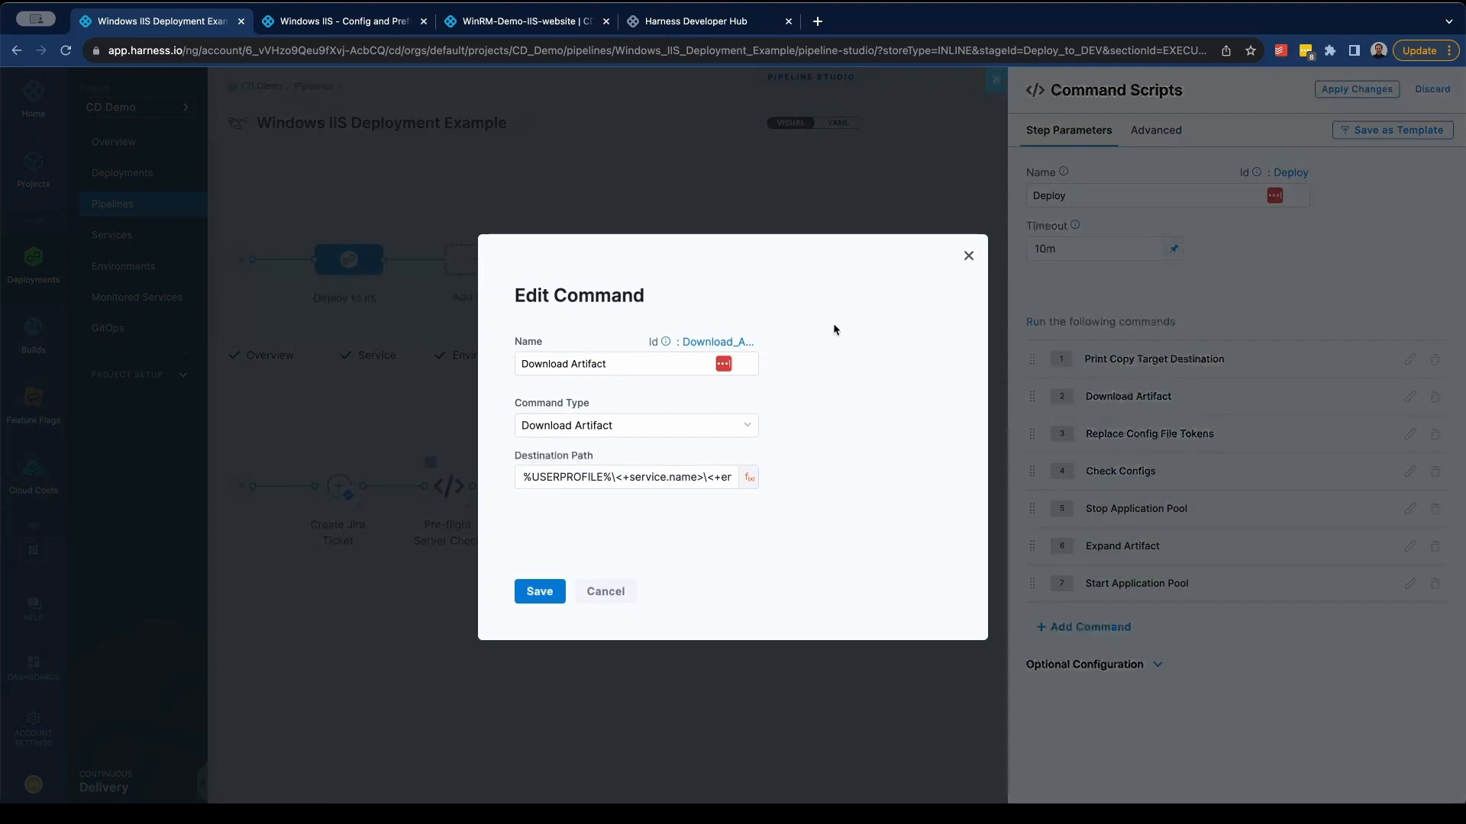
{"action": "left_click", "coordinate": [969, 257]}
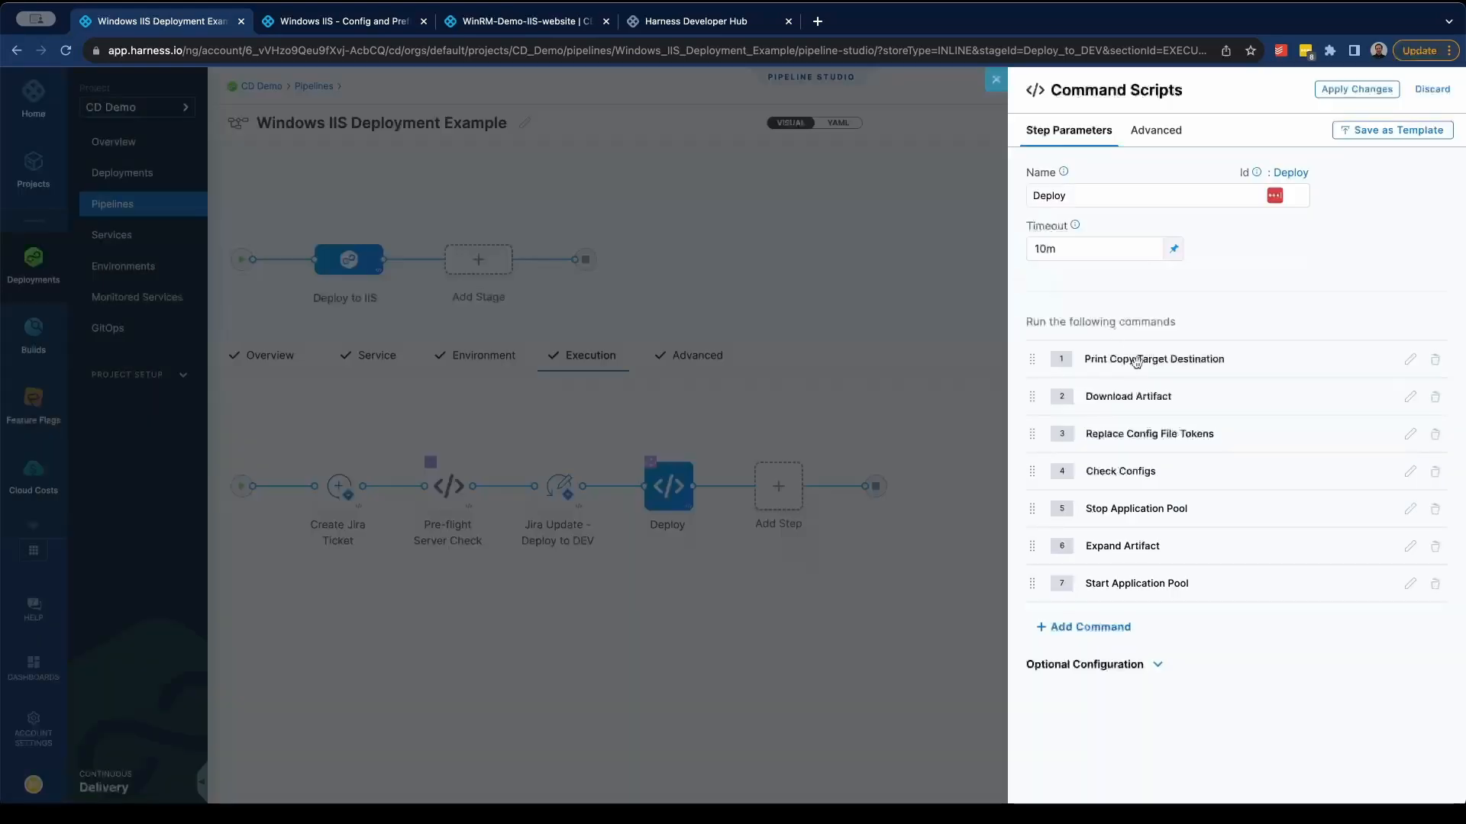
- Examine the Stop Application Pool command's PowerShell script and the Deploy step's optional script input variables
{"action": "left_click", "coordinate": [1411, 510]}
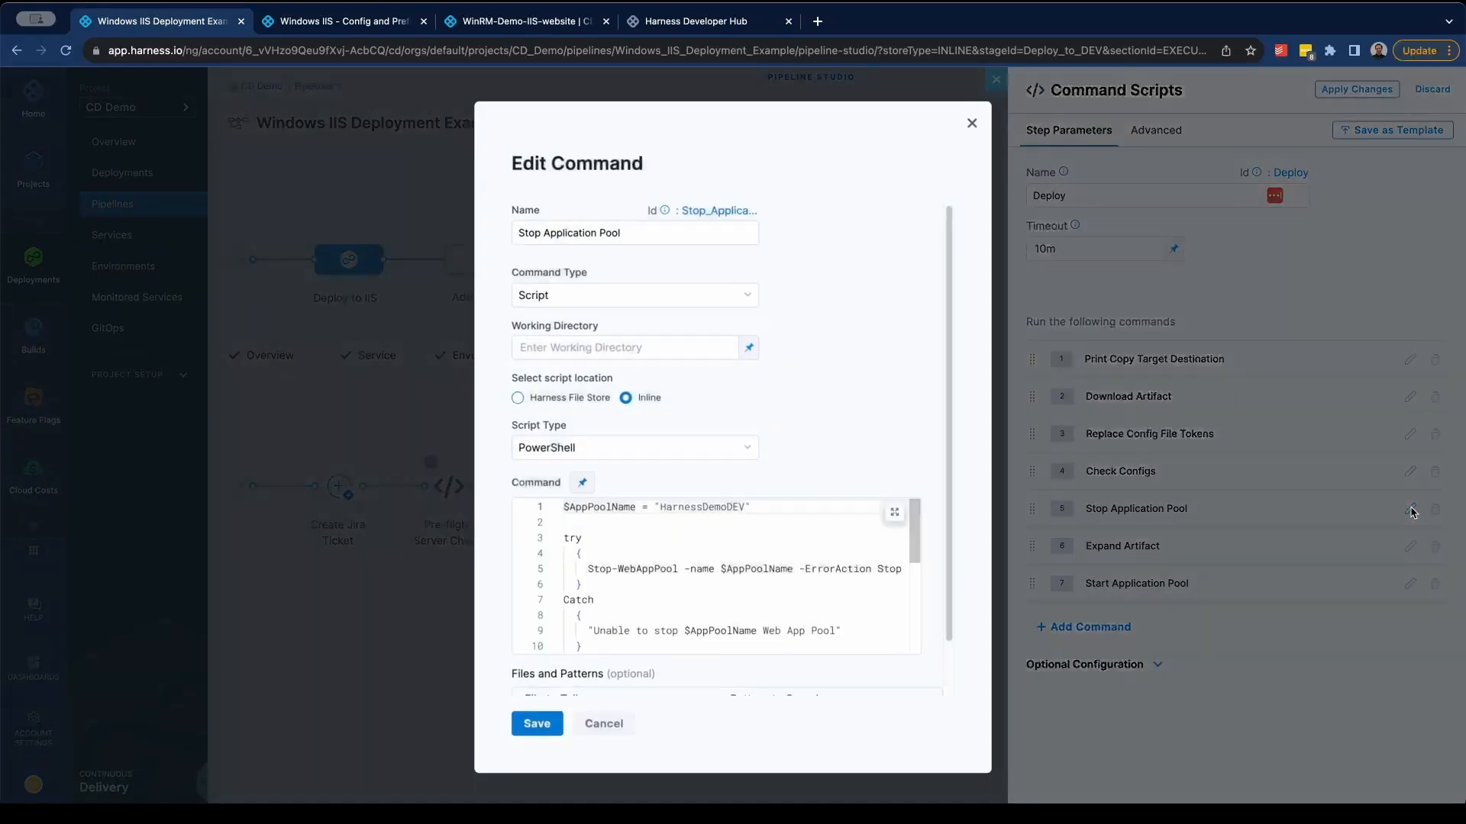
{"action": "scroll", "coordinate": [717, 580], "scroll_direction": "down", "scroll_amount": 5}
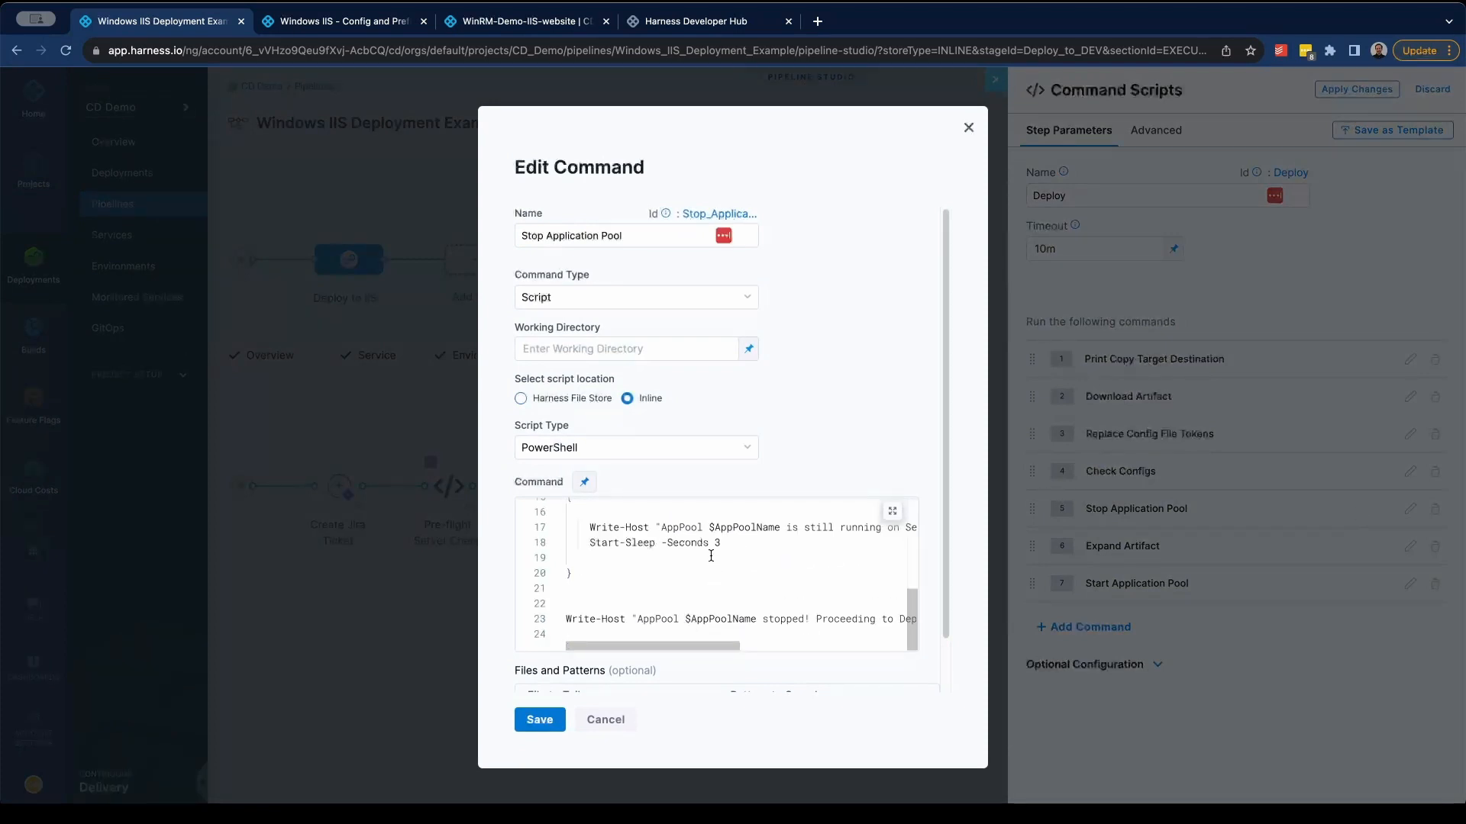
{"action": "scroll", "coordinate": [711, 556], "scroll_direction": "up", "scroll_amount": 5}
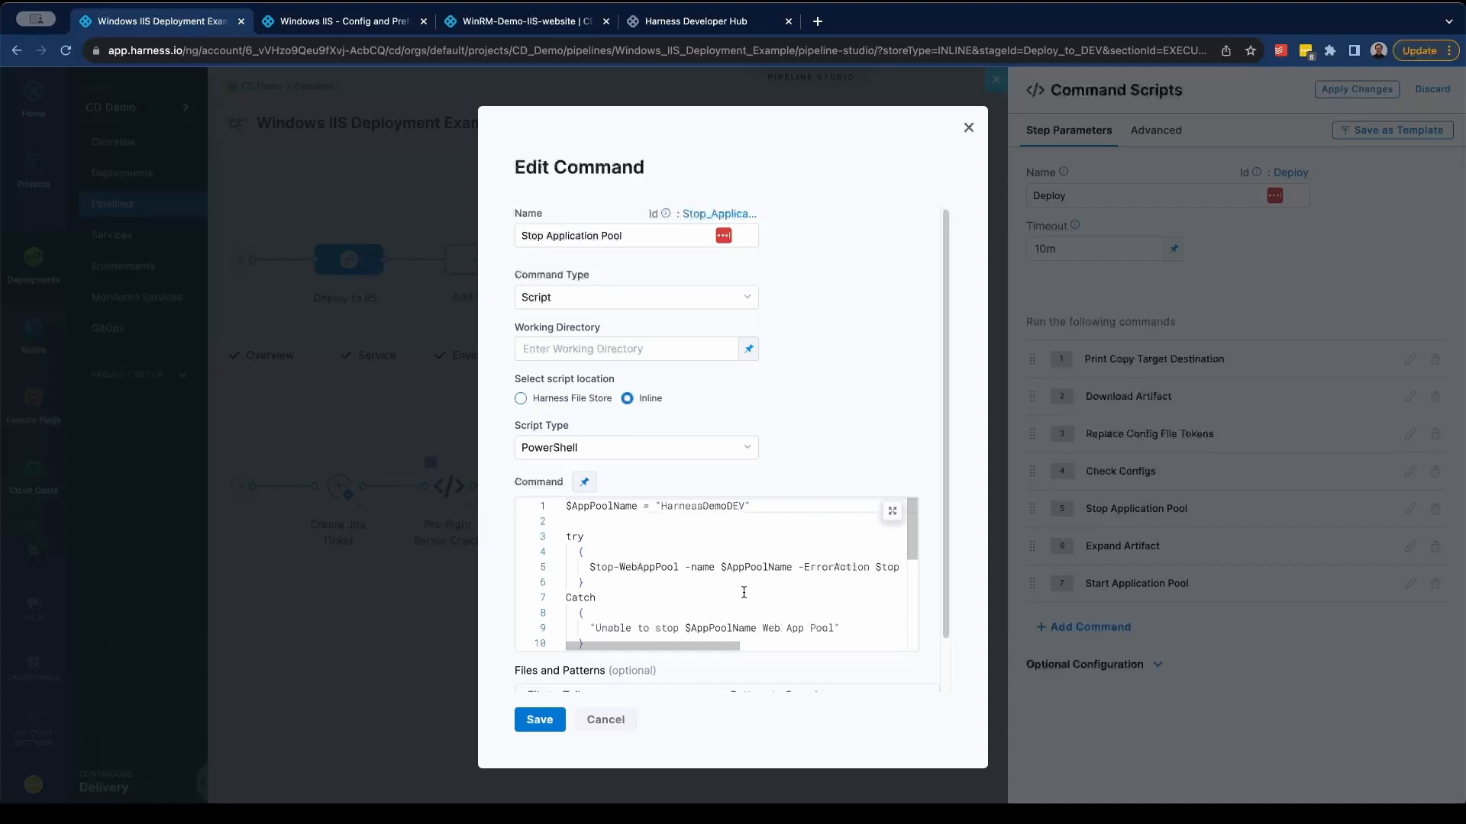
{"action": "left_click", "coordinate": [969, 129]}
{"action": "left_click", "coordinate": [1156, 664]}
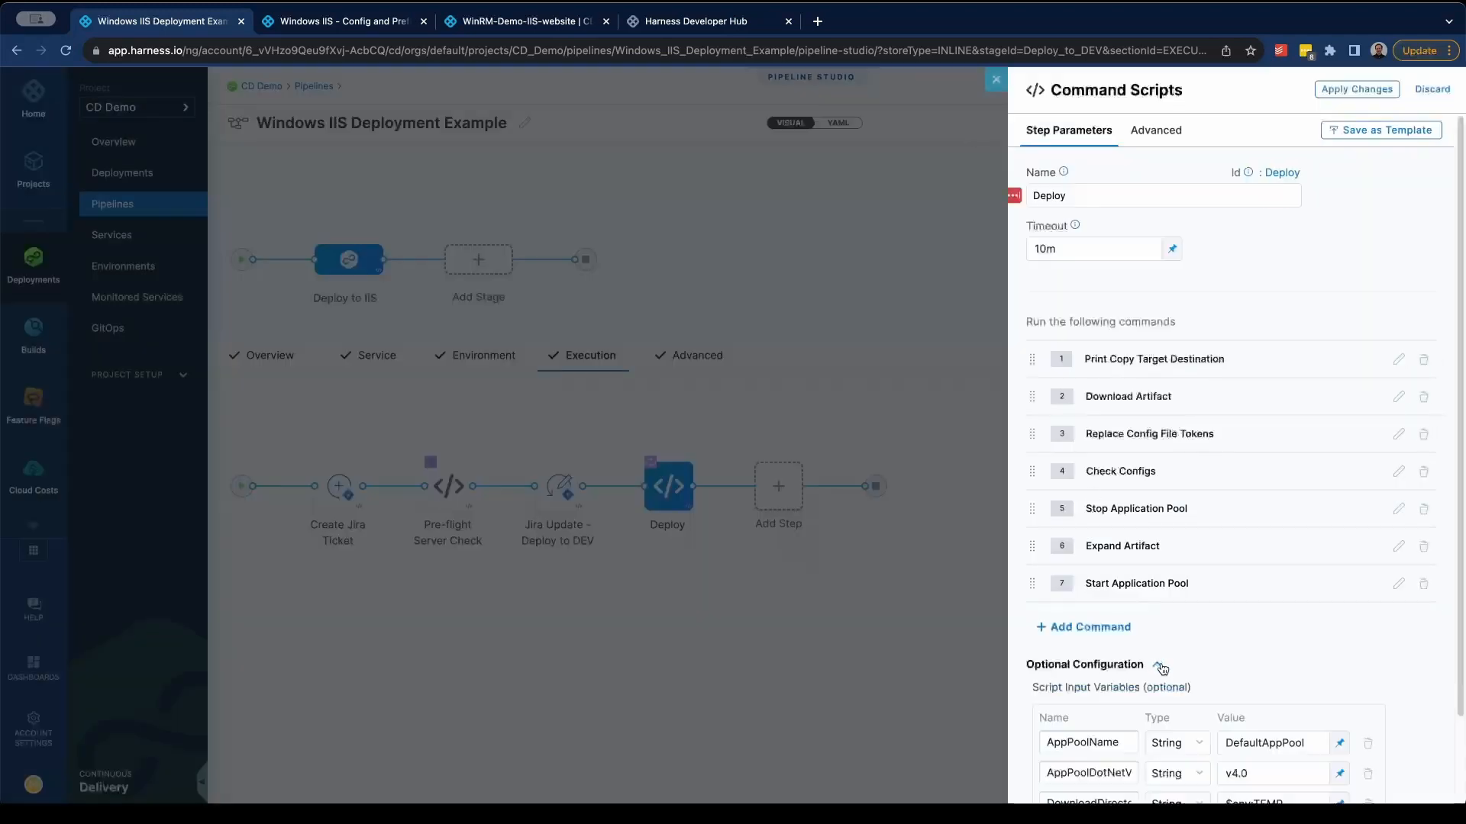
{"action": "scroll", "coordinate": [1198, 672], "scroll_direction": "down", "scroll_amount": 4}
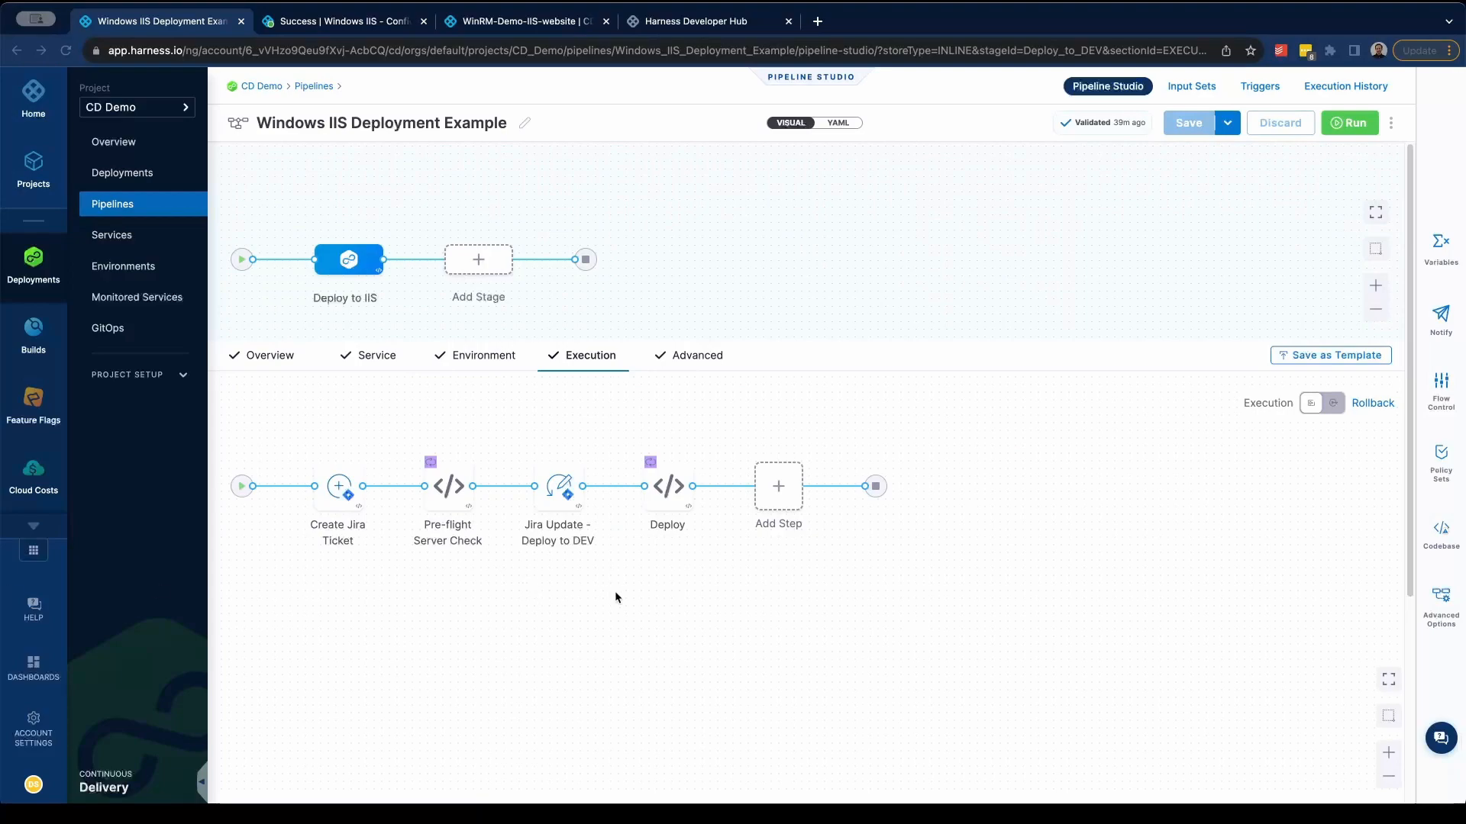
- Run the Windows IIS Deployment Example pipeline for all stages with the website artifact and an artifact path chosen from the available ones
{"action": "left_click", "coordinate": [1350, 125]}
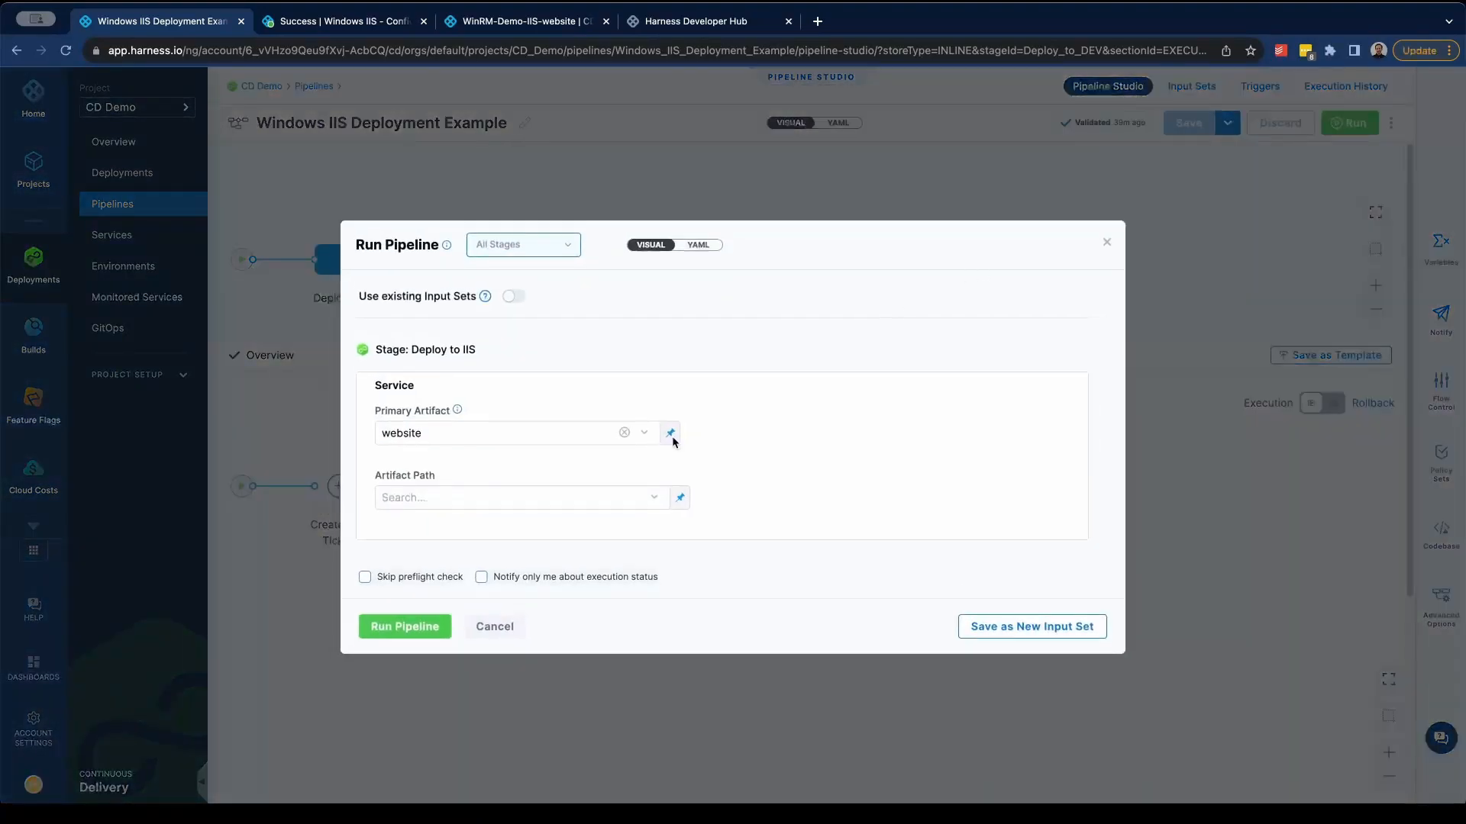
{"action": "left_click", "coordinate": [544, 497]}
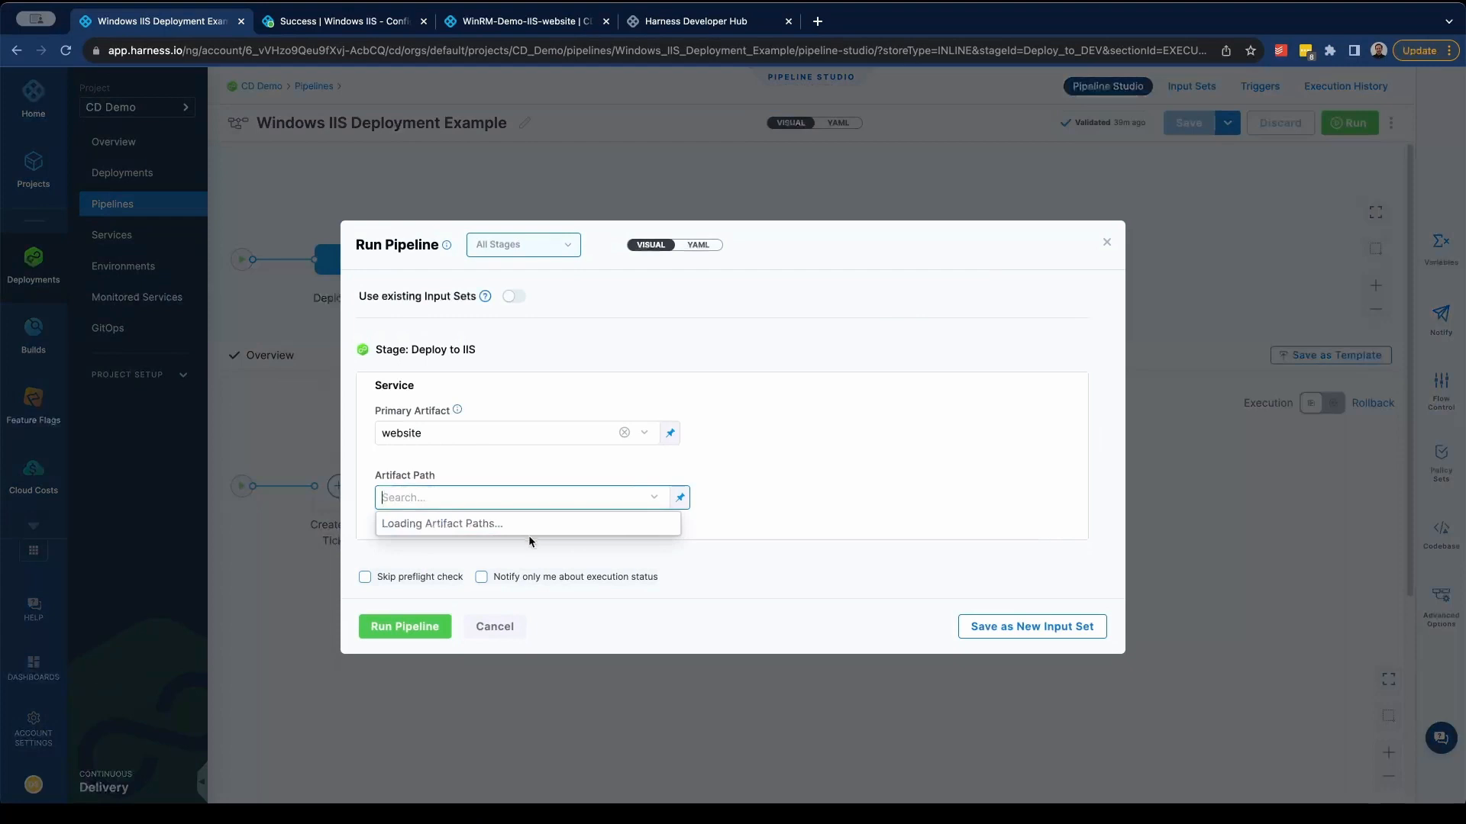
{"action": "left_click", "coordinate": [502, 550]}
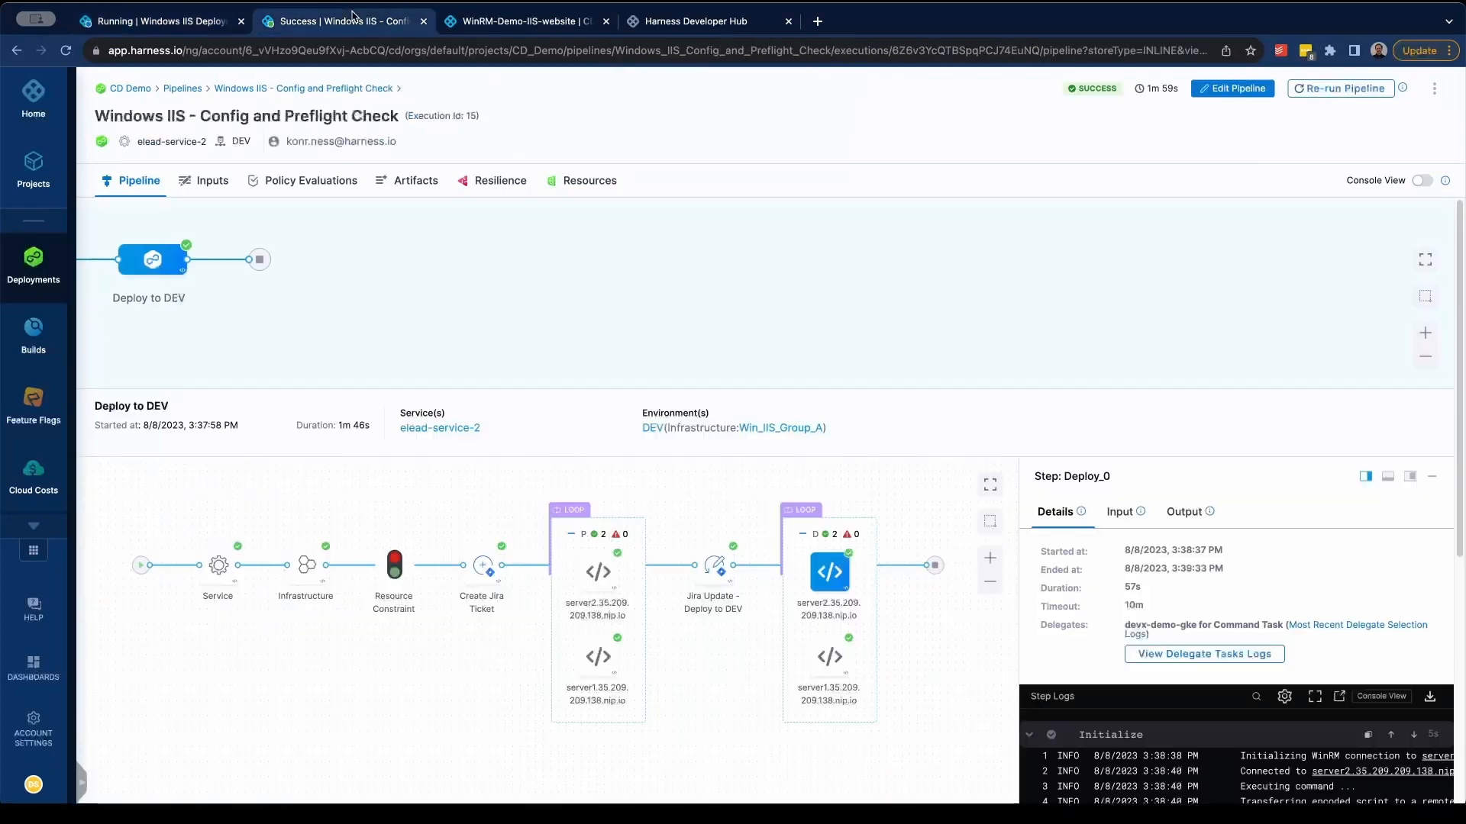
- Open the finished Windows IIS - Config and Preflight Check execution and review the Deploy step logs for server2
{"action": "left_click", "coordinate": [353, 21]}
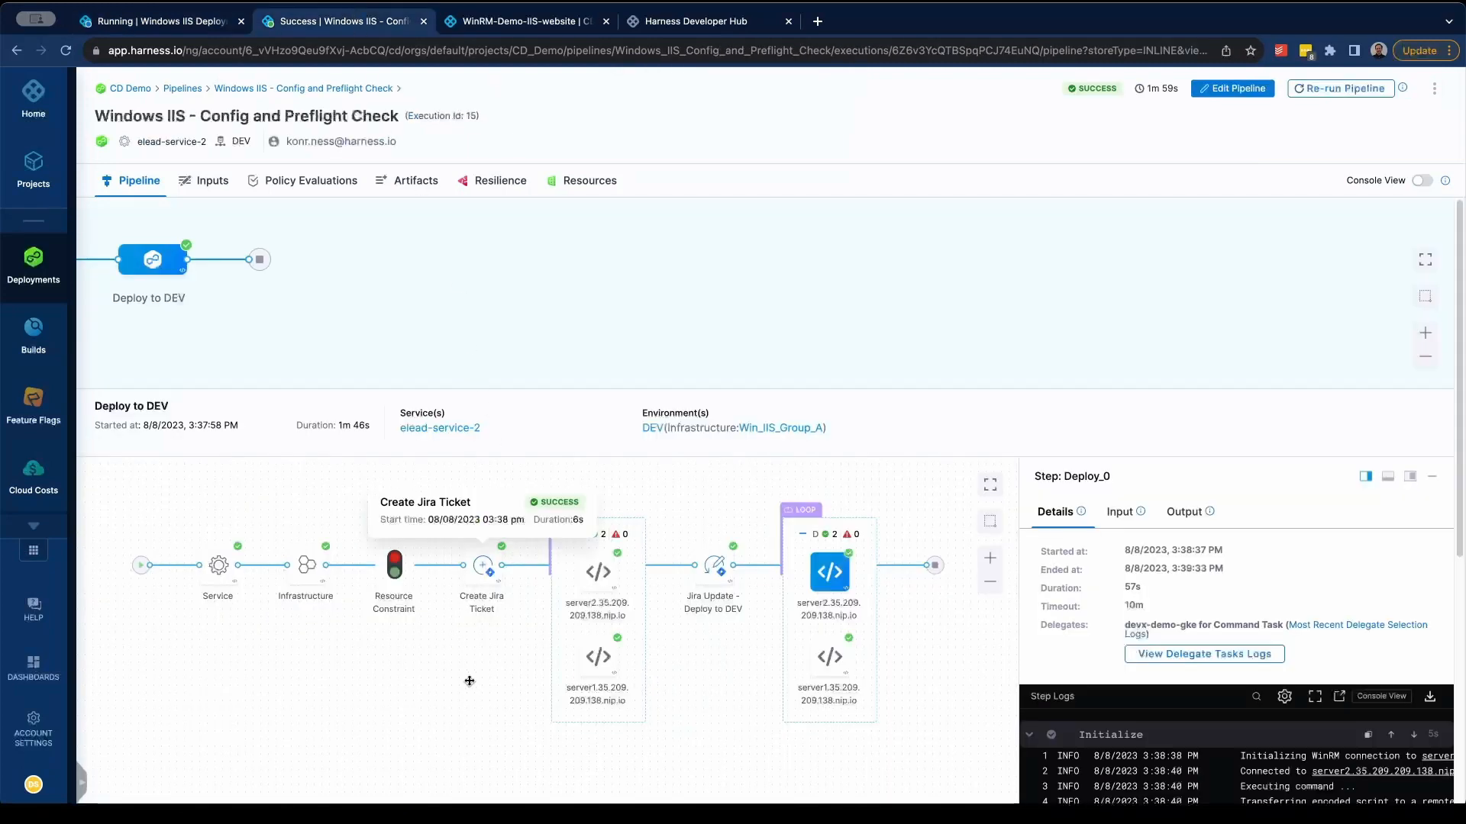
{"action": "left_click_drag", "start_coordinate": [480, 682], "coordinate": [446, 676]}
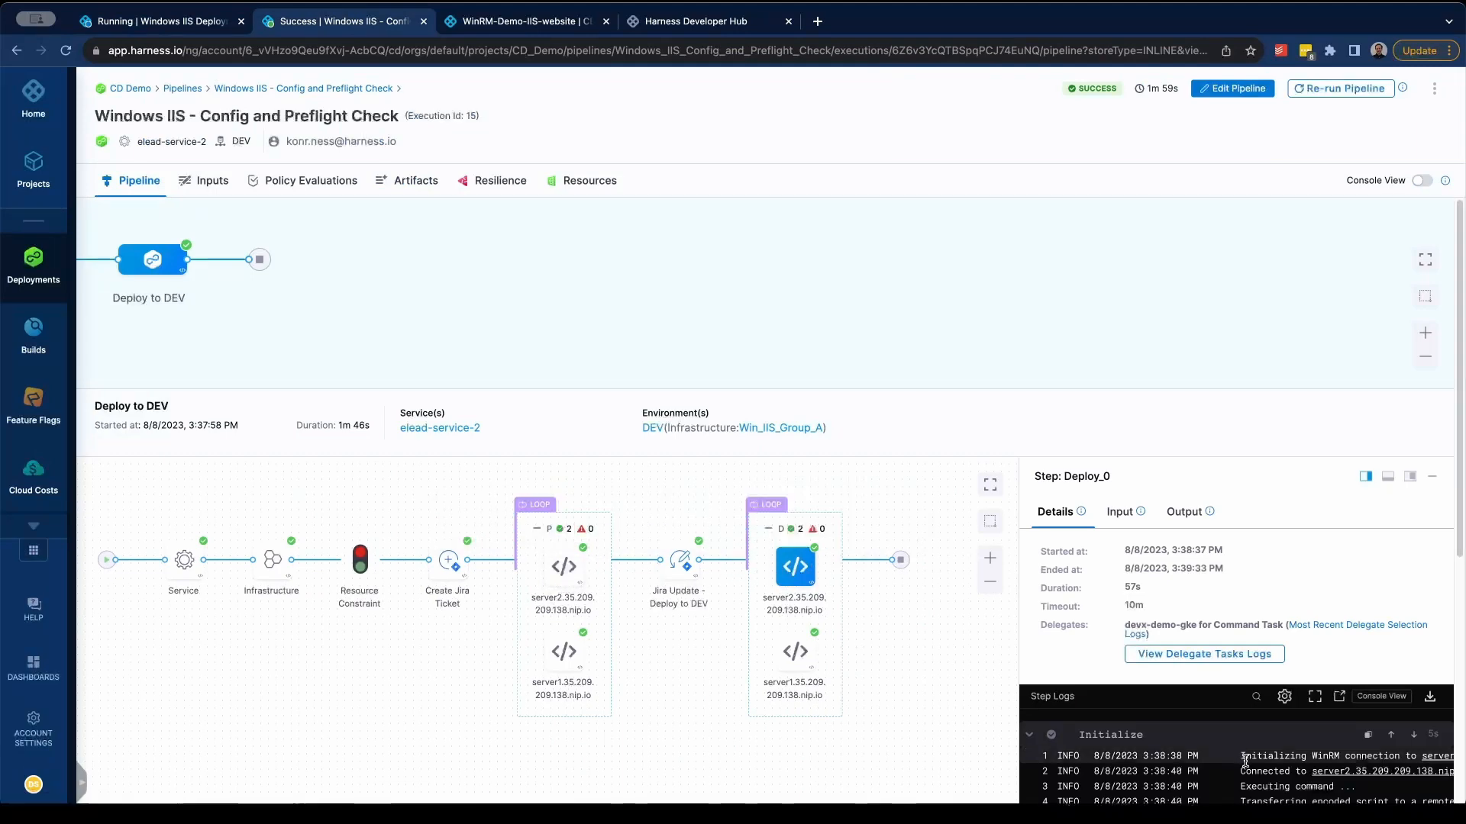
{"action": "scroll", "coordinate": [1335, 675], "scroll_direction": "down", "scroll_amount": 5}
{"action": "scroll", "coordinate": [1335, 675], "scroll_direction": "down", "scroll_amount": 3}
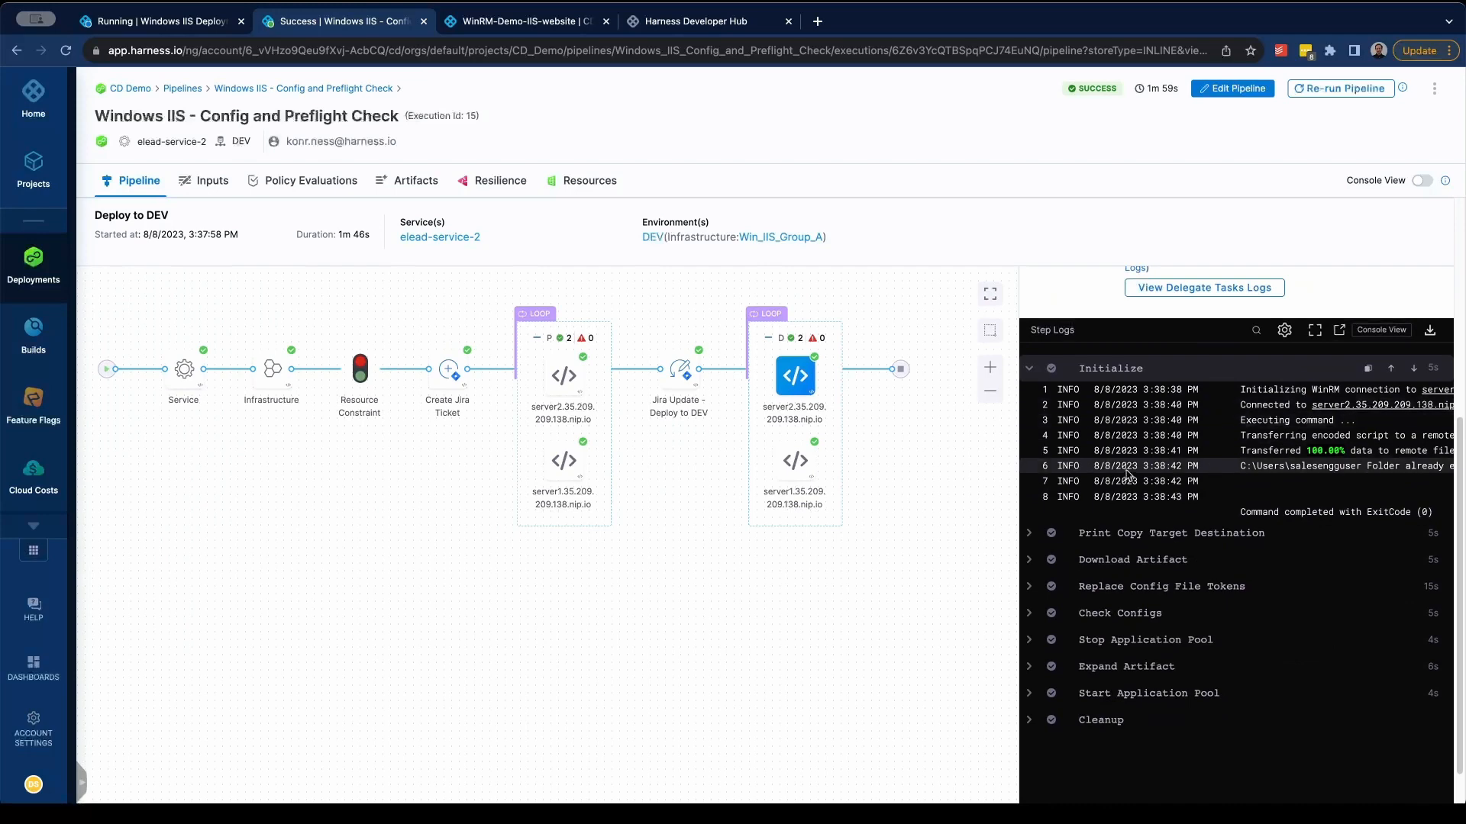
- Examine the Download Artifact log of the Deploy step on server1, then switch the execution to the console view
{"action": "left_click", "coordinate": [797, 484]}
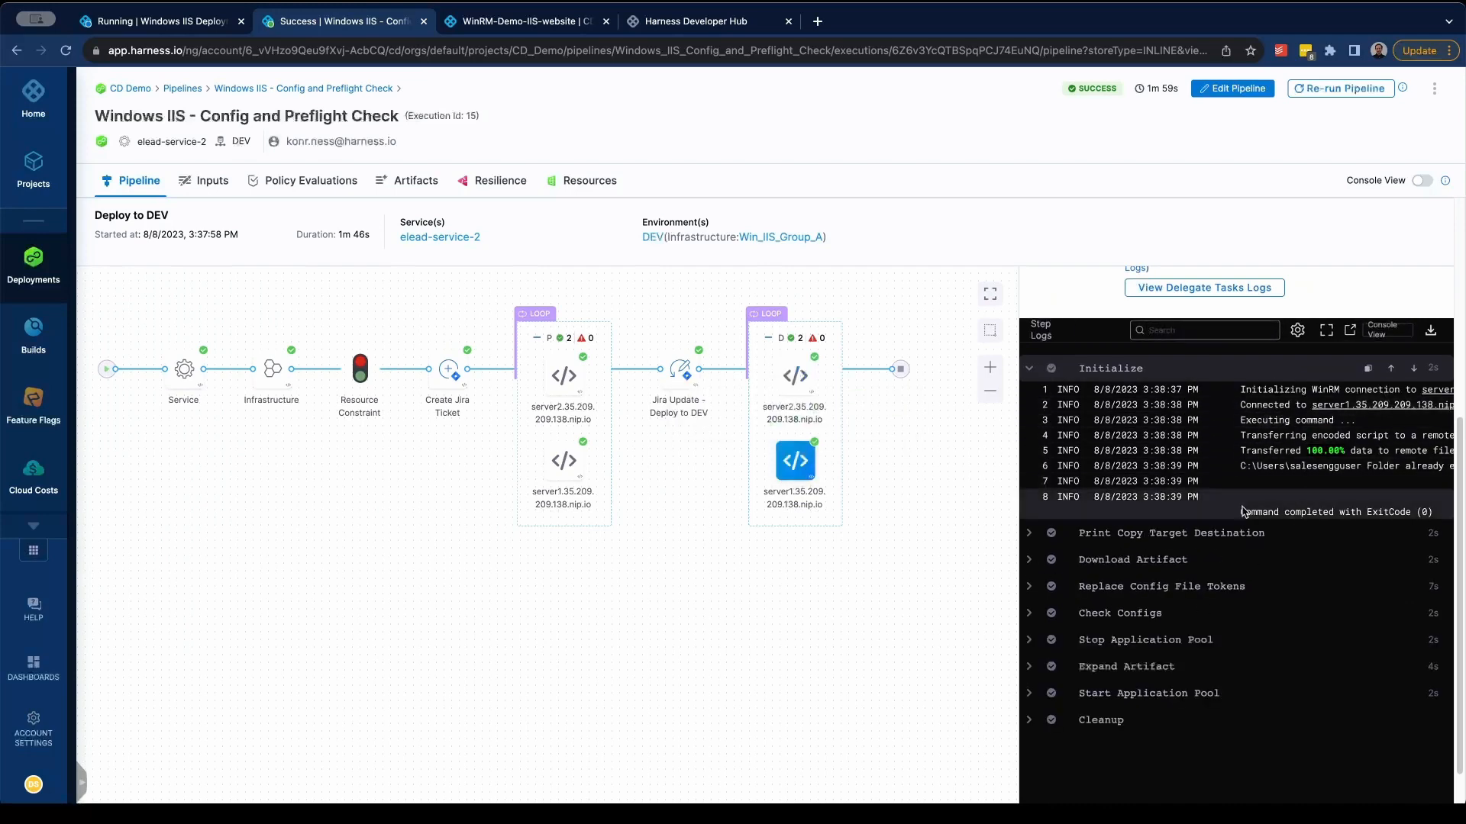
{"action": "left_click", "coordinate": [1028, 561]}
{"action": "scroll", "coordinate": [1283, 598], "scroll_direction": "down", "scroll_amount": 1}
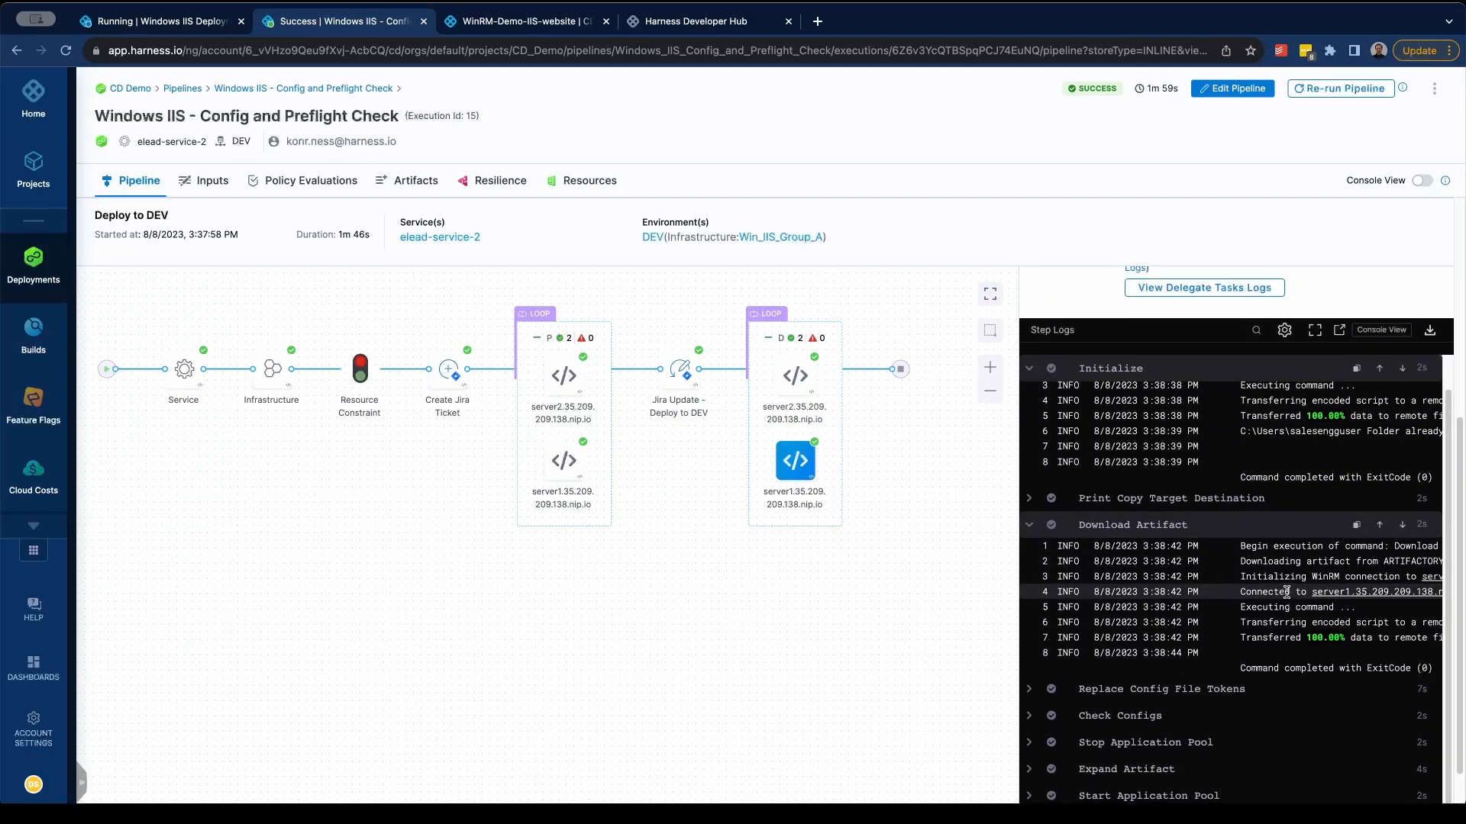
{"action": "scroll", "coordinate": [916, 282], "scroll_direction": "up", "scroll_amount": 4}
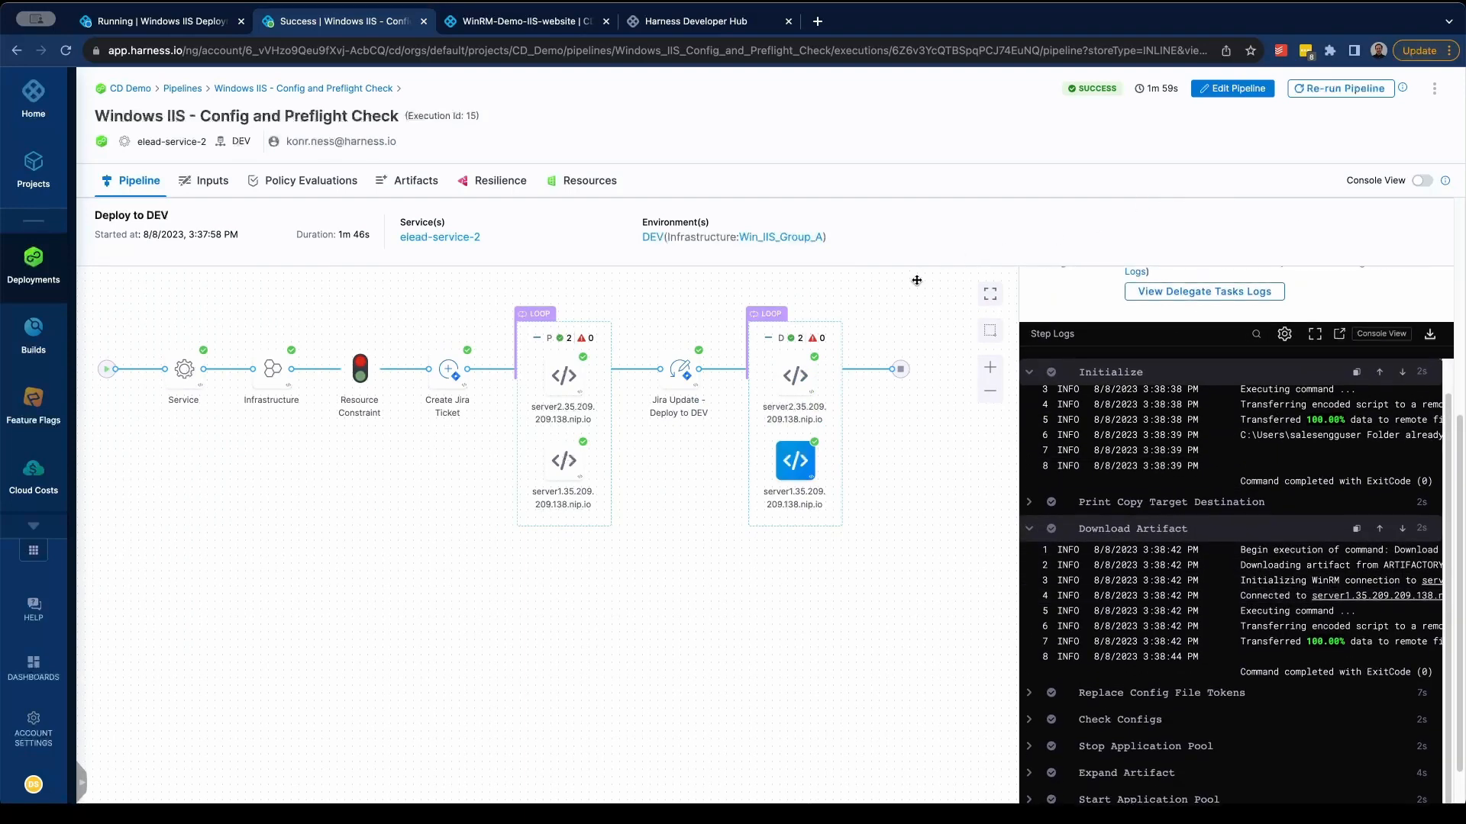
{"action": "scroll", "coordinate": [1366, 359], "scroll_direction": "up", "scroll_amount": 5}
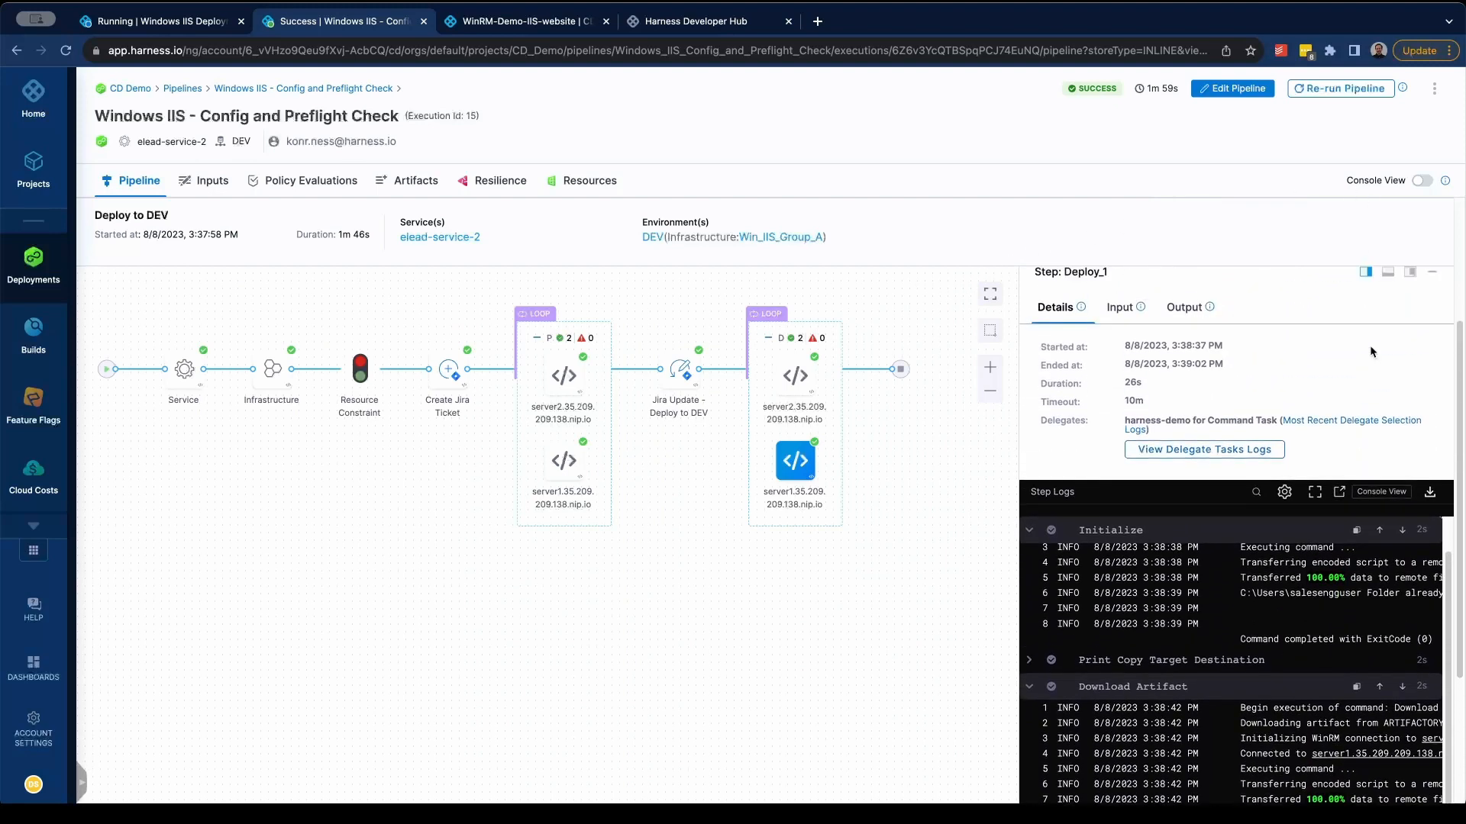
{"action": "left_click", "coordinate": [1420, 181]}
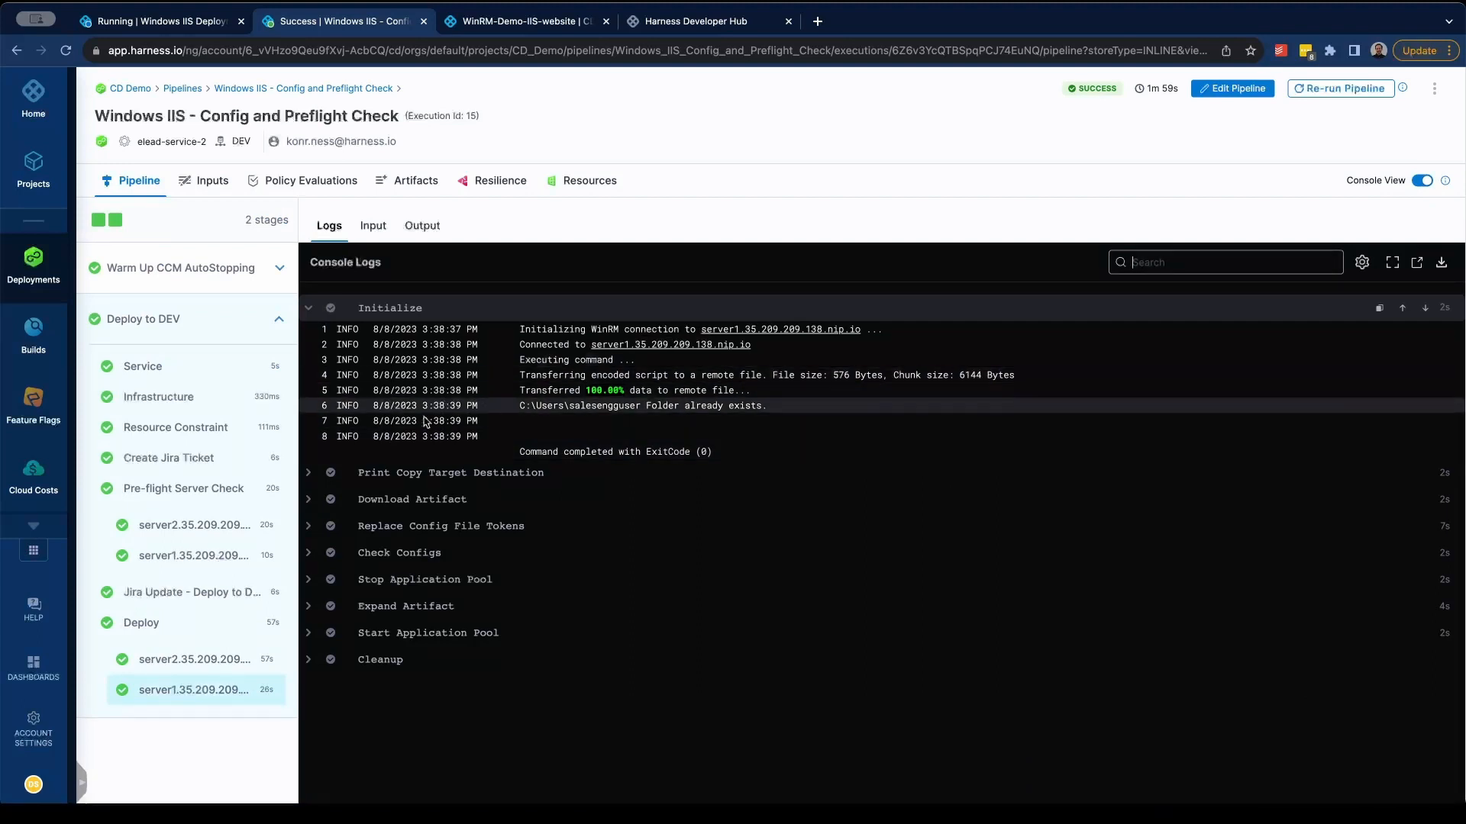
- Review the input values and the output of the Deploy step on server1
{"action": "left_click", "coordinate": [374, 231]}
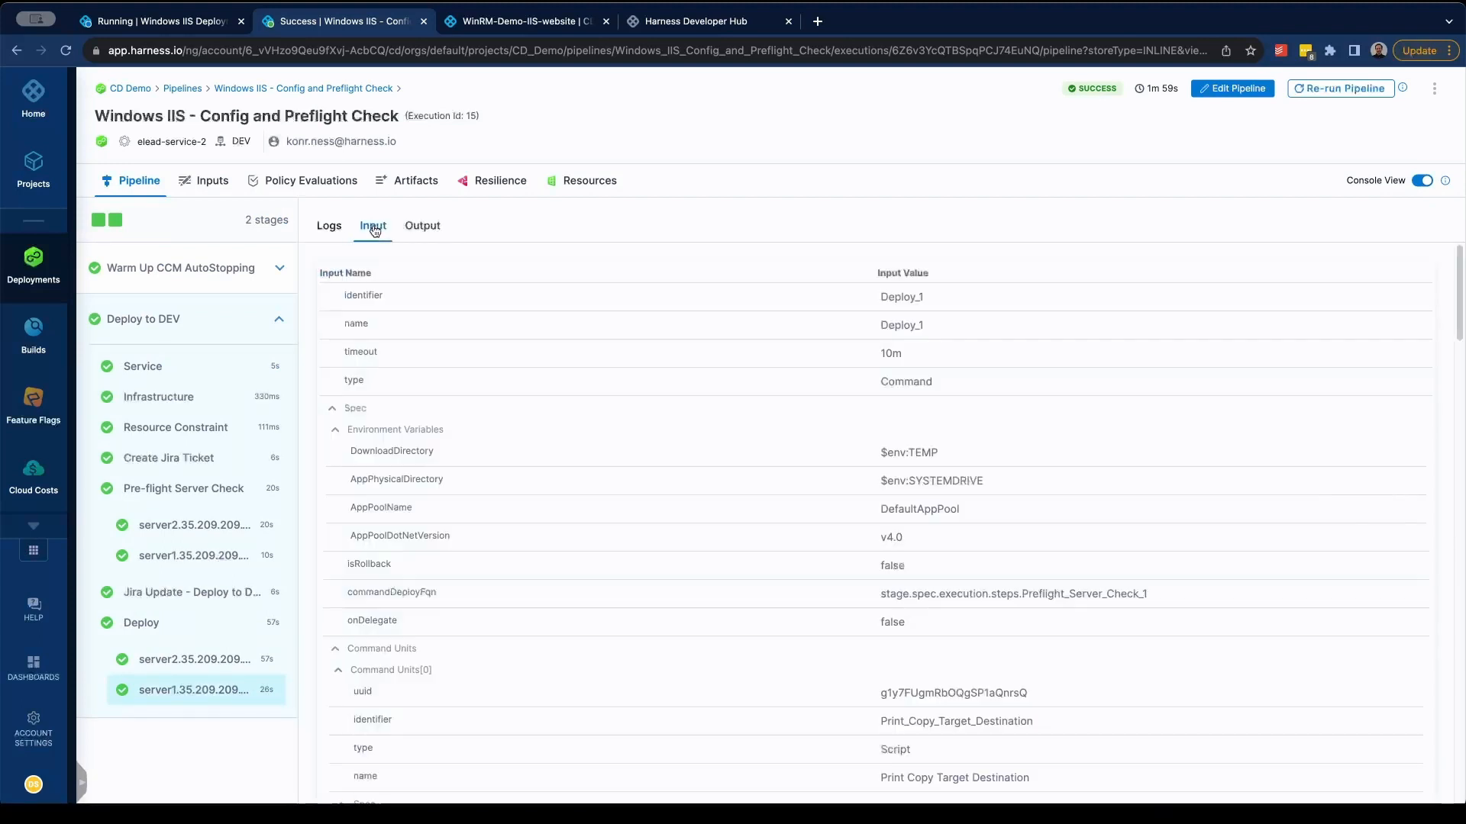
{"action": "left_click", "coordinate": [418, 232]}
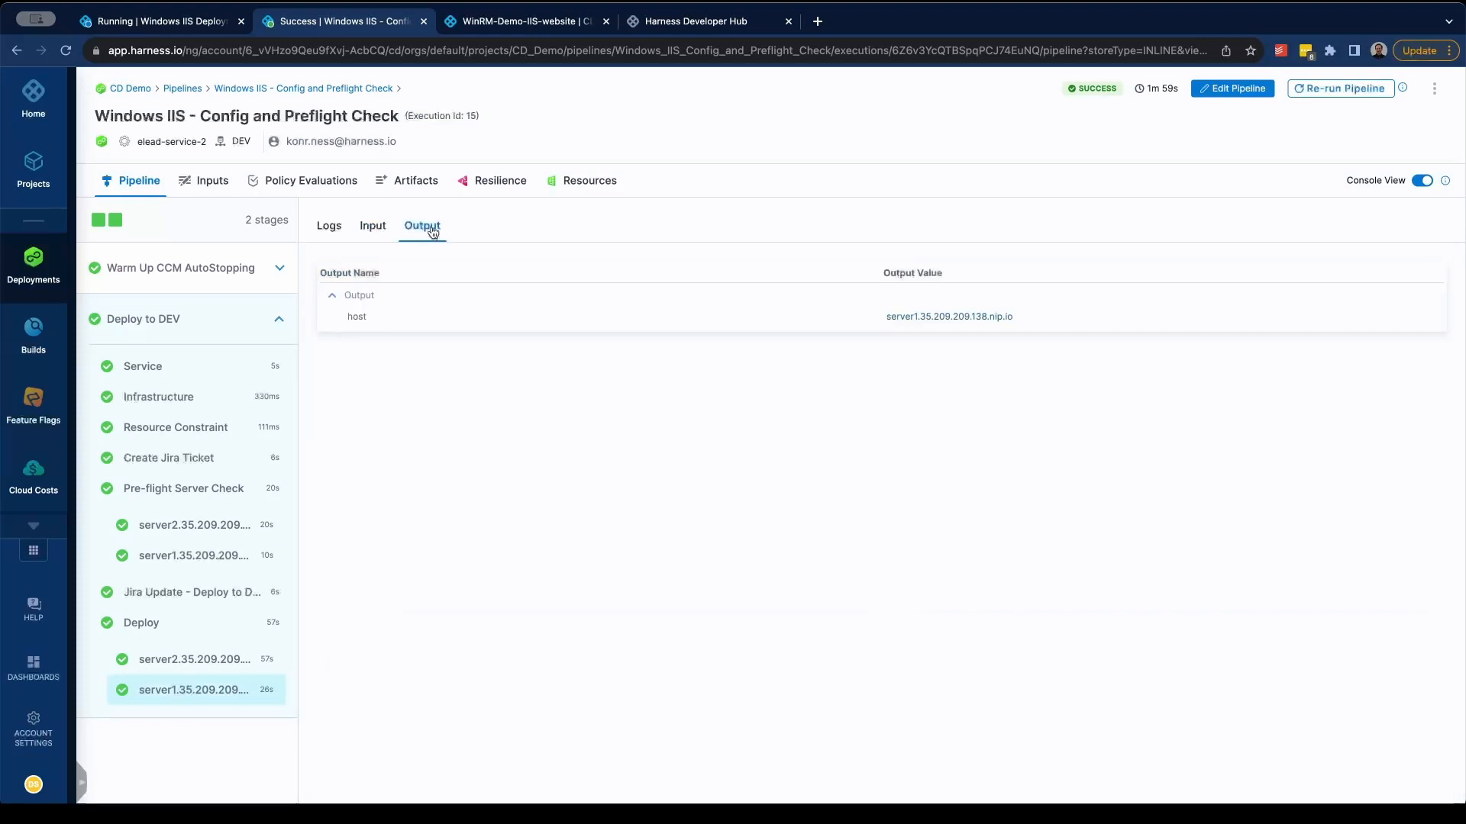
- Search the Harness Developer Hub for winrm and open the guide on Windows VM deployments using WinRM to review its introduction
{"action": "left_click", "coordinate": [737, 22]}
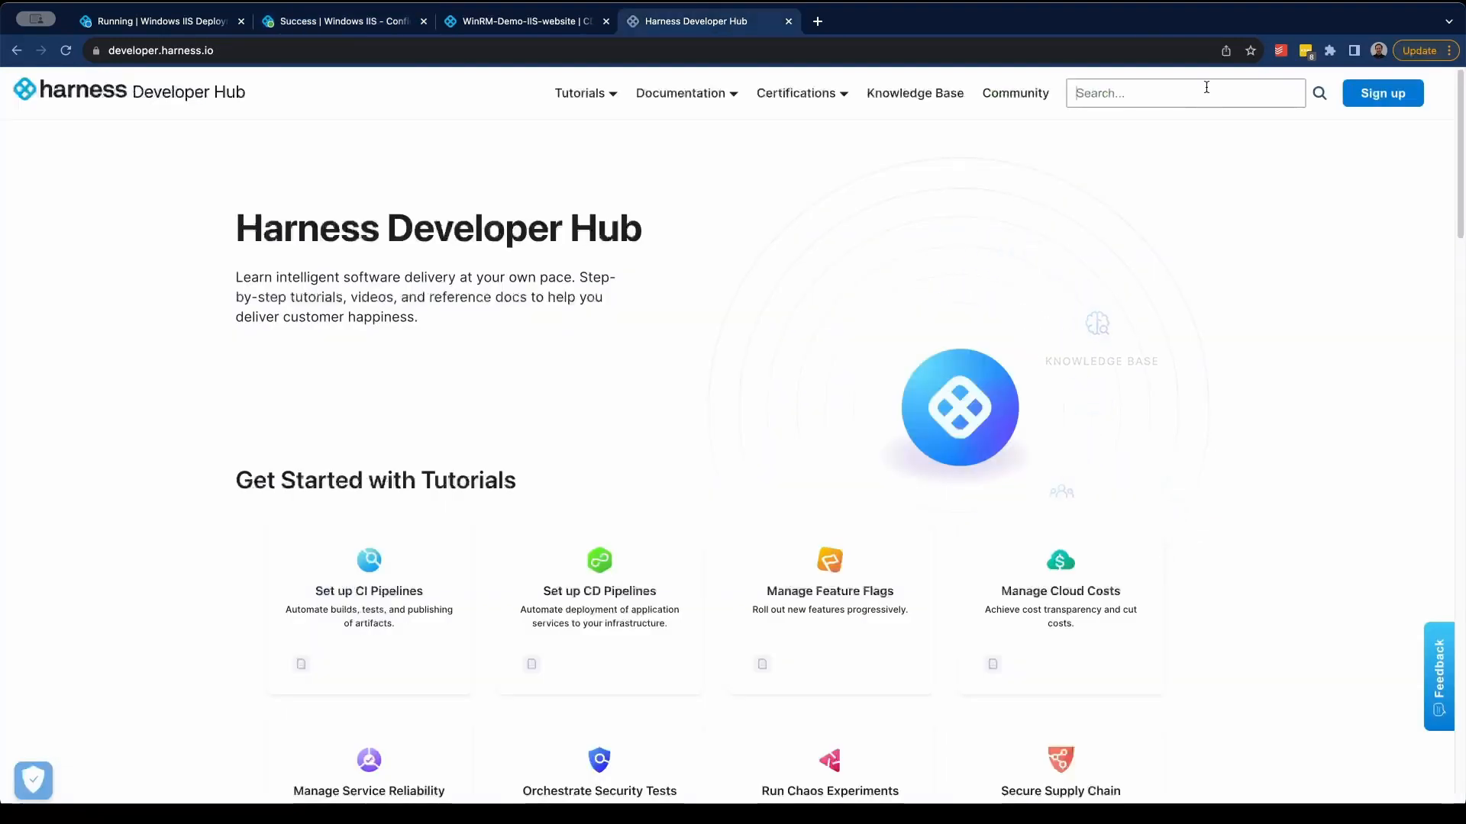
{"action": "type", "text": "WinRM"}
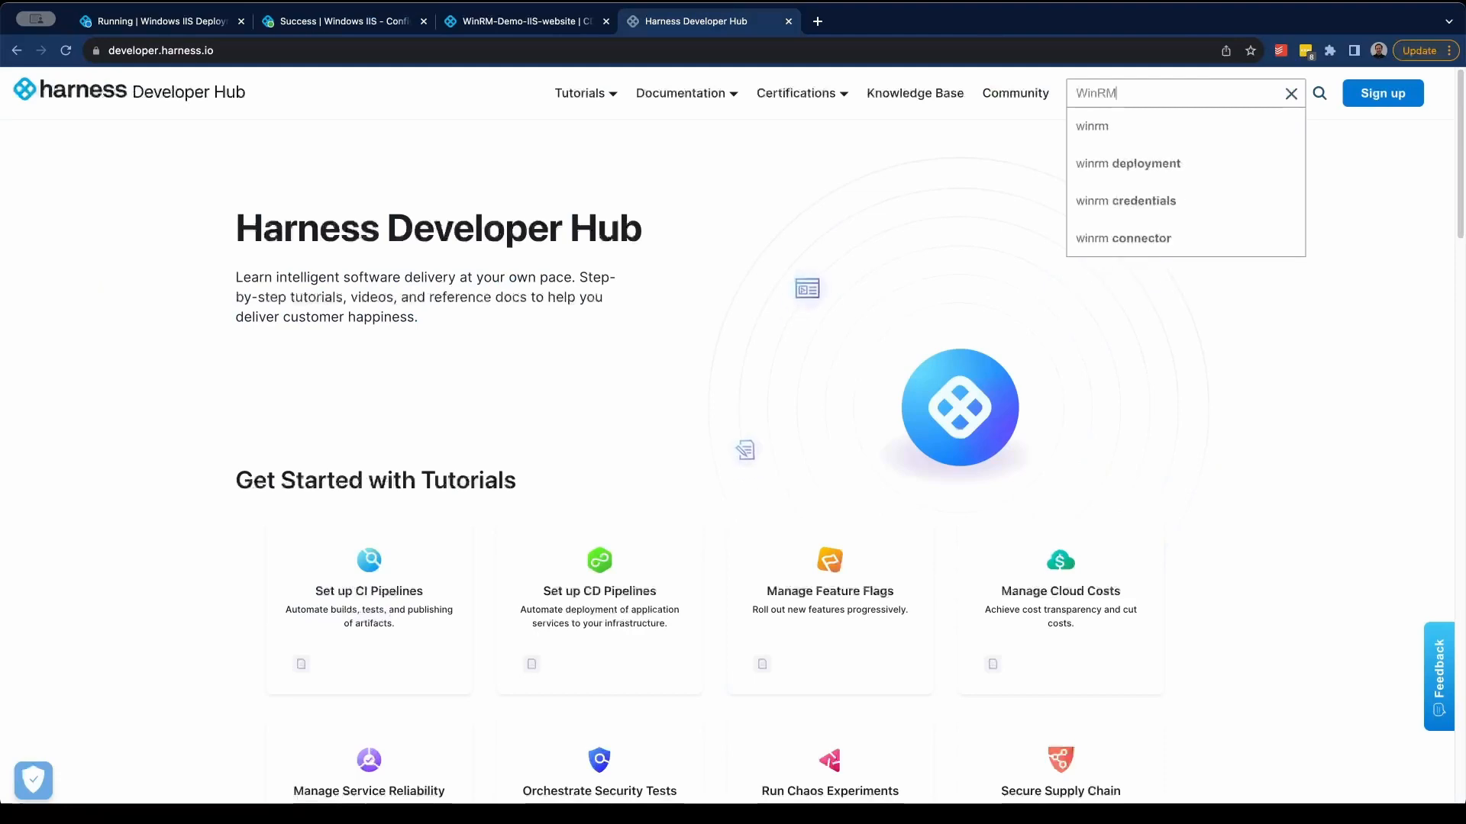
{"action": "left_click", "coordinate": [1183, 129]}
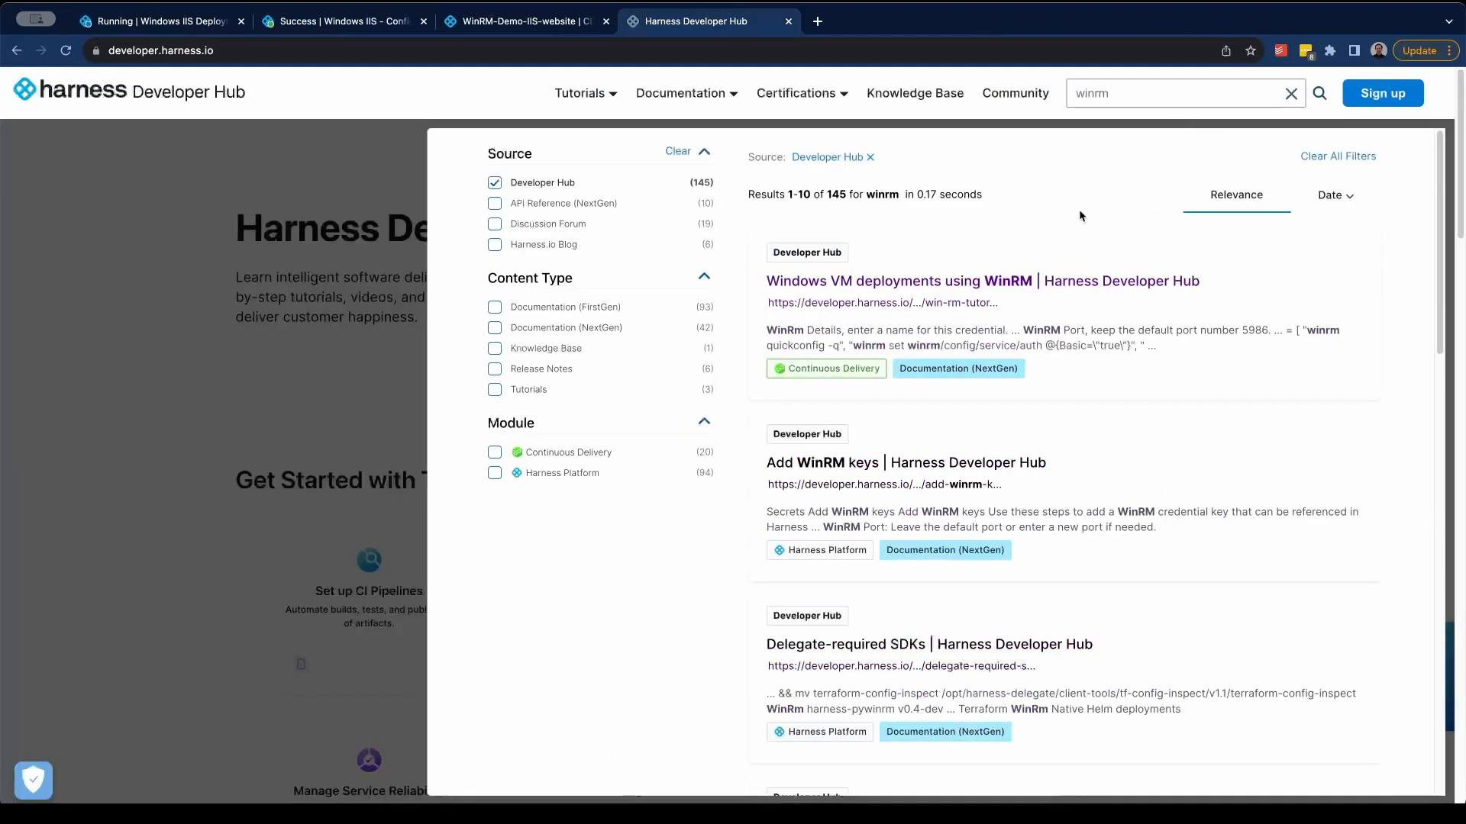
{"action": "left_click", "coordinate": [1069, 283]}
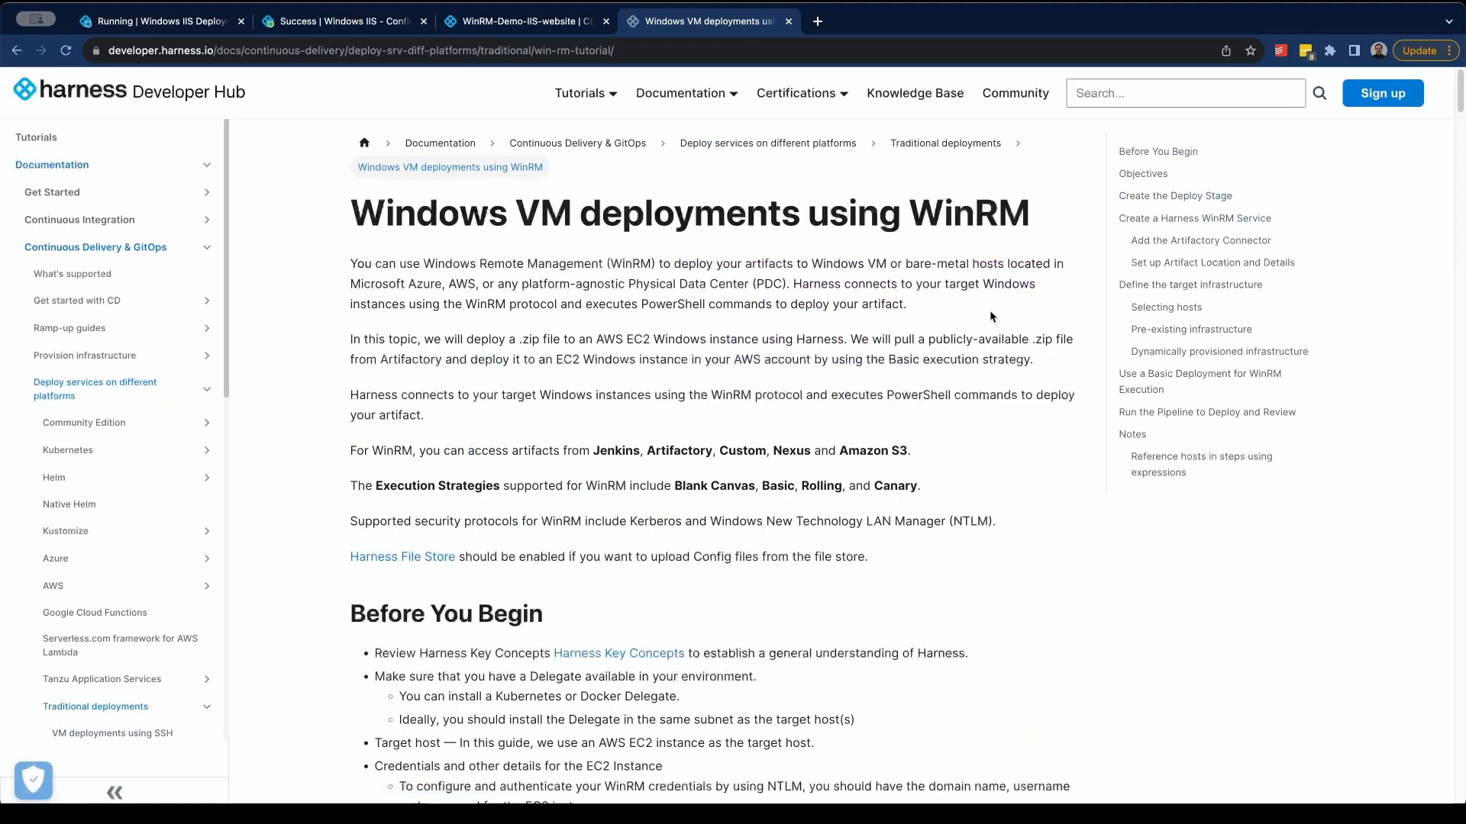
{"action": "scroll", "coordinate": [986, 314], "scroll_direction": "down", "scroll_amount": 4}
{"action": "scroll", "coordinate": [984, 324], "scroll_direction": "up", "scroll_amount": 4}
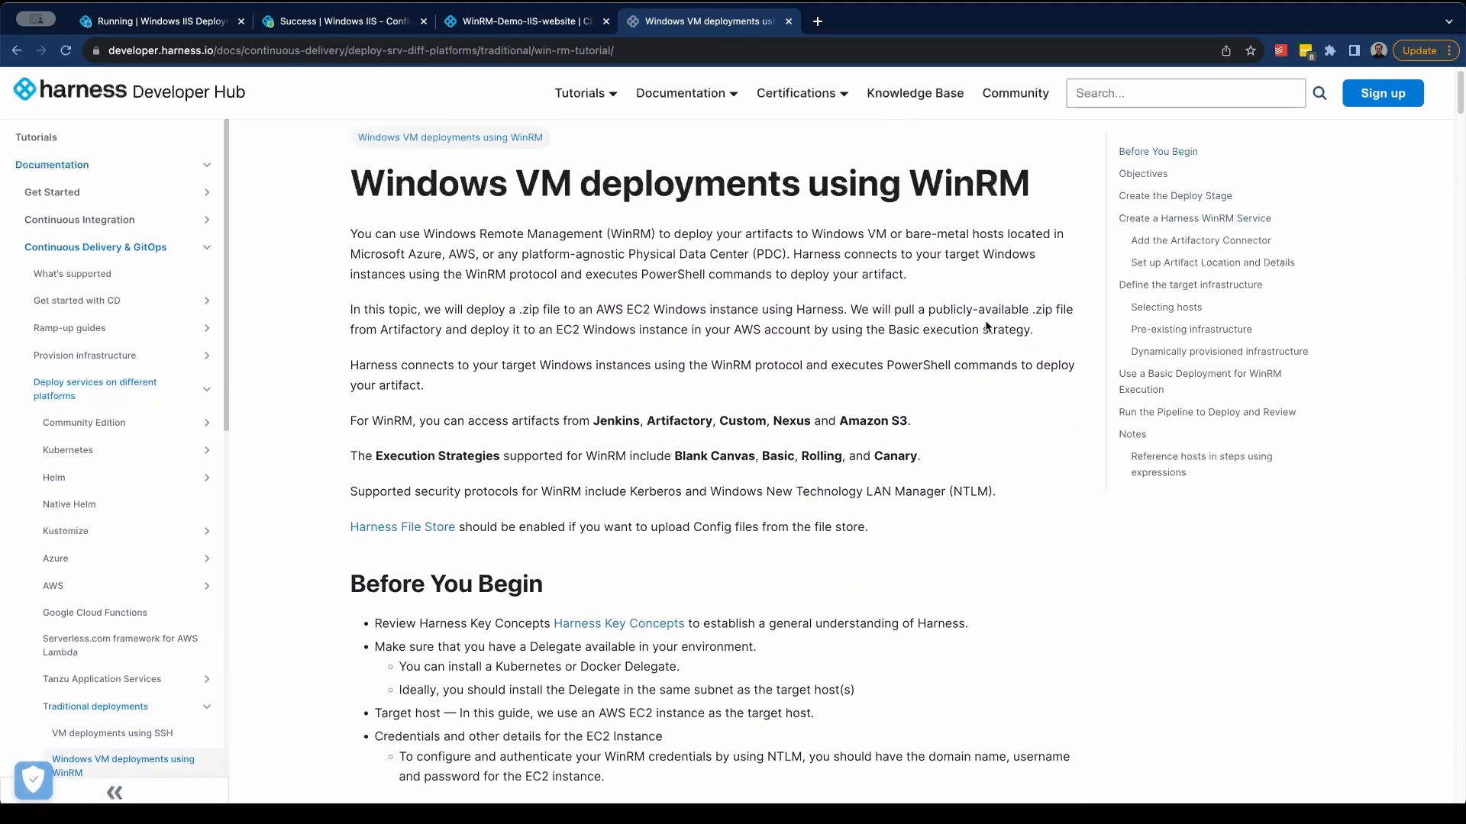